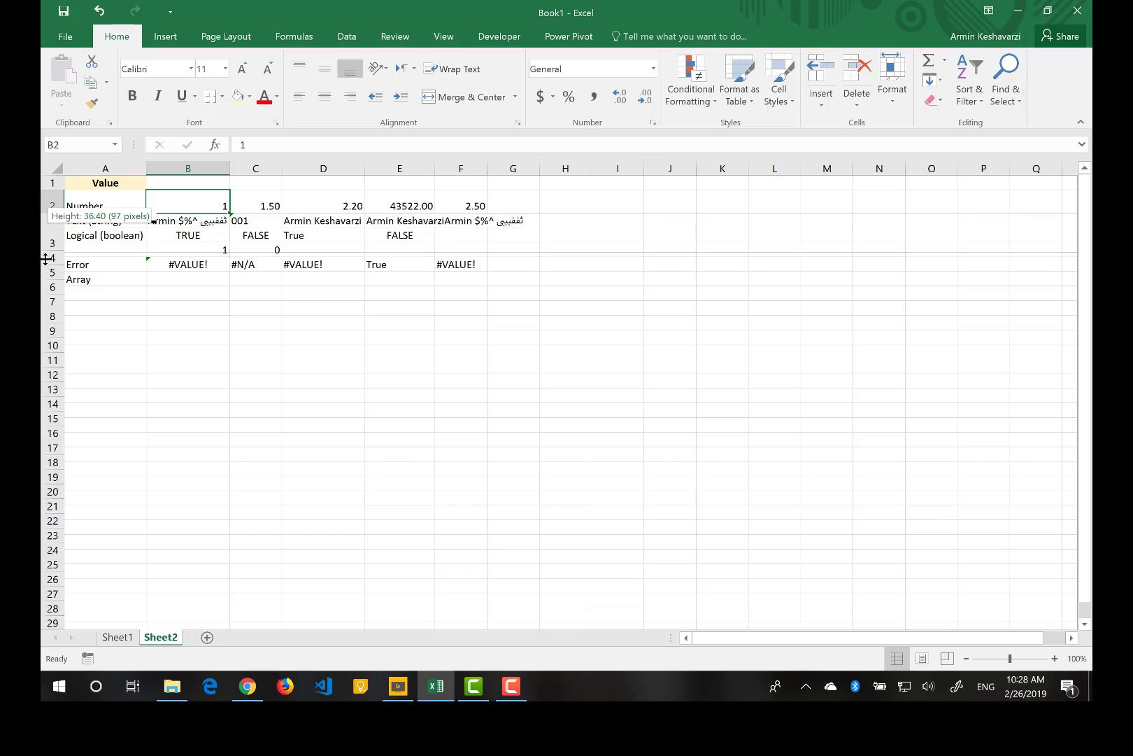
# Preview the General and Number format categories for cell E2 and leave its format as it is
pyautogui.click(418, 204)
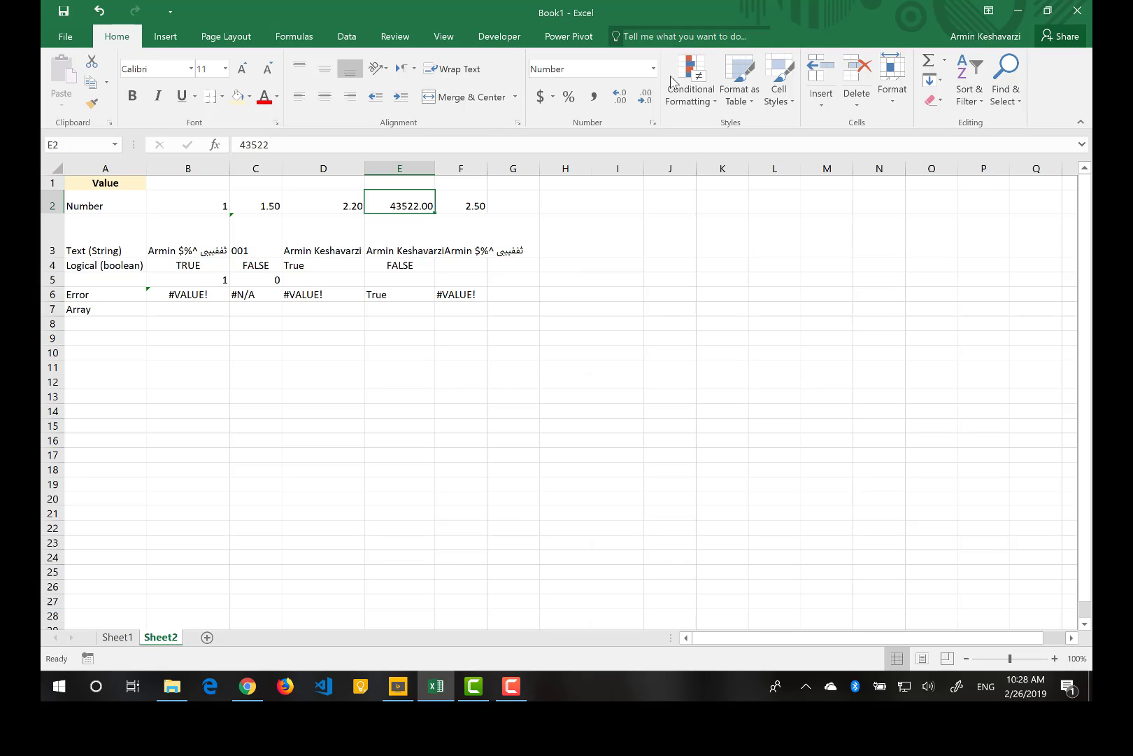
pyautogui.click(653, 122)
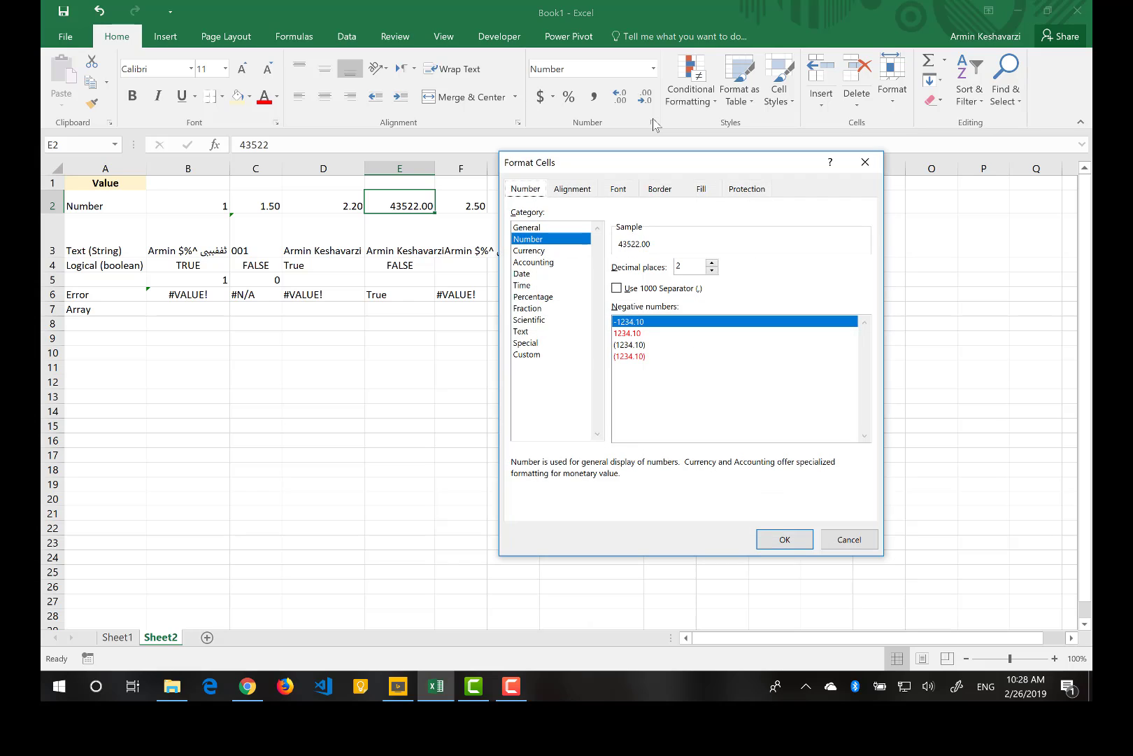
pyautogui.click(536, 230)
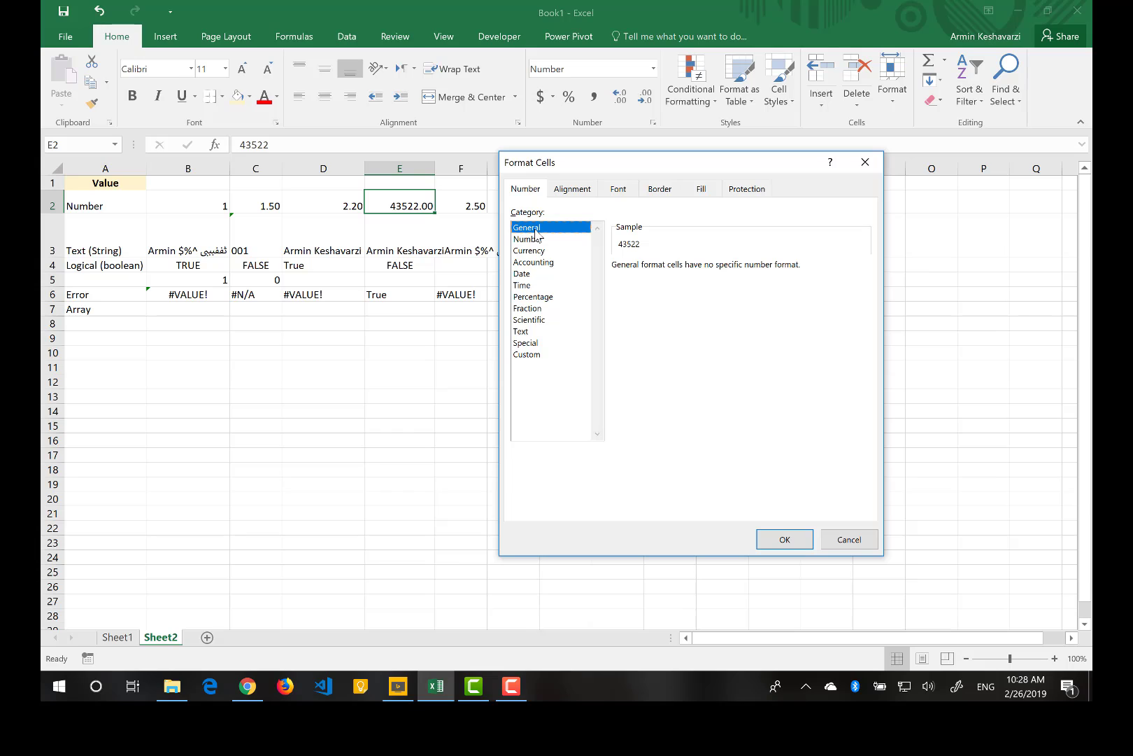
pyautogui.click(539, 240)
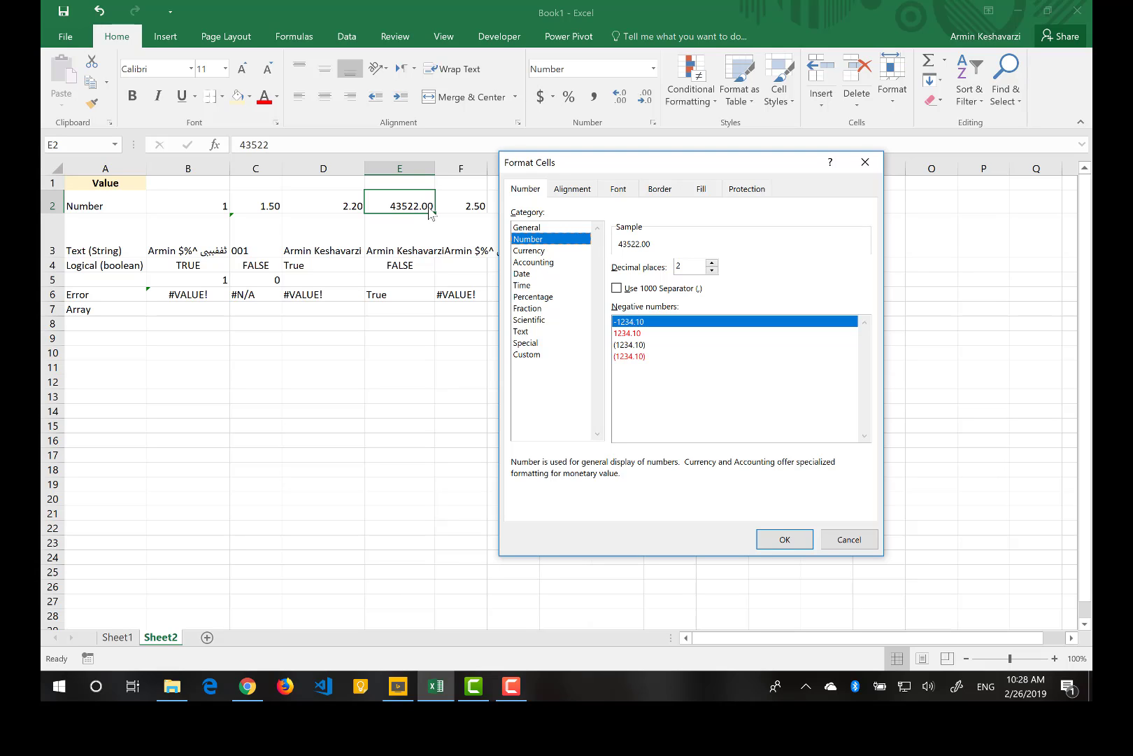
pyautogui.click(840, 543)
# Format cell D2 as a Number with 0 decimal places
pyautogui.click(332, 205)
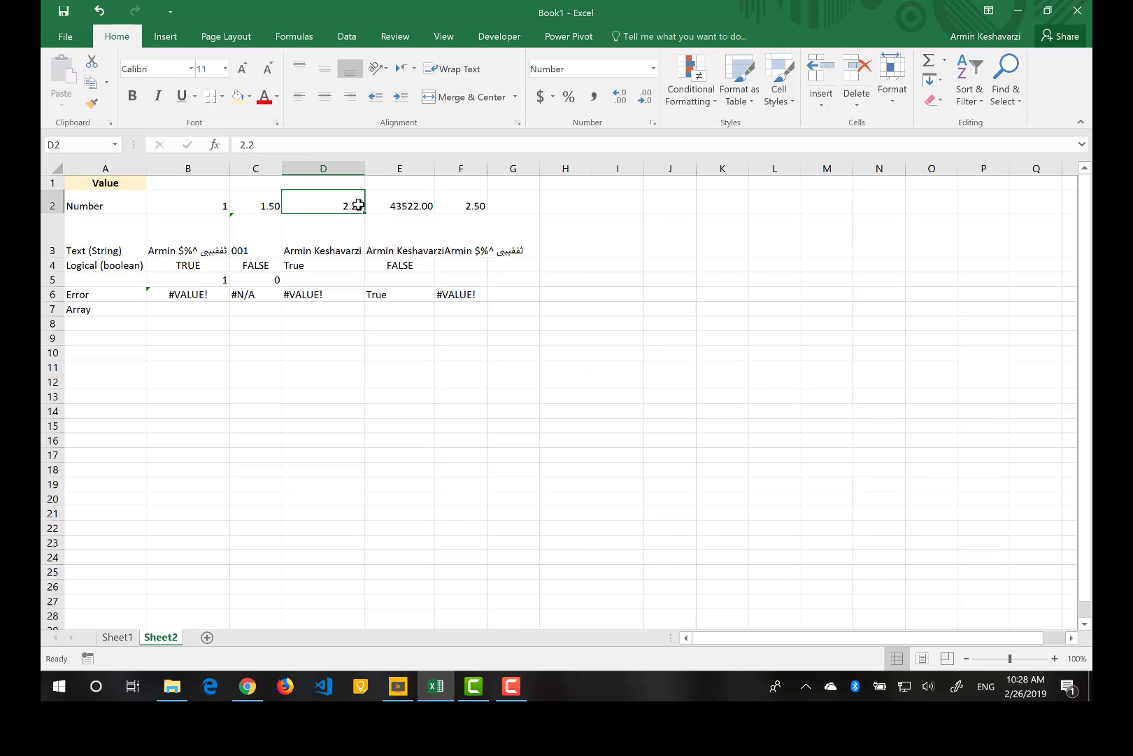
pyautogui.click(654, 122)
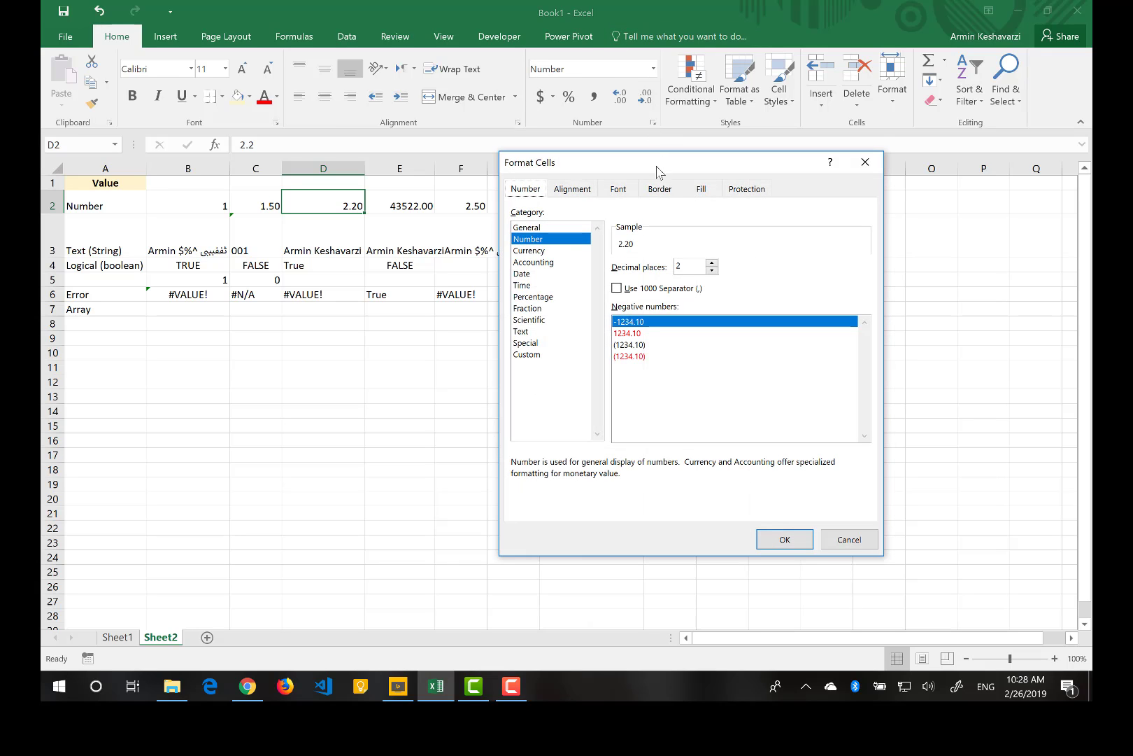
pyautogui.click(712, 271)
pyautogui.click(713, 270)
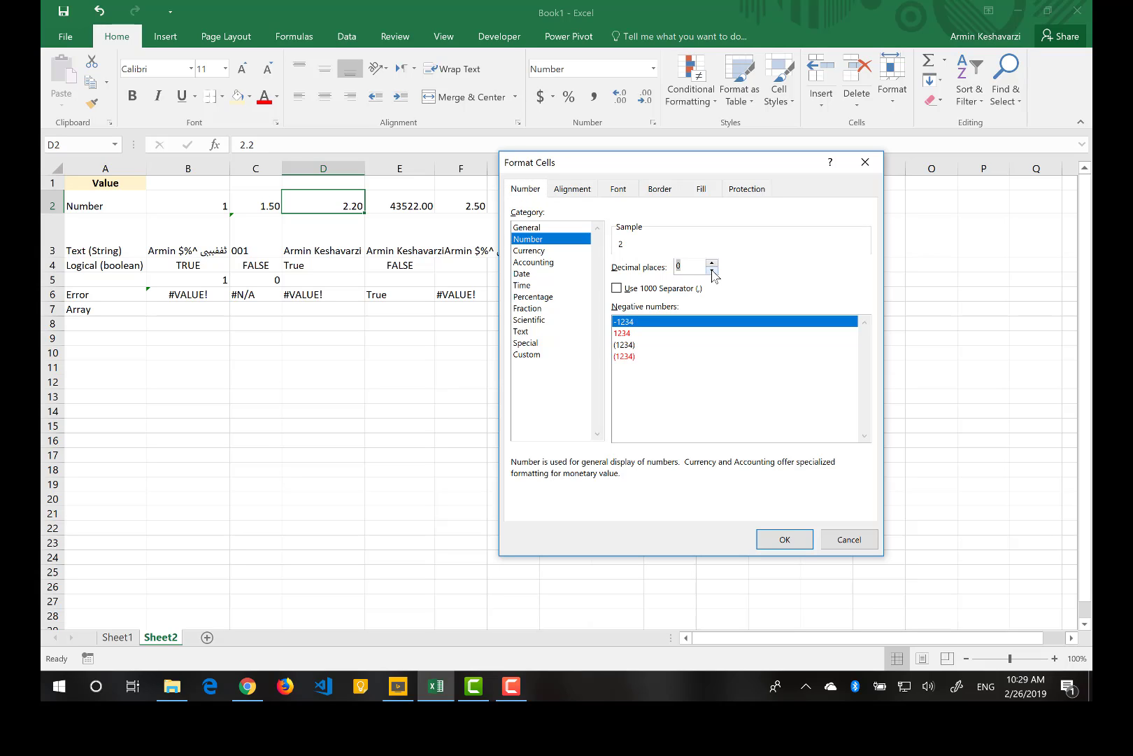
pyautogui.click(786, 538)
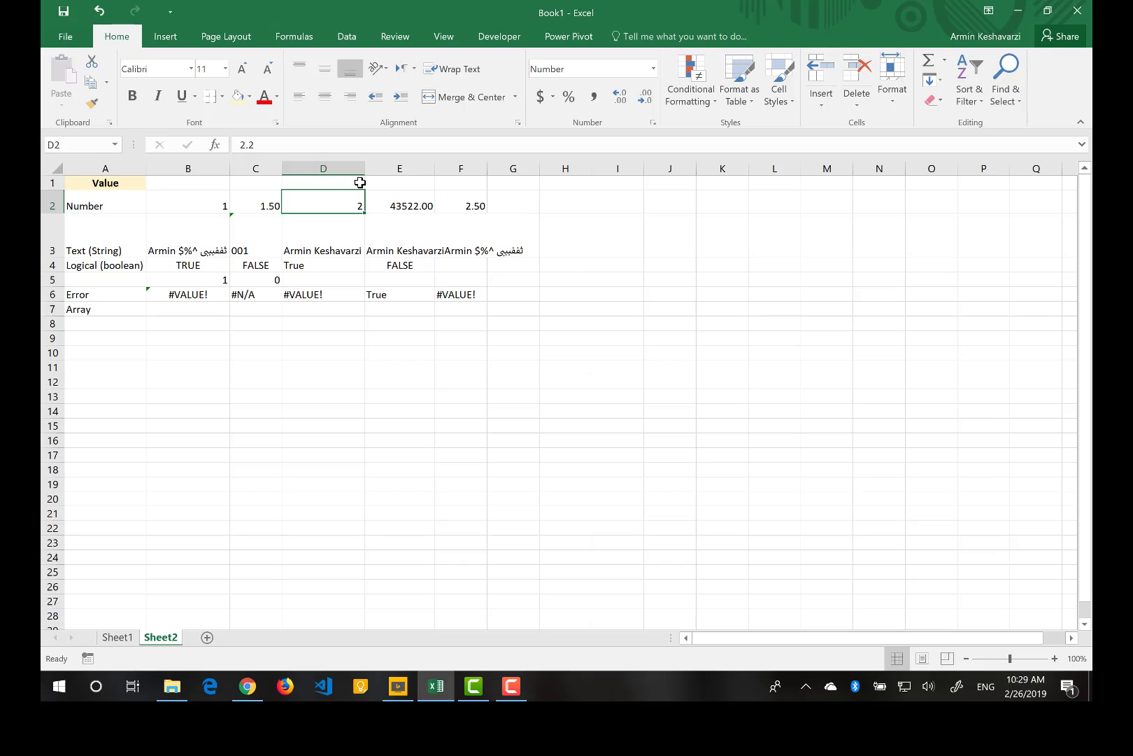
# Turn on the 1000 separator in the number format of cell D2
pyautogui.click(654, 124)
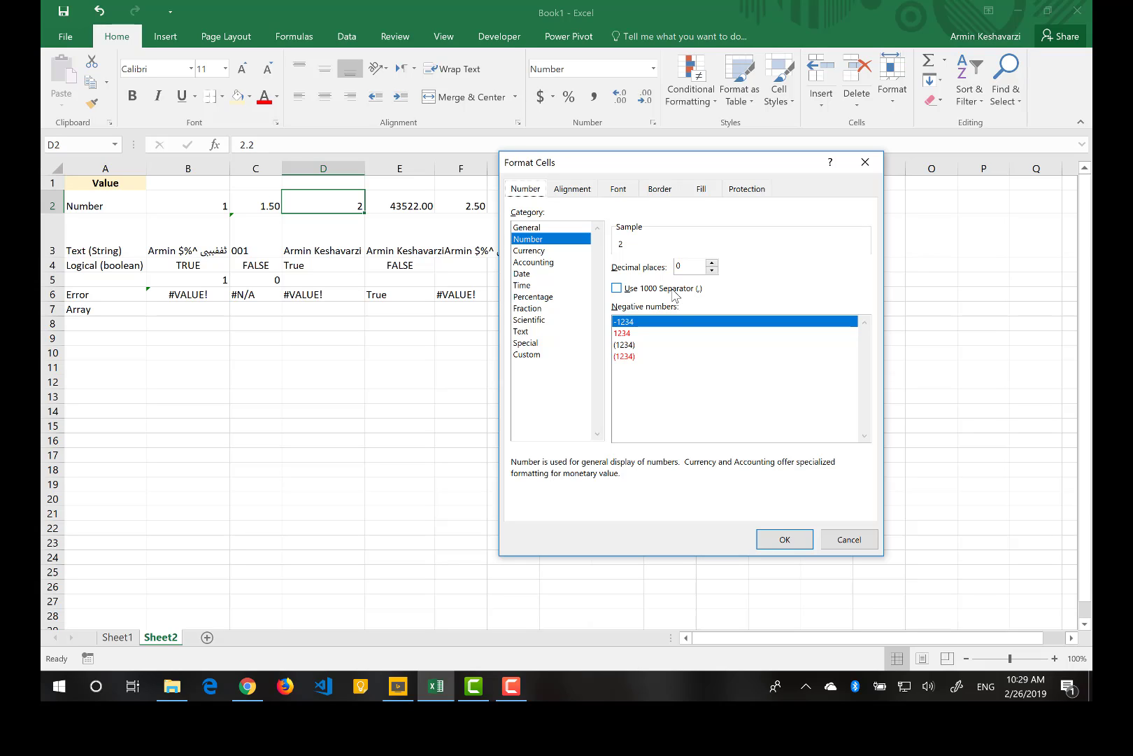
pyautogui.click(674, 290)
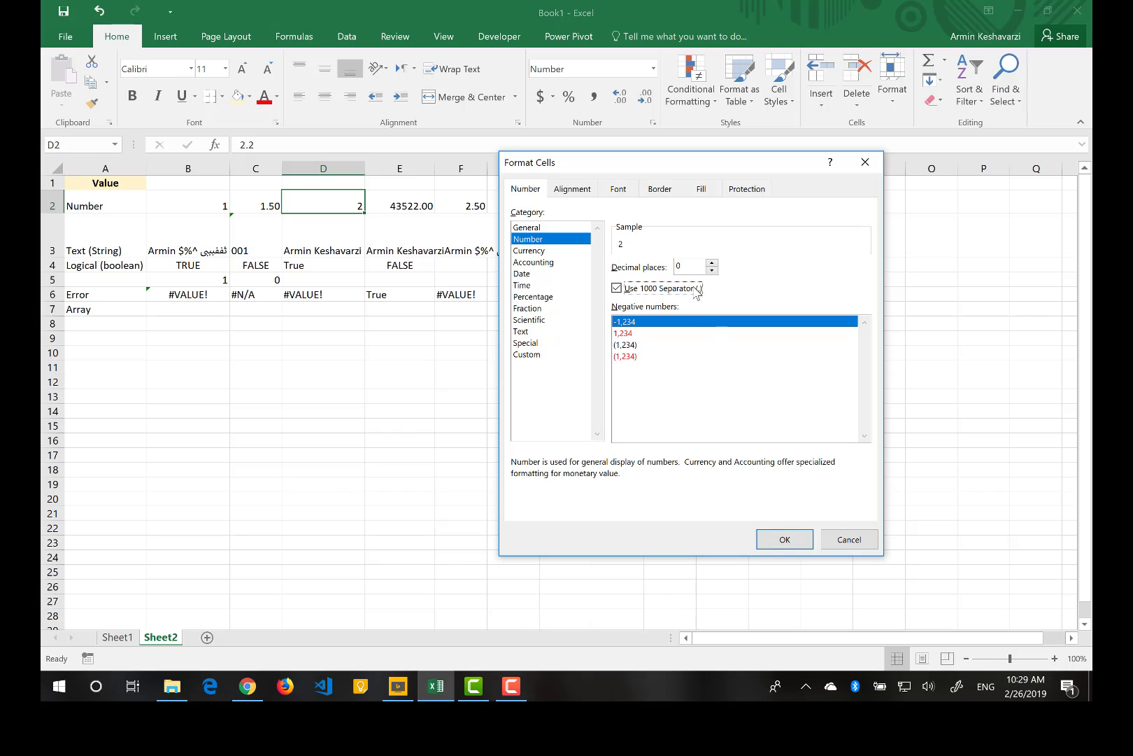
pyautogui.click(784, 542)
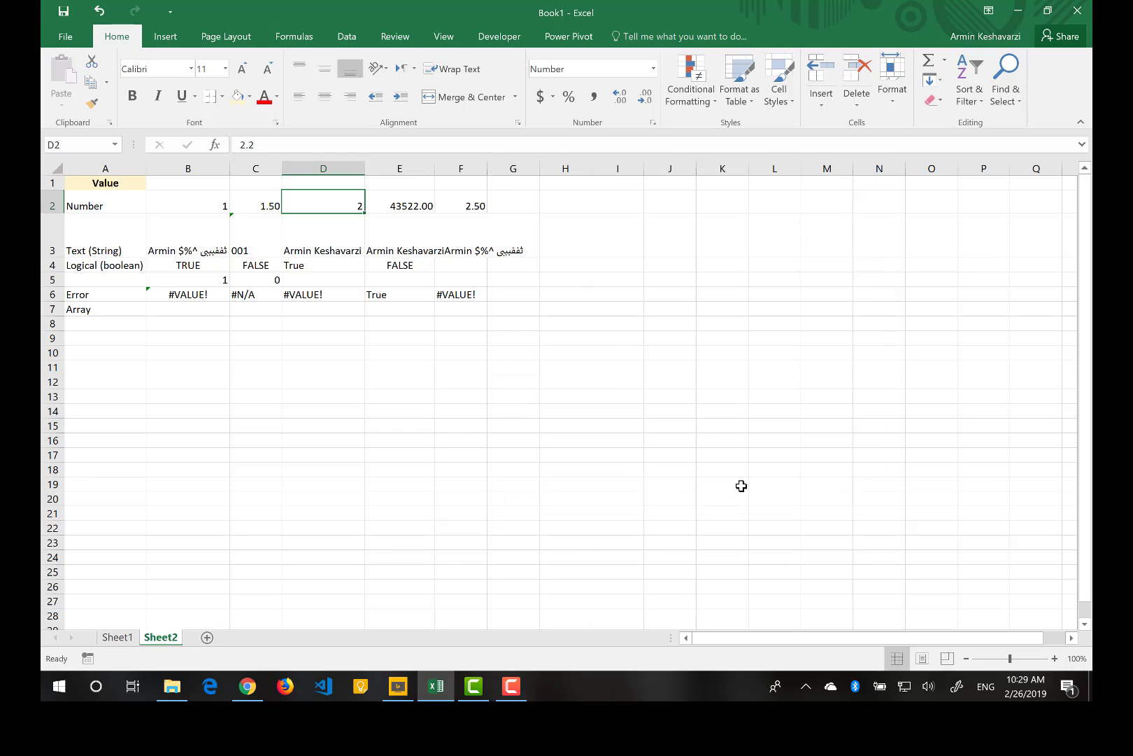
# Extend the value in cell D2 to 200005554.2
pyautogui.click(247, 143)
pyautogui.write('0000')
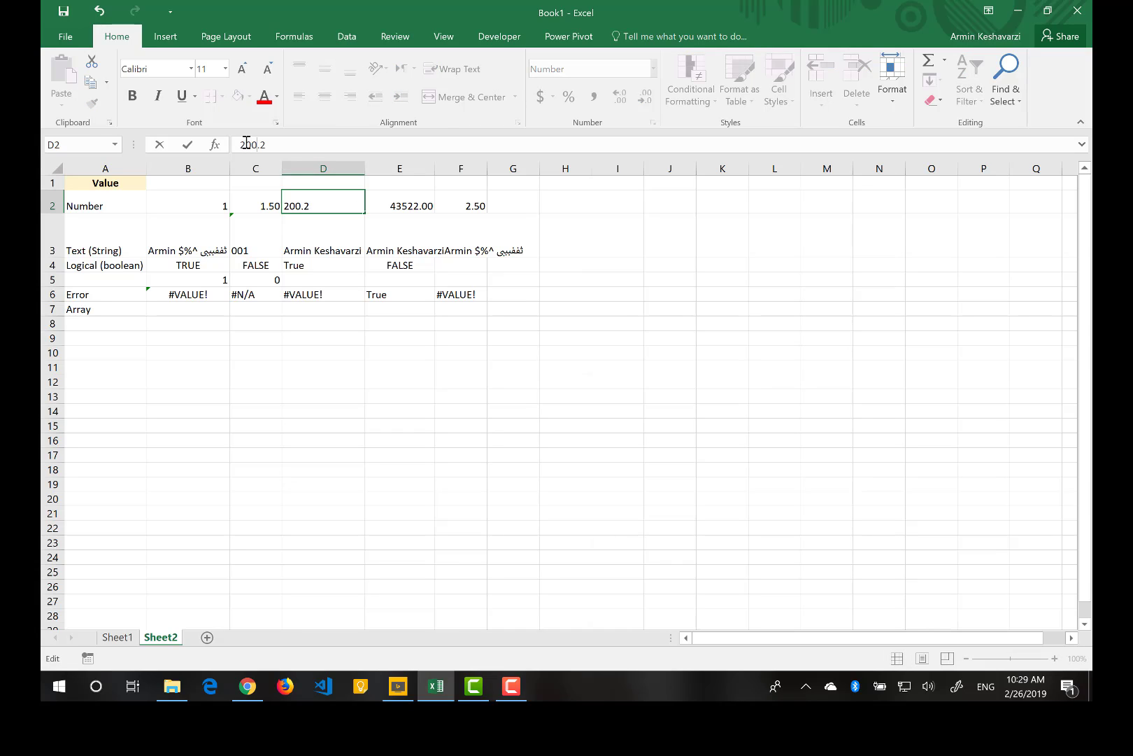
pyautogui.write('5554')
pyautogui.press('Return')
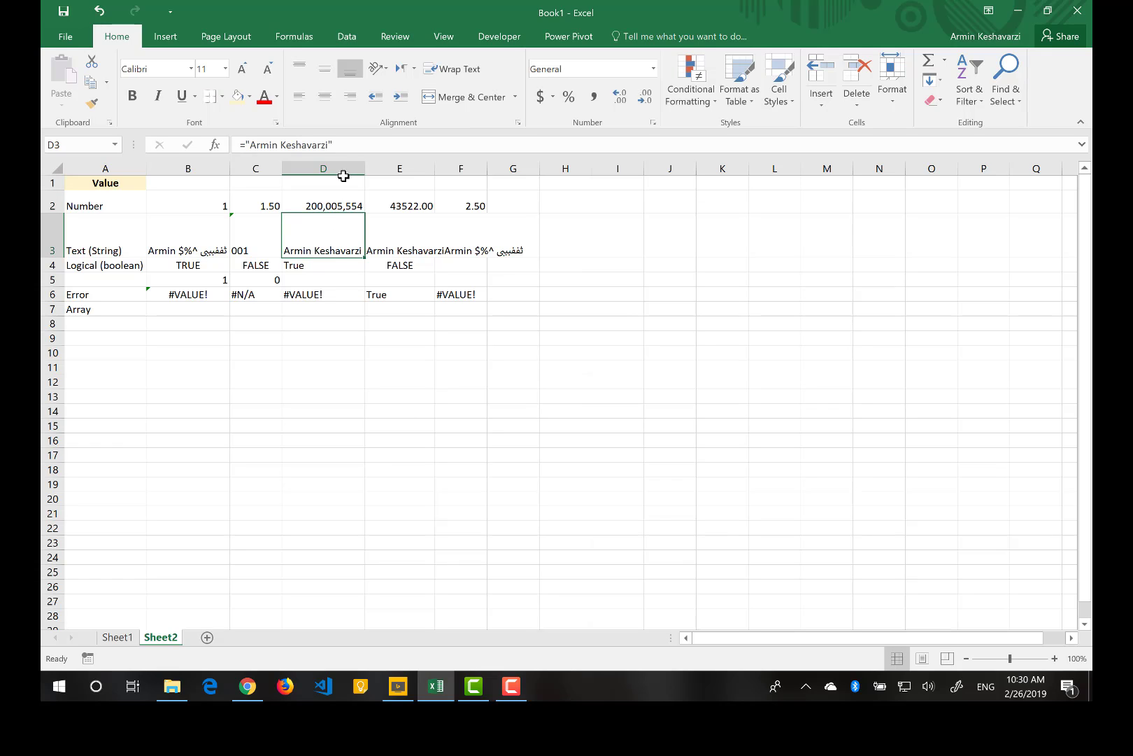
# Examine the full stored value of cell D2 against its formatted display without changing it
pyautogui.click(342, 199)
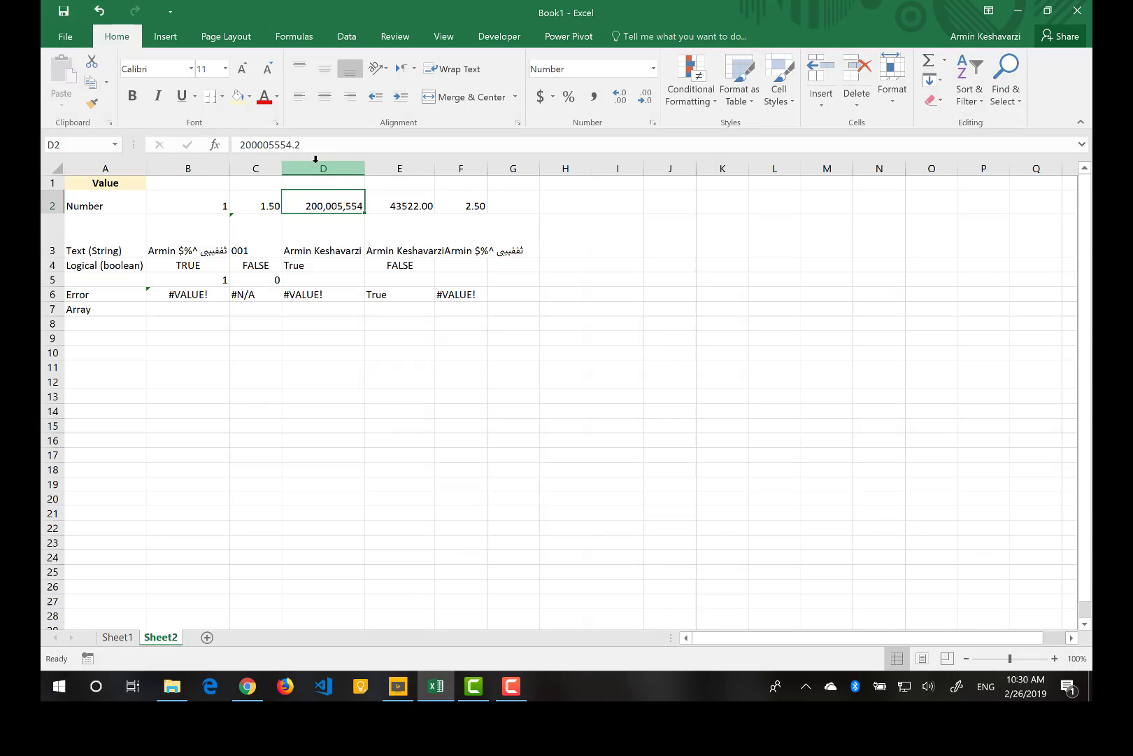
pyautogui.click(257, 145)
pyautogui.doubleClick(253, 144)
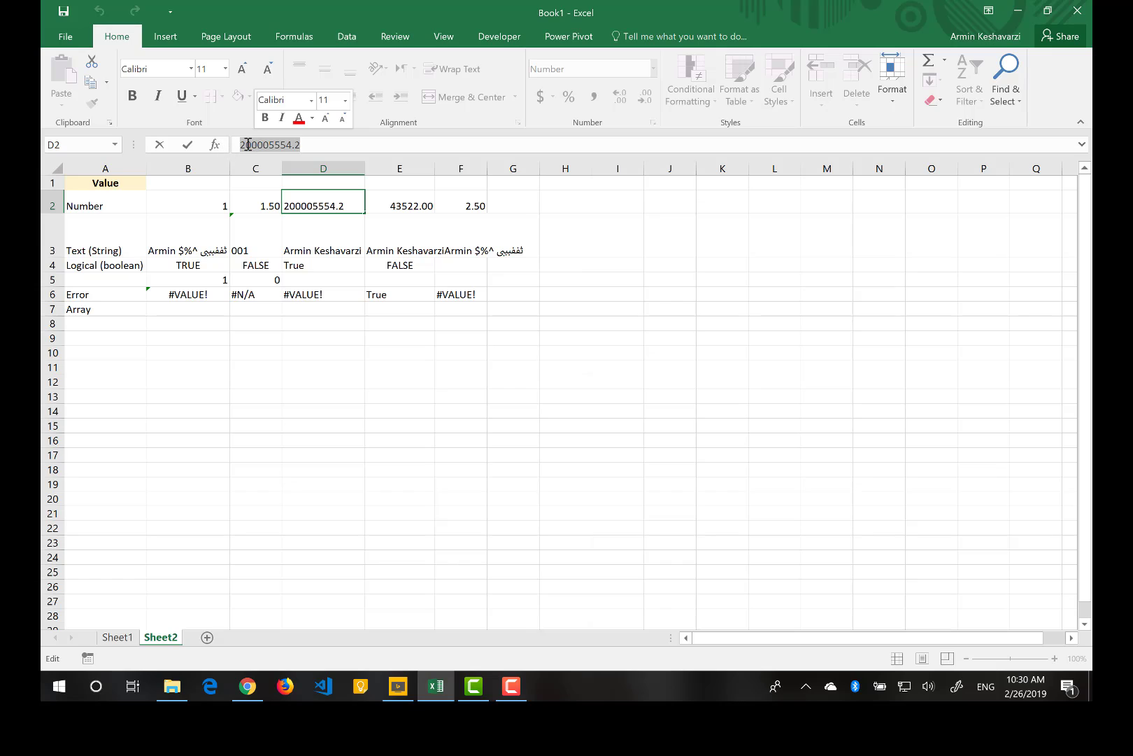
pyautogui.press('Return')
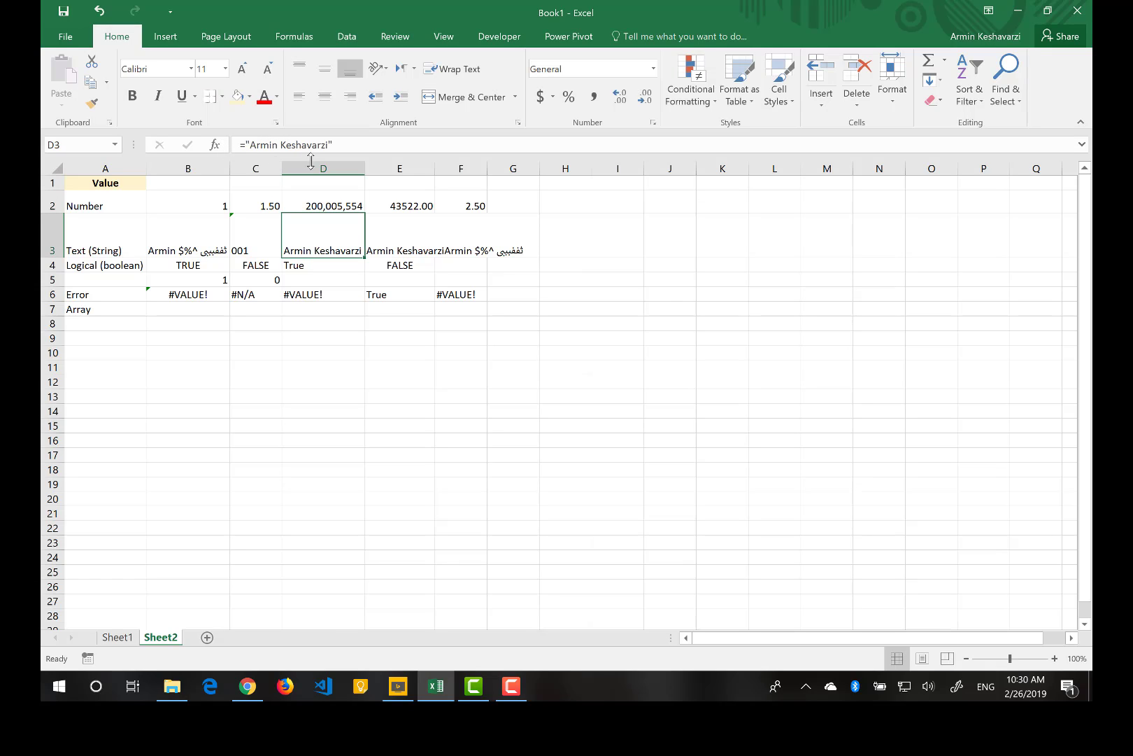
# Preview the Currency format for cell D2 and leave without applying it
pyautogui.click(322, 203)
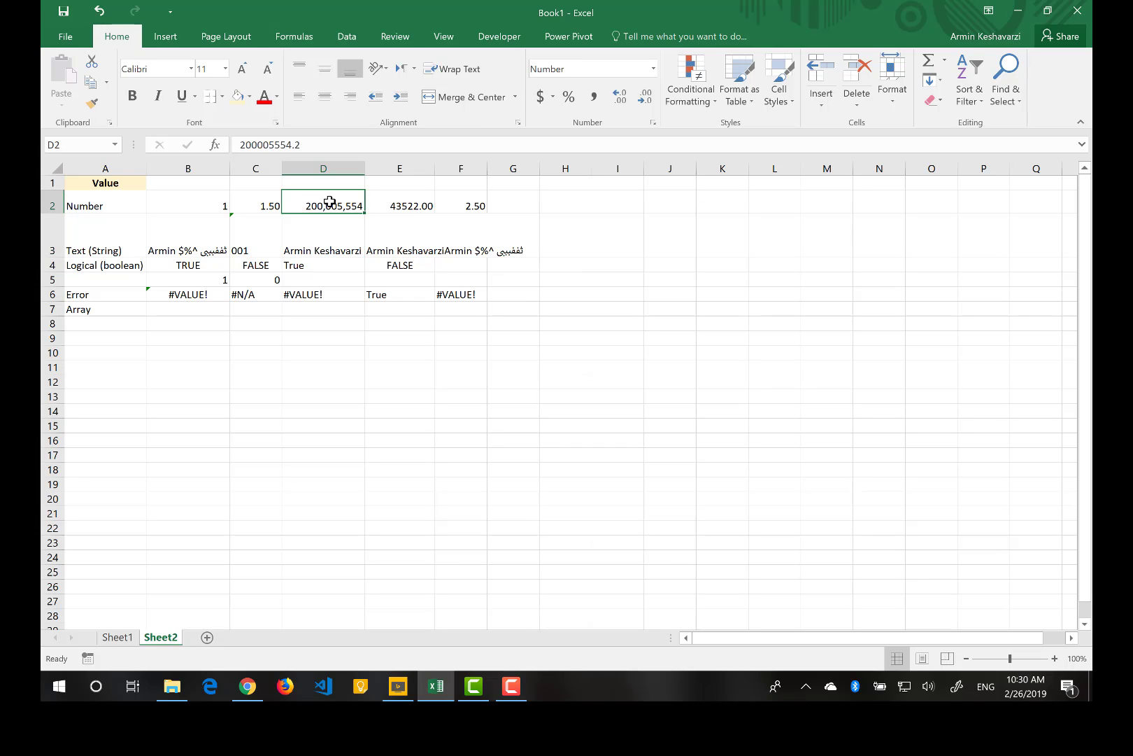
pyautogui.click(655, 123)
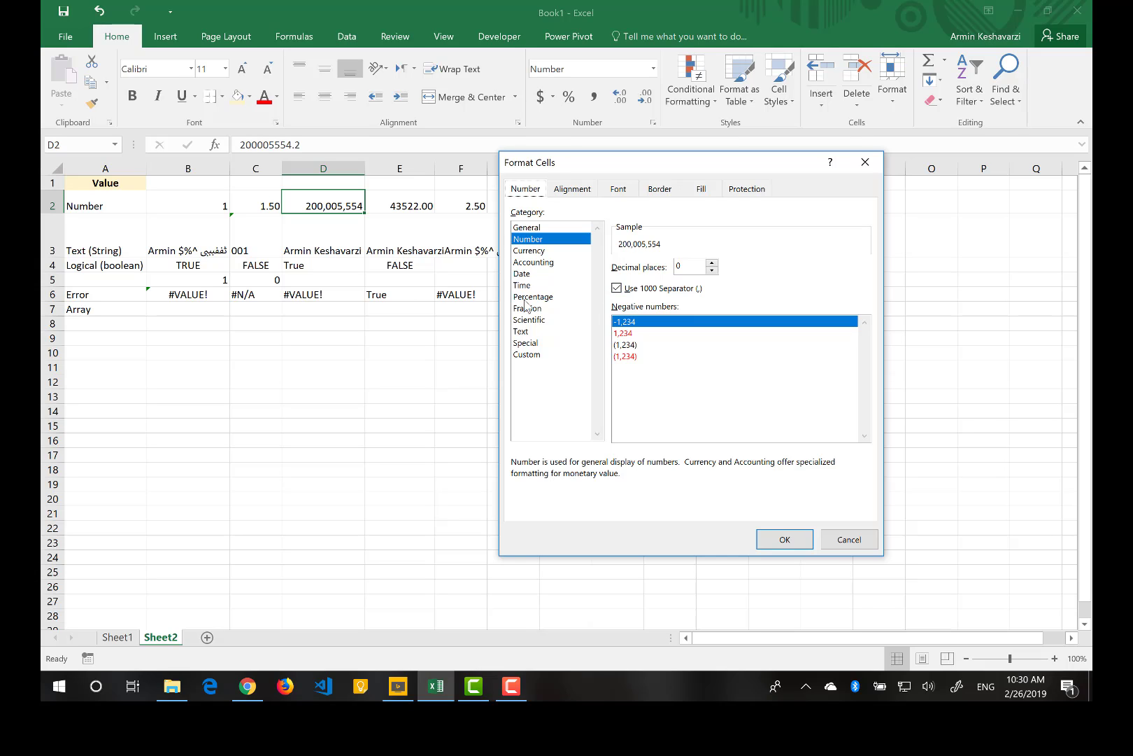
pyautogui.click(534, 254)
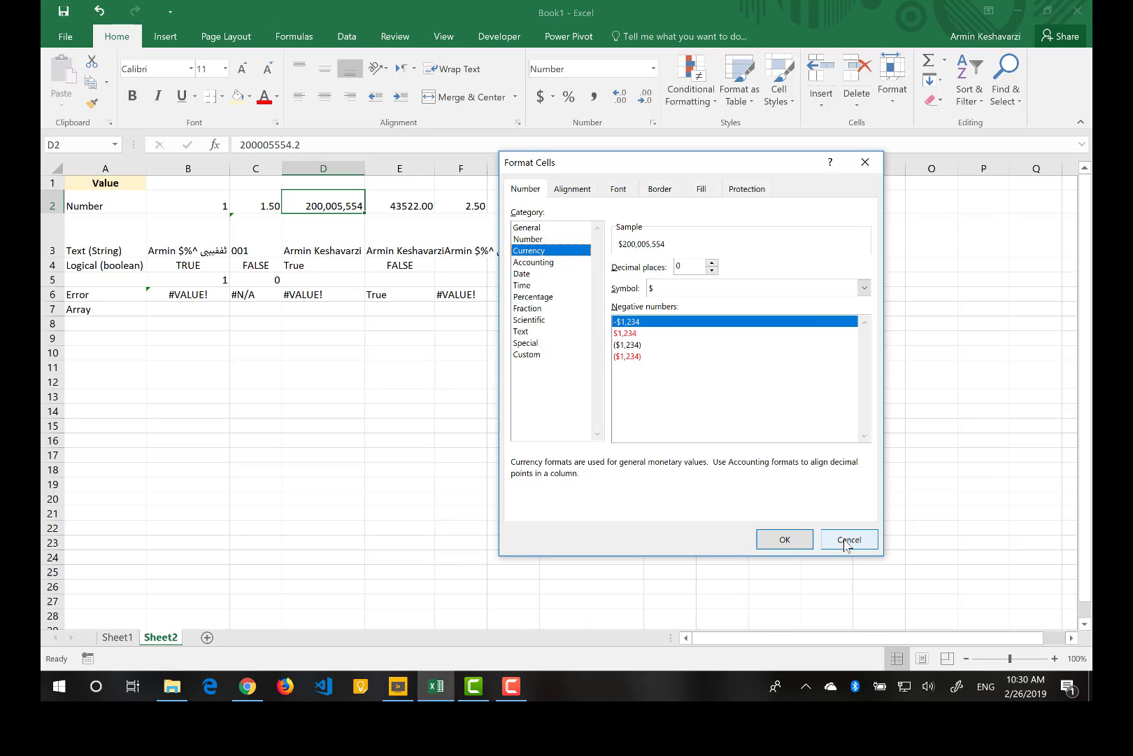
pyautogui.moveTo(847, 542); pyautogui.dragTo(536, 272)
pyautogui.press('Escape')
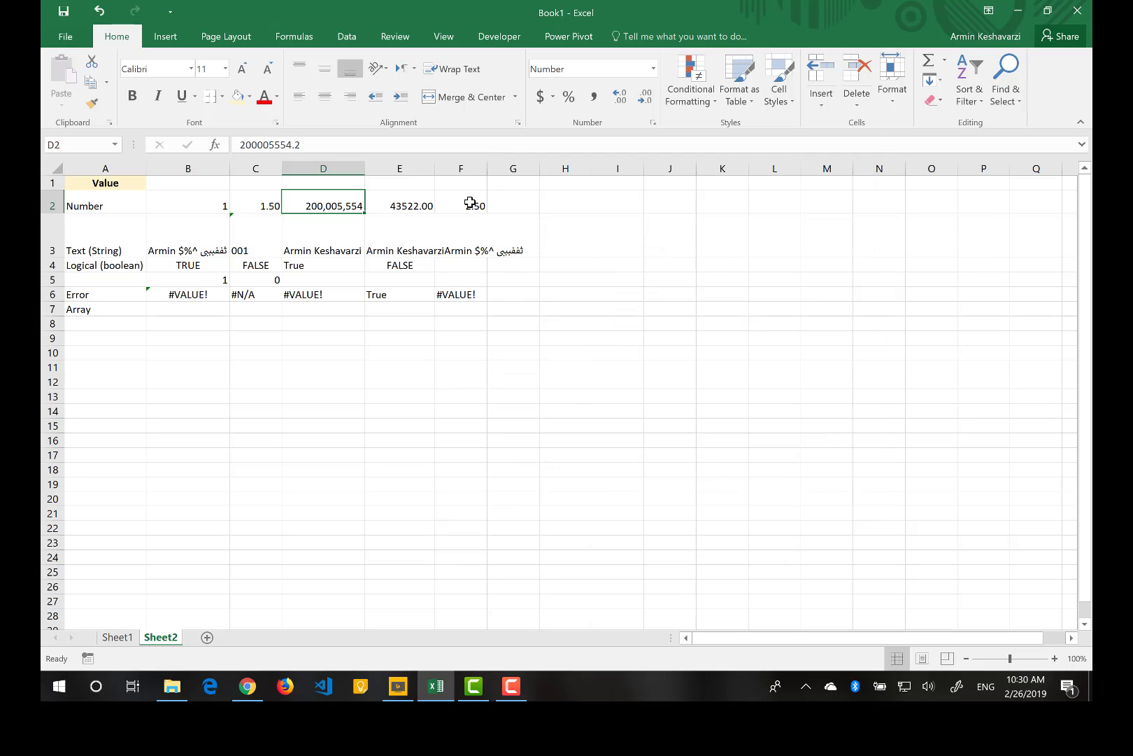
# Format cell C2 as Currency with the $ symbol and 1 decimal place
pyautogui.click(249, 206)
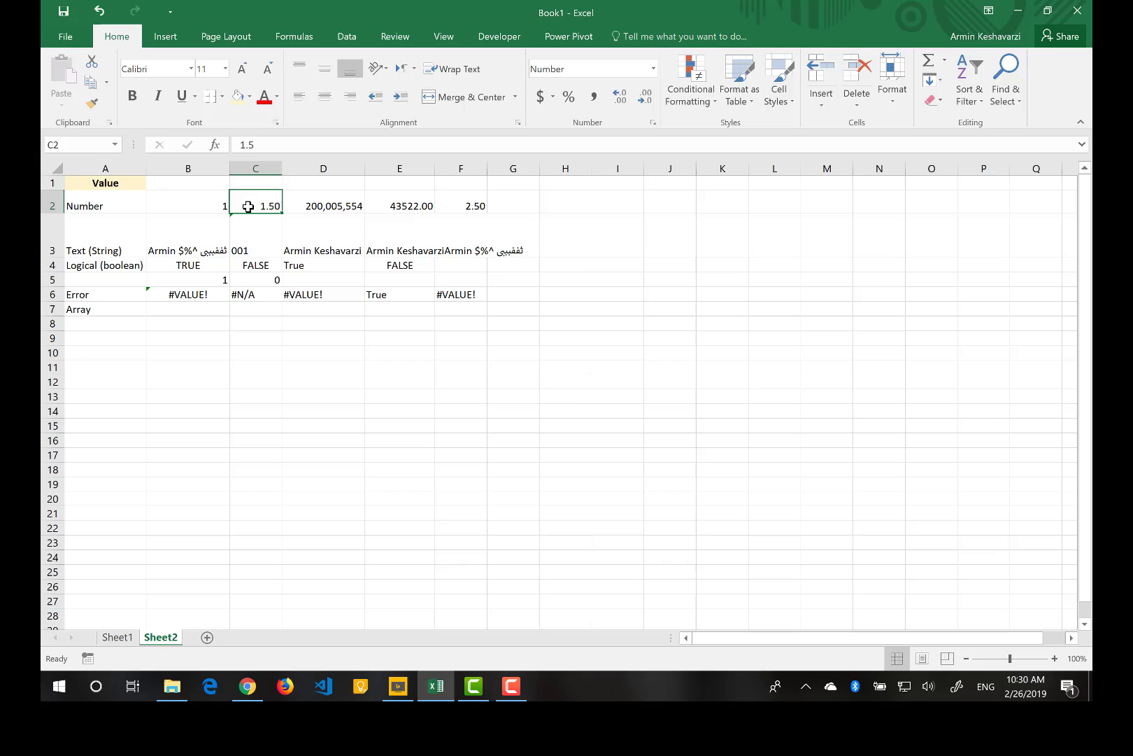
pyautogui.click(652, 124)
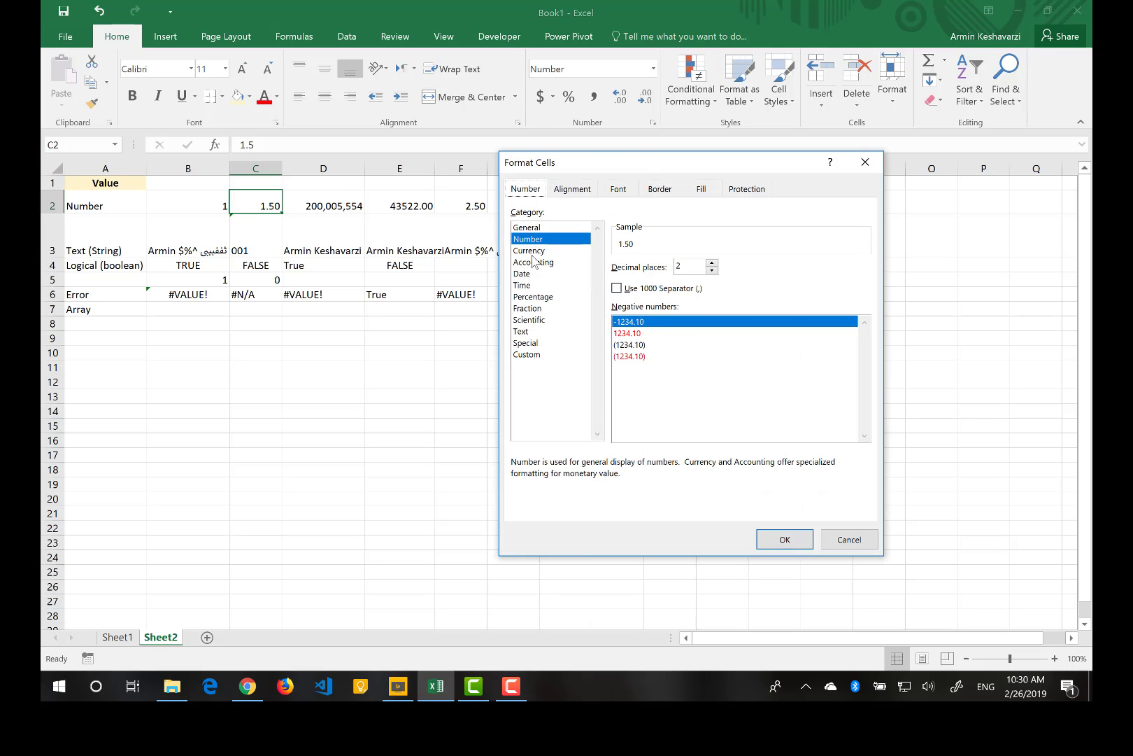
pyautogui.click(533, 254)
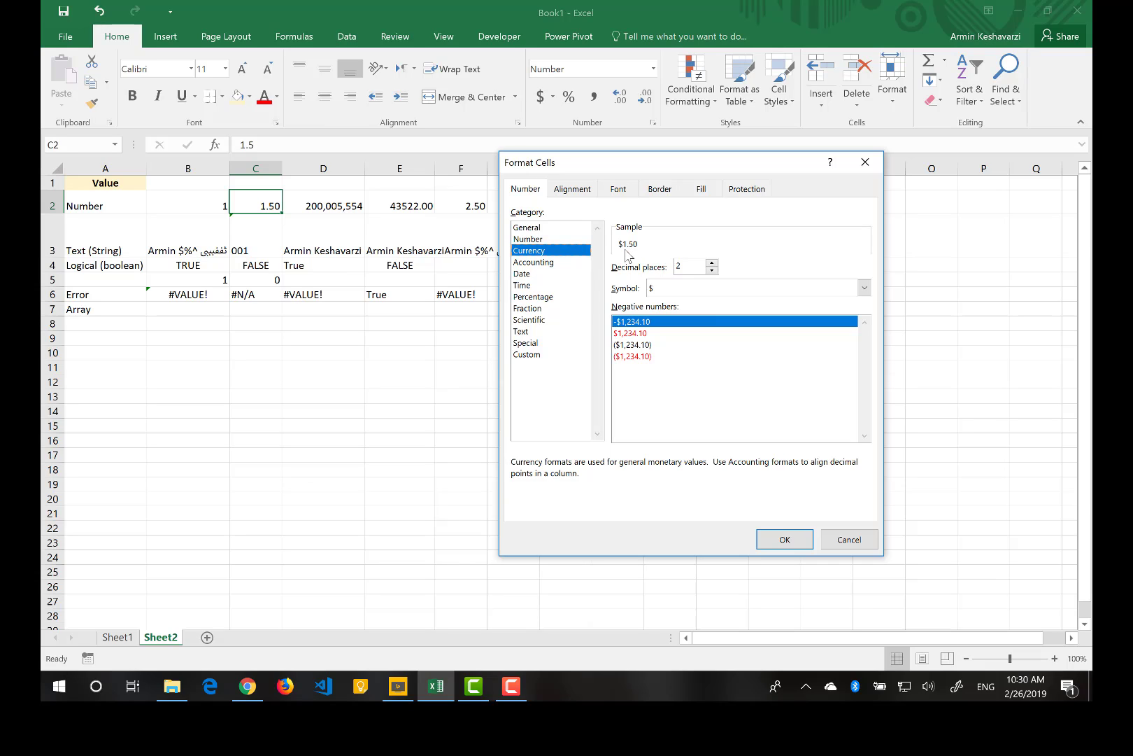
pyautogui.click(712, 271)
pyautogui.click(785, 539)
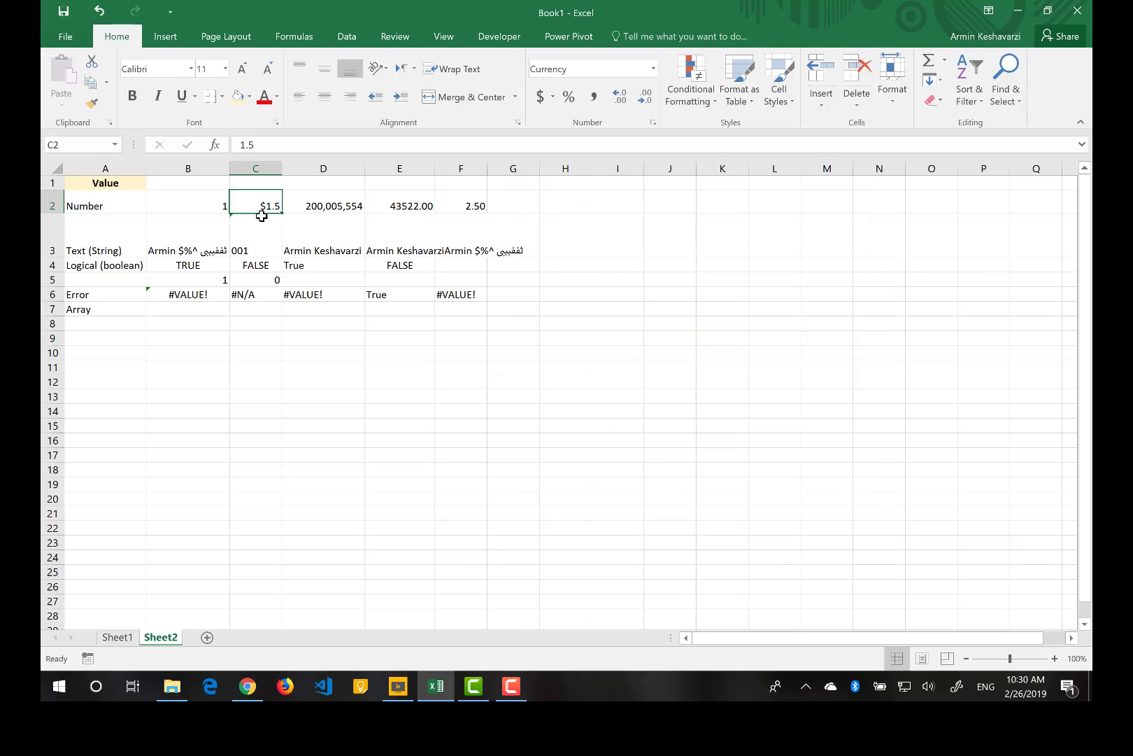
# Browse the currency symbols available for cell C2's Currency format, down to the Spanish-language dollar entries
pyautogui.click(653, 122)
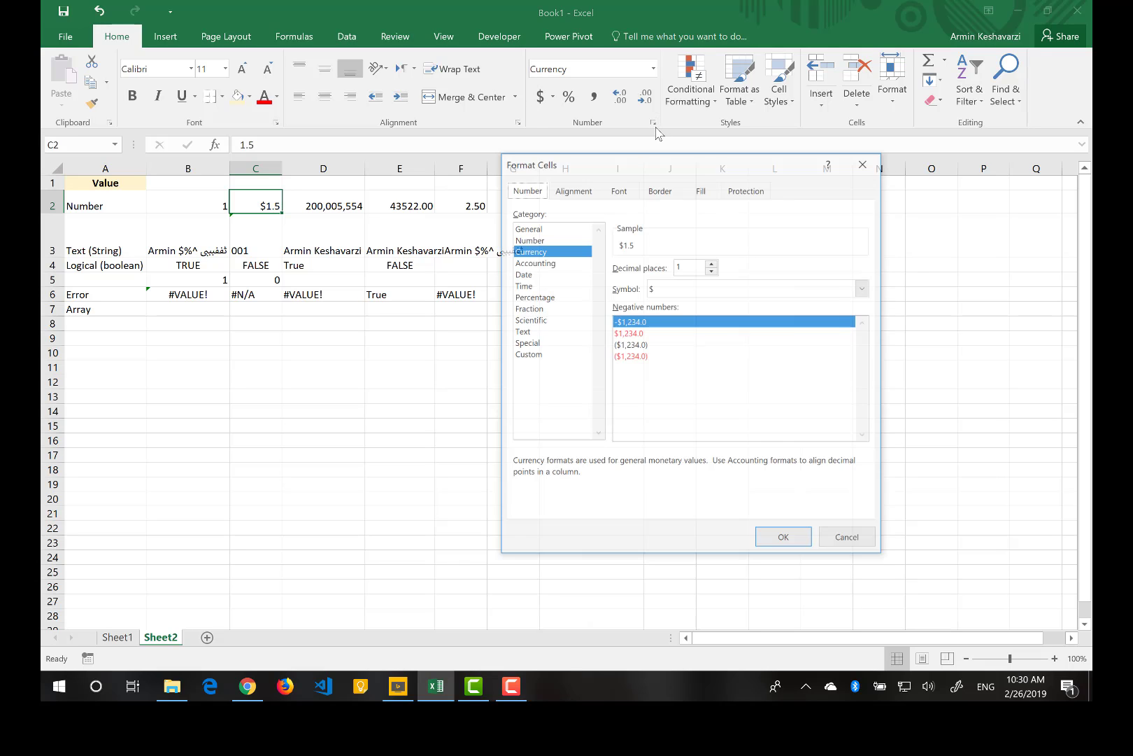
pyautogui.click(870, 289)
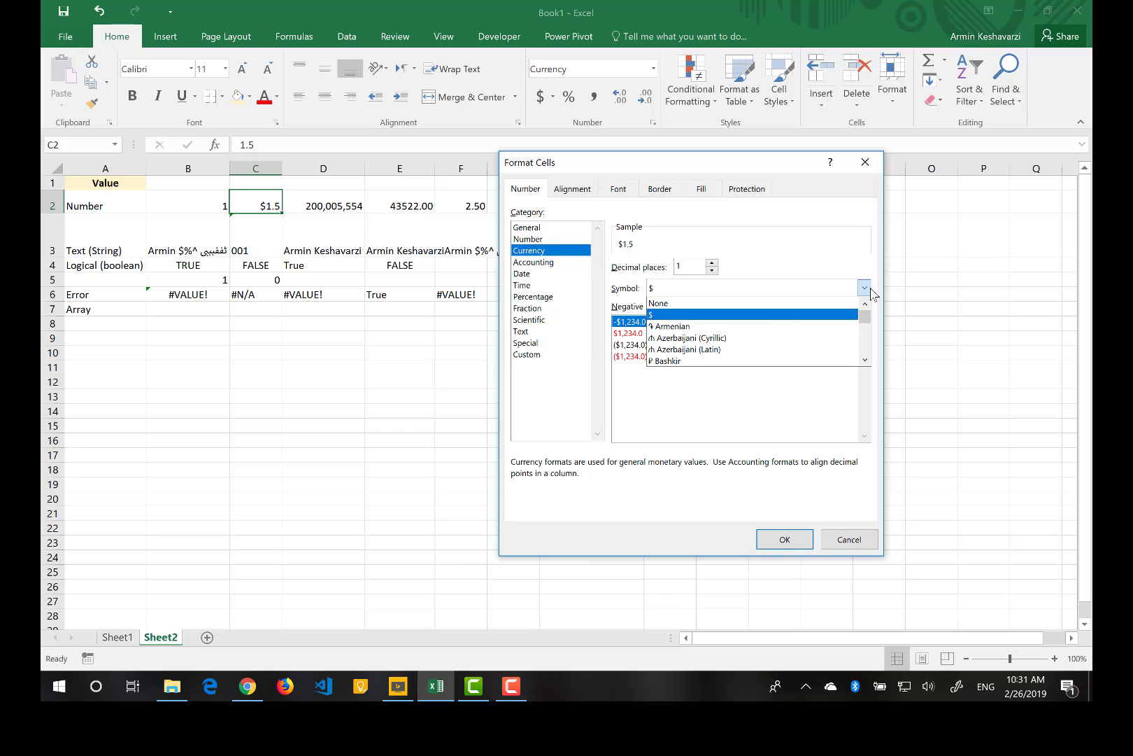
pyautogui.click(865, 360)
pyautogui.click(866, 360)
pyautogui.click(866, 362)
pyautogui.click(866, 362)
pyautogui.click(866, 362)
pyautogui.click(866, 362)
pyautogui.click(866, 362)
pyautogui.click(866, 362)
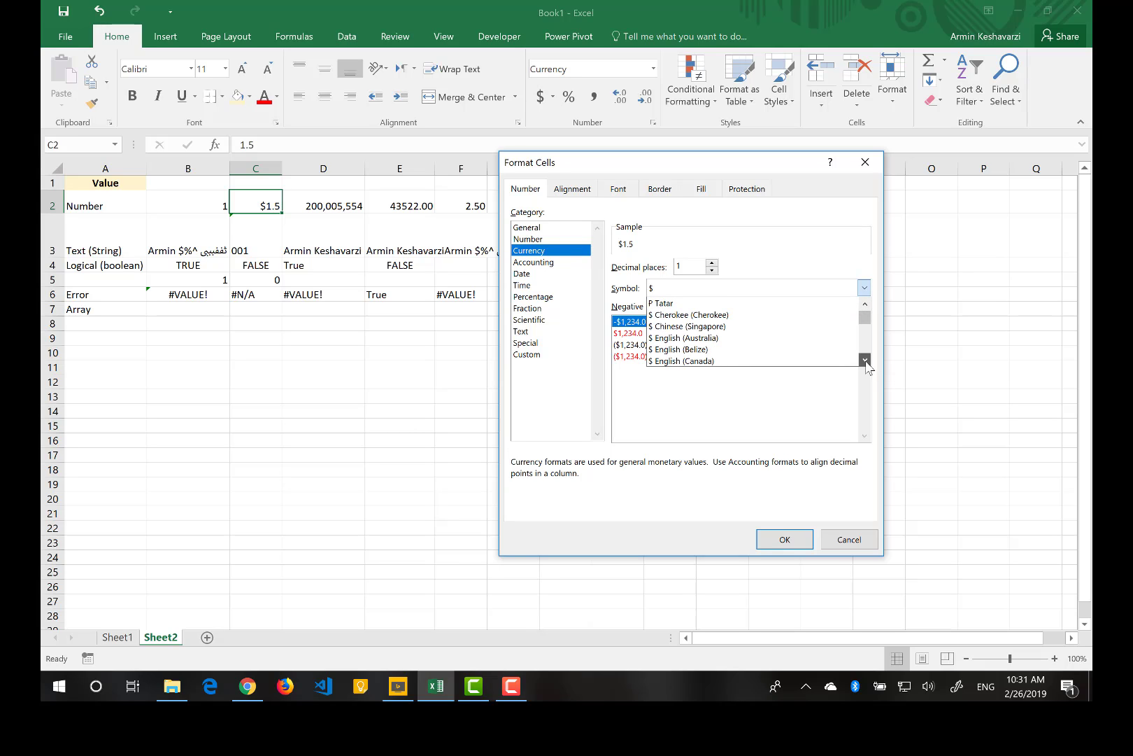
pyautogui.click(866, 362)
pyautogui.click(866, 362)
pyautogui.click(866, 360)
pyautogui.click(866, 360)
pyautogui.click(865, 361)
pyautogui.click(865, 360)
pyautogui.click(865, 360)
pyautogui.click(866, 360)
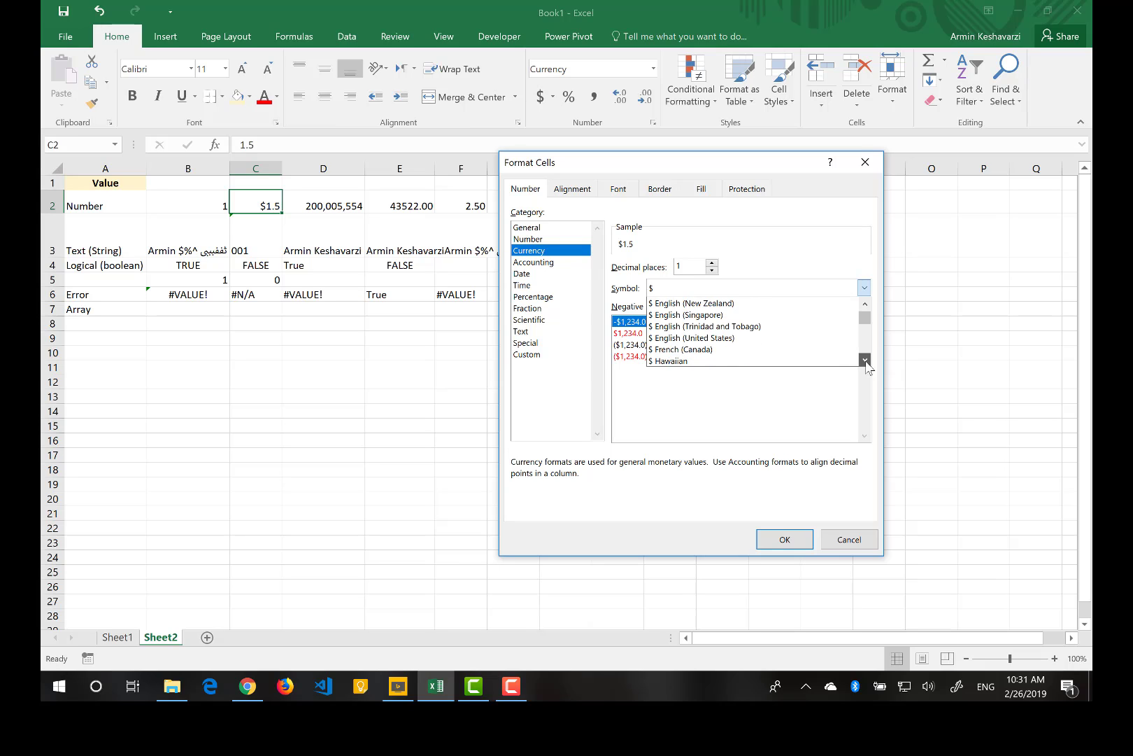
pyautogui.click(865, 360)
pyautogui.click(866, 360)
pyautogui.click(866, 360)
pyautogui.click(866, 360)
pyautogui.click(865, 360)
pyautogui.click(866, 360)
pyautogui.click(865, 361)
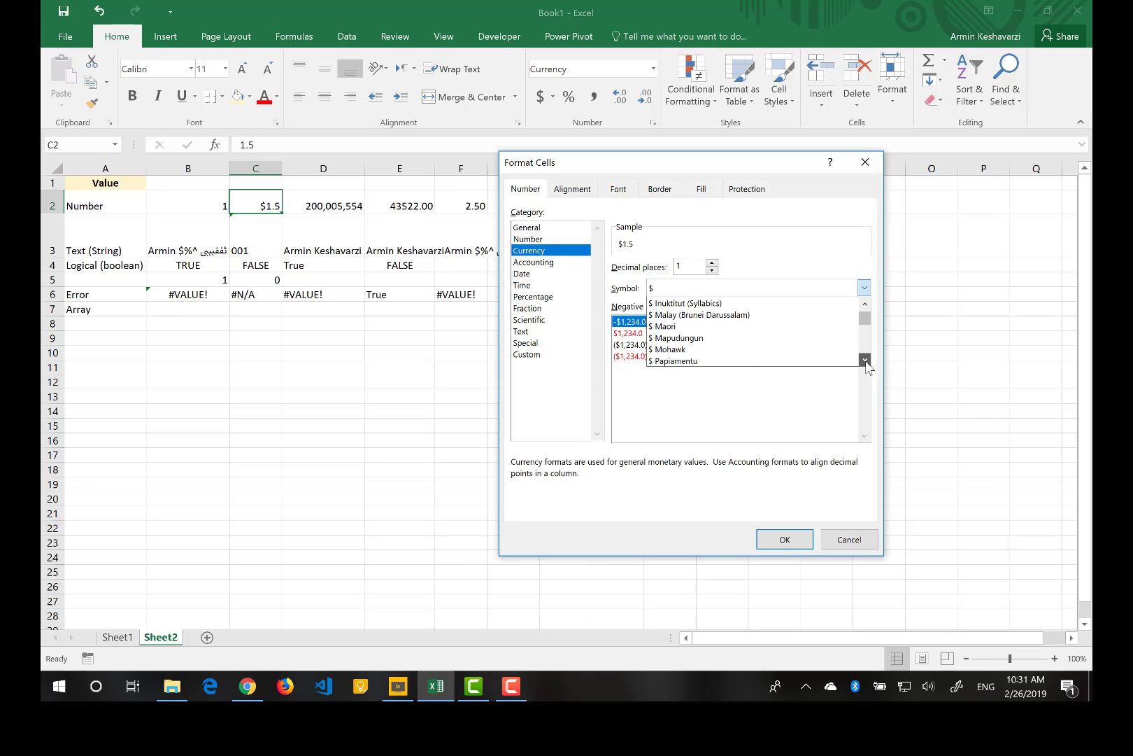
pyautogui.click(866, 361)
pyautogui.click(866, 360)
pyautogui.click(865, 360)
pyautogui.click(866, 361)
pyautogui.click(865, 361)
pyautogui.click(865, 360)
pyautogui.click(865, 360)
pyautogui.click(866, 360)
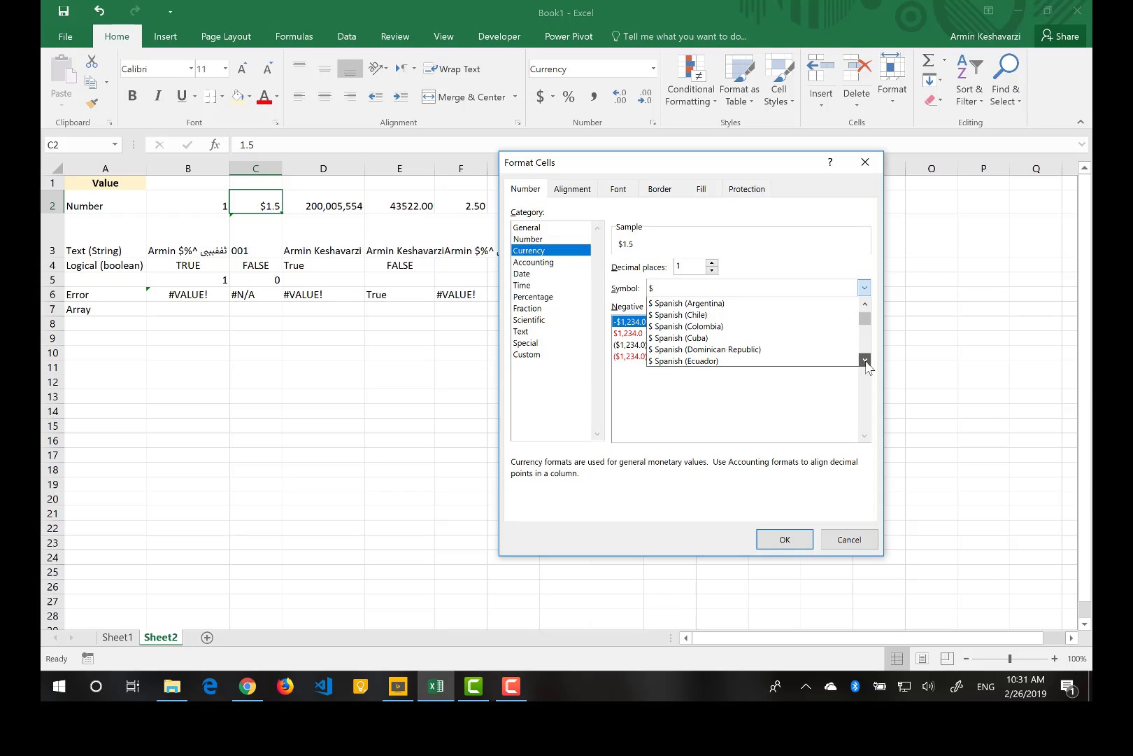
# Change cell C2 to the Accounting format with the $ symbol and 1 decimal place
pyautogui.click(552, 263)
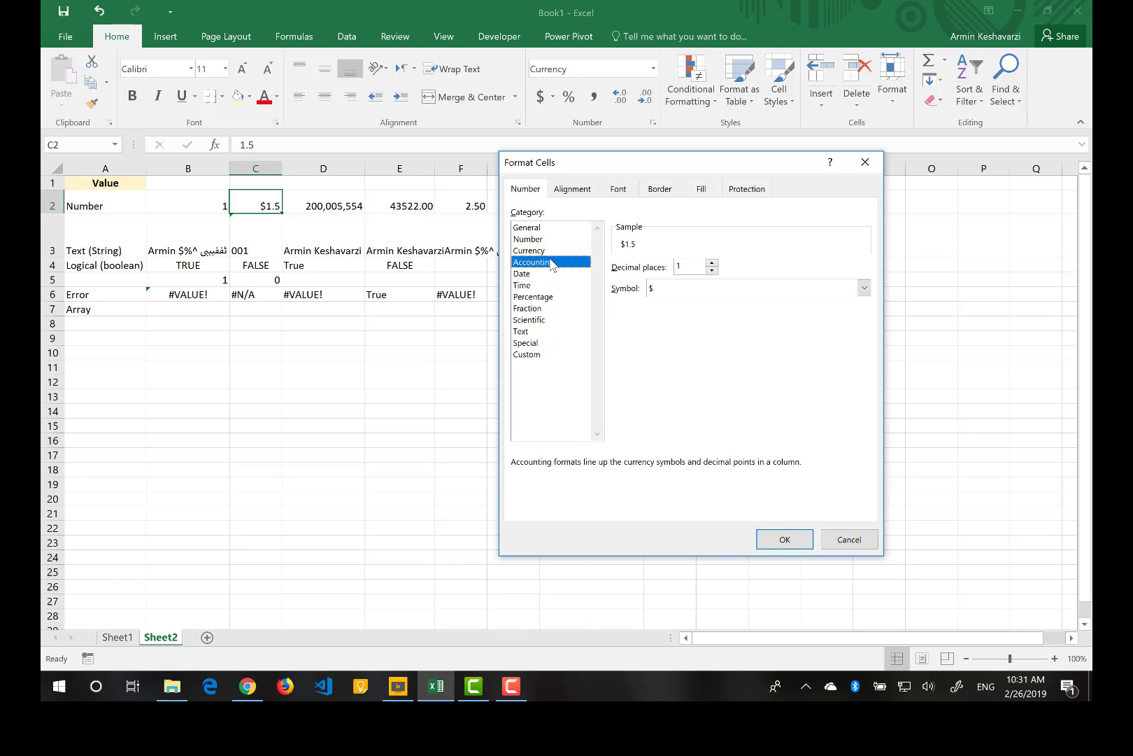
pyautogui.click(784, 539)
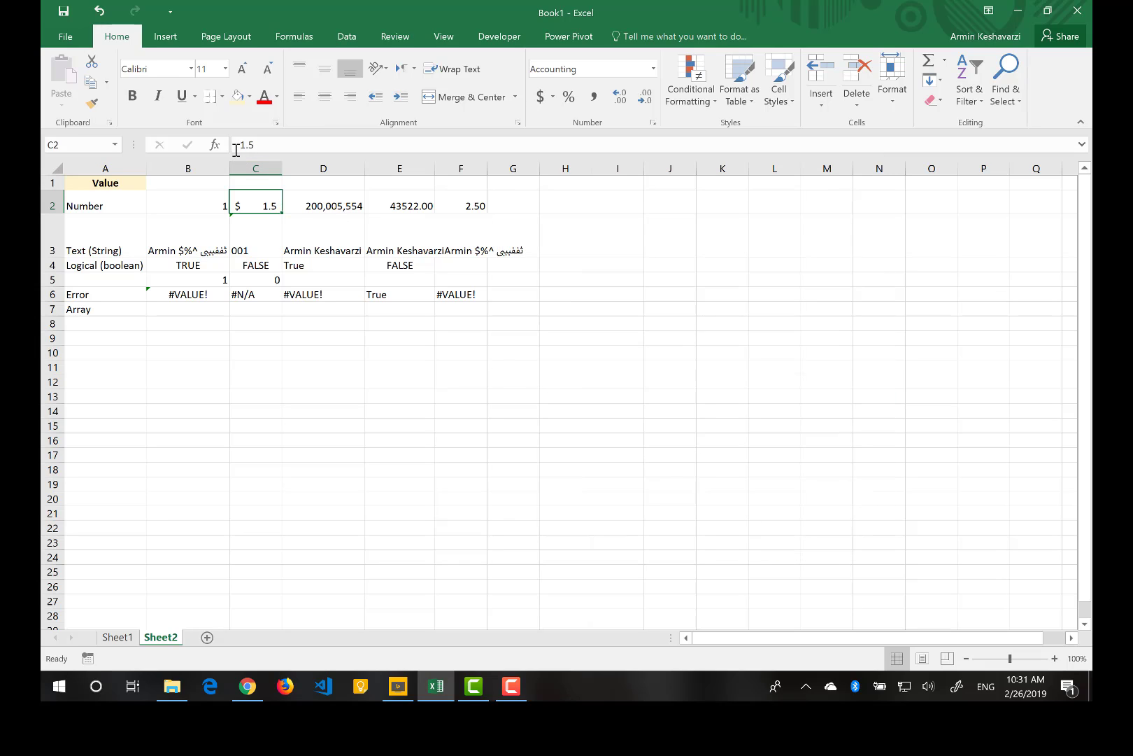
# Change the value in cell C2 to -1.5
pyautogui.doubleClick(254, 209)
pyautogui.press('Return')
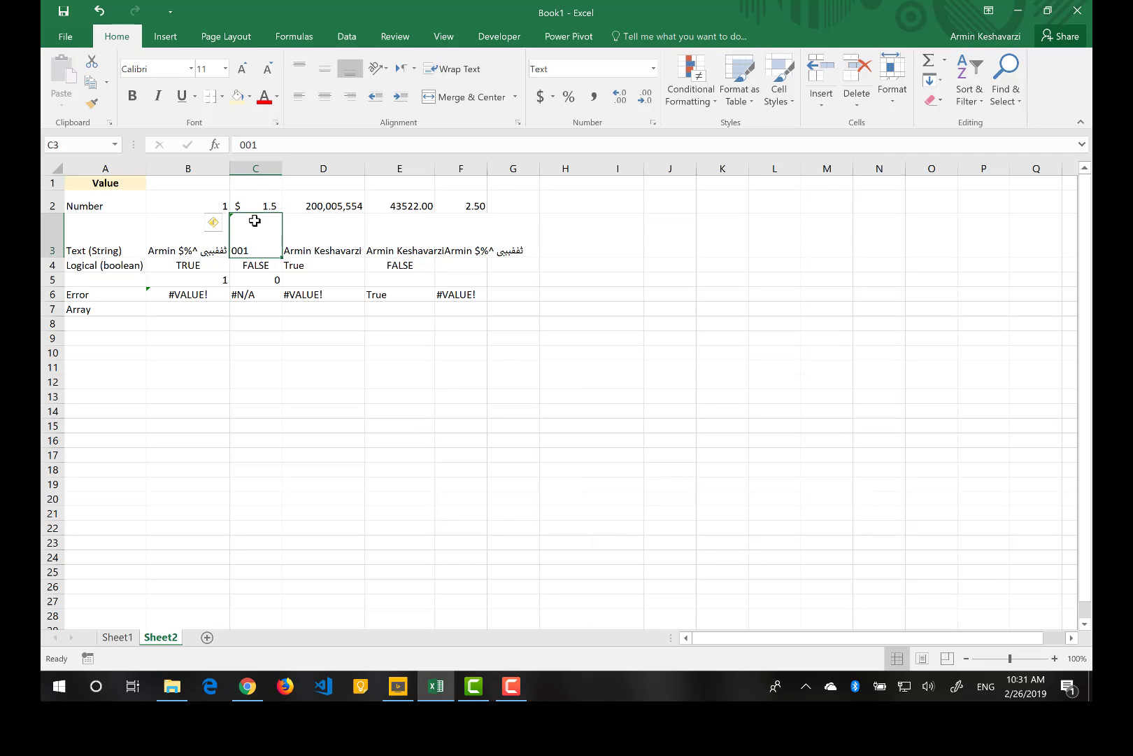
pyautogui.click(239, 144)
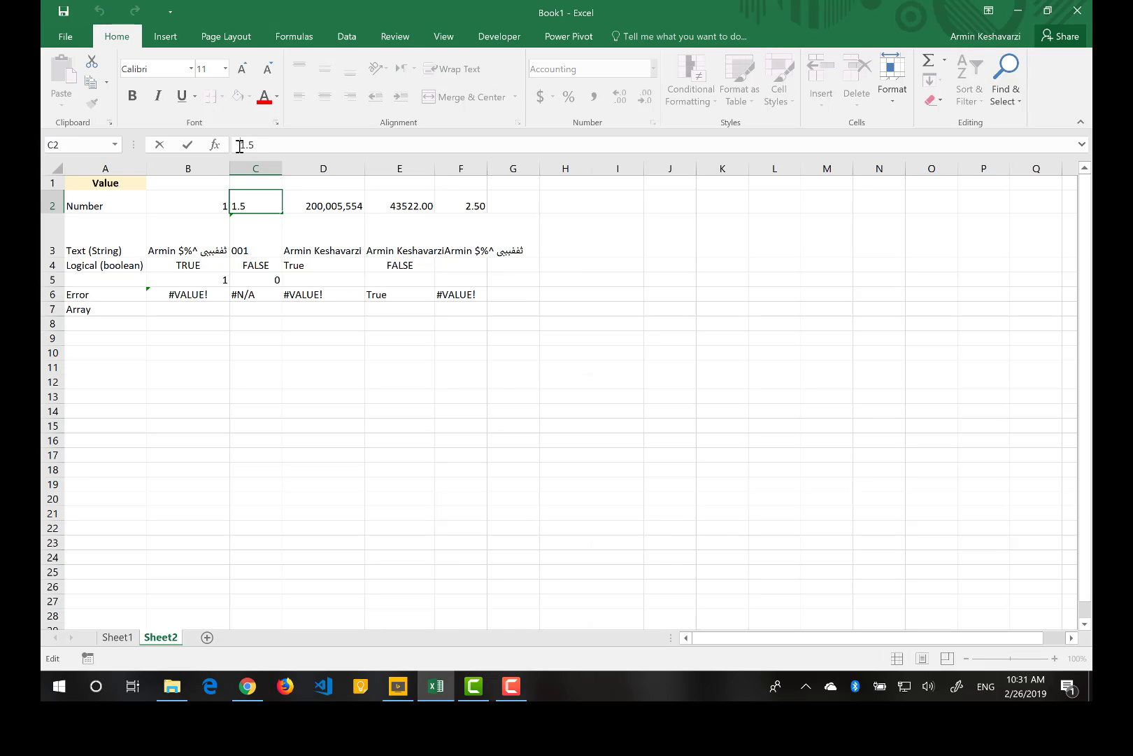
pyautogui.write('-')
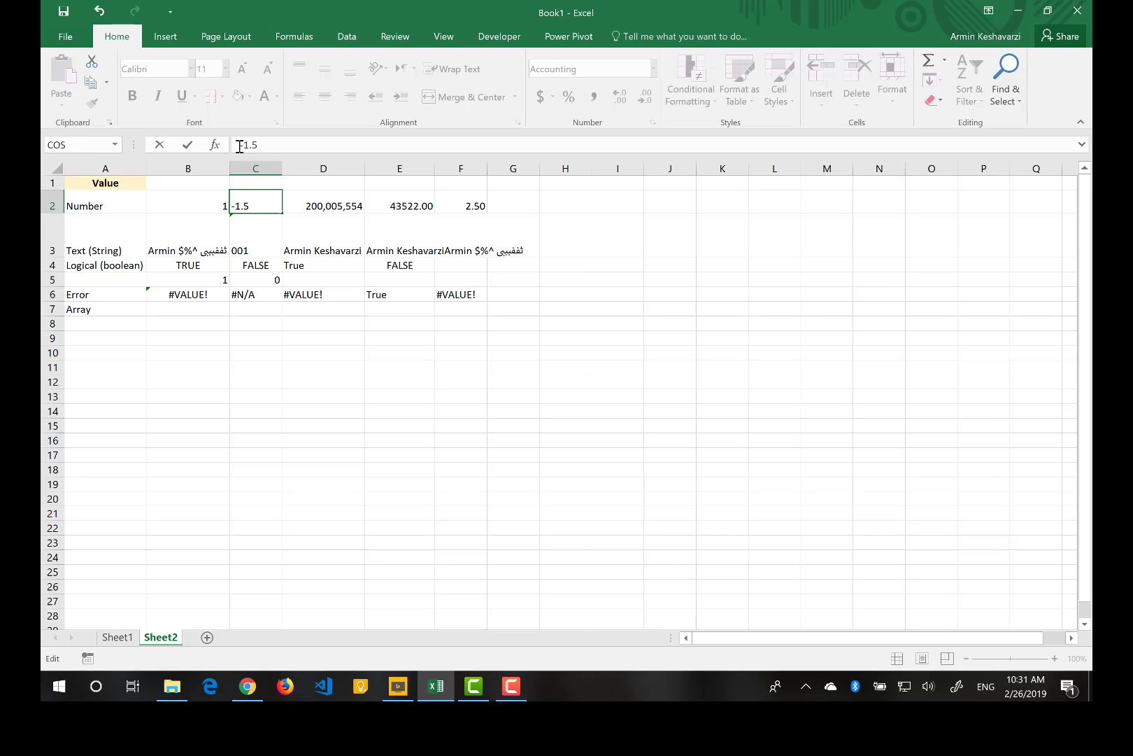
pyautogui.press('Return')
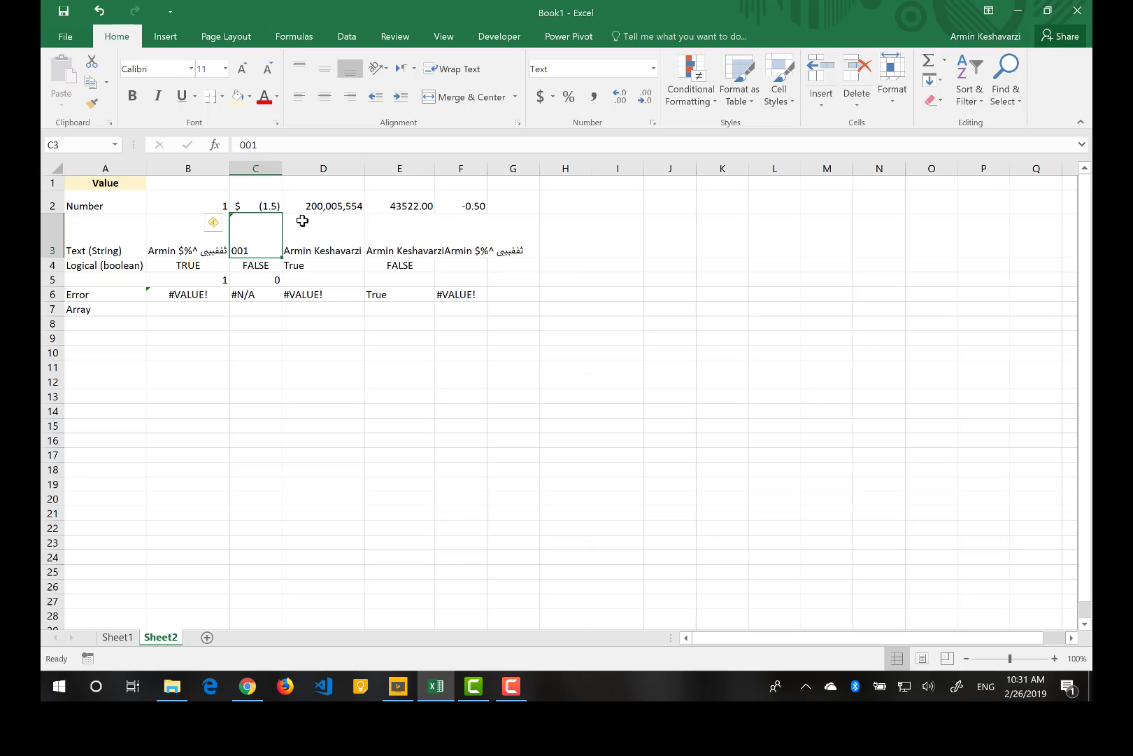
pyautogui.click(353, 203)
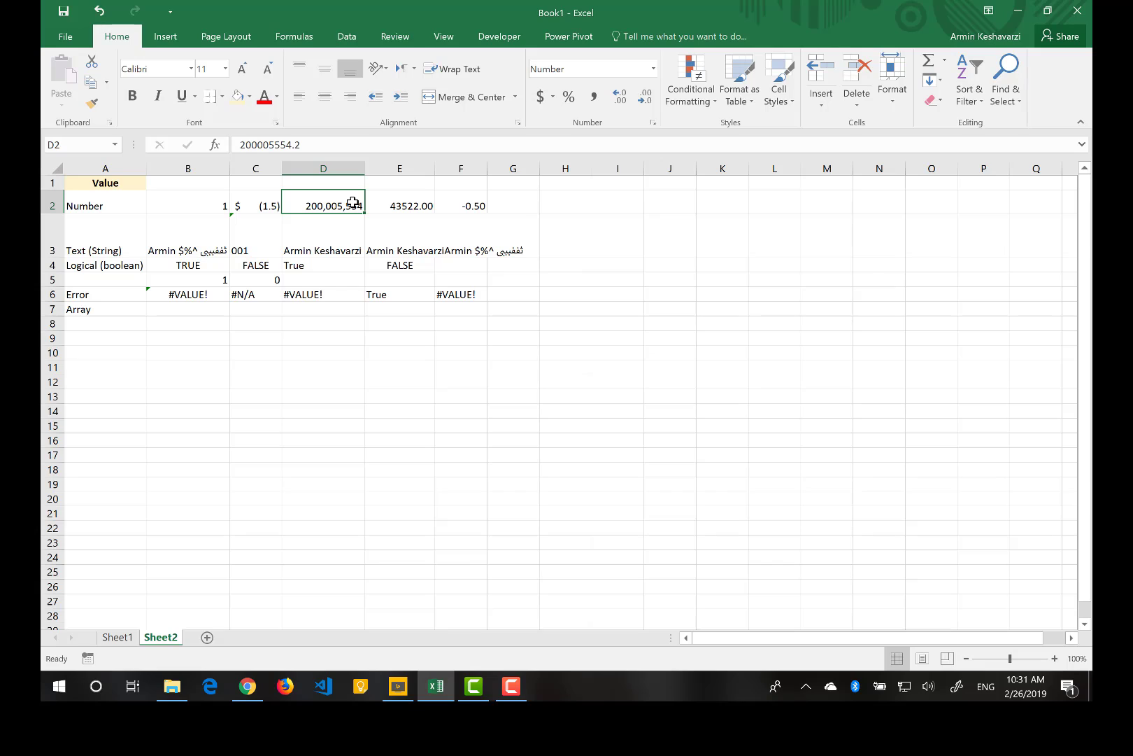
pyautogui.click(264, 195)
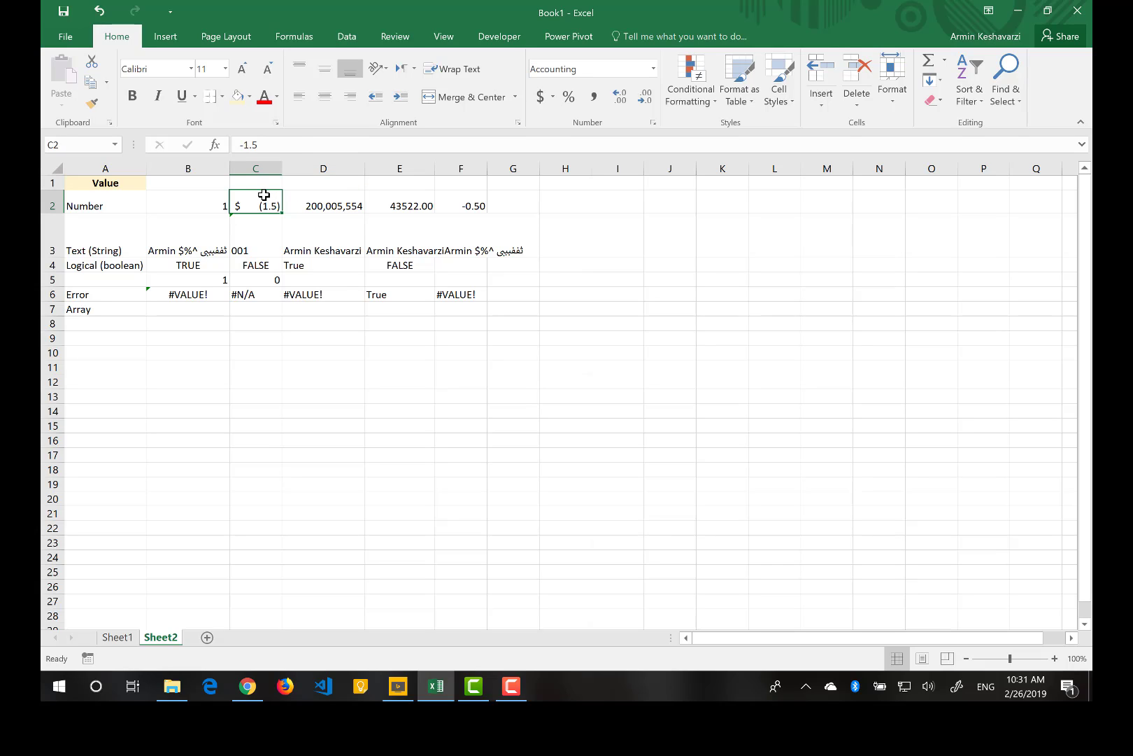
pyautogui.click(653, 122)
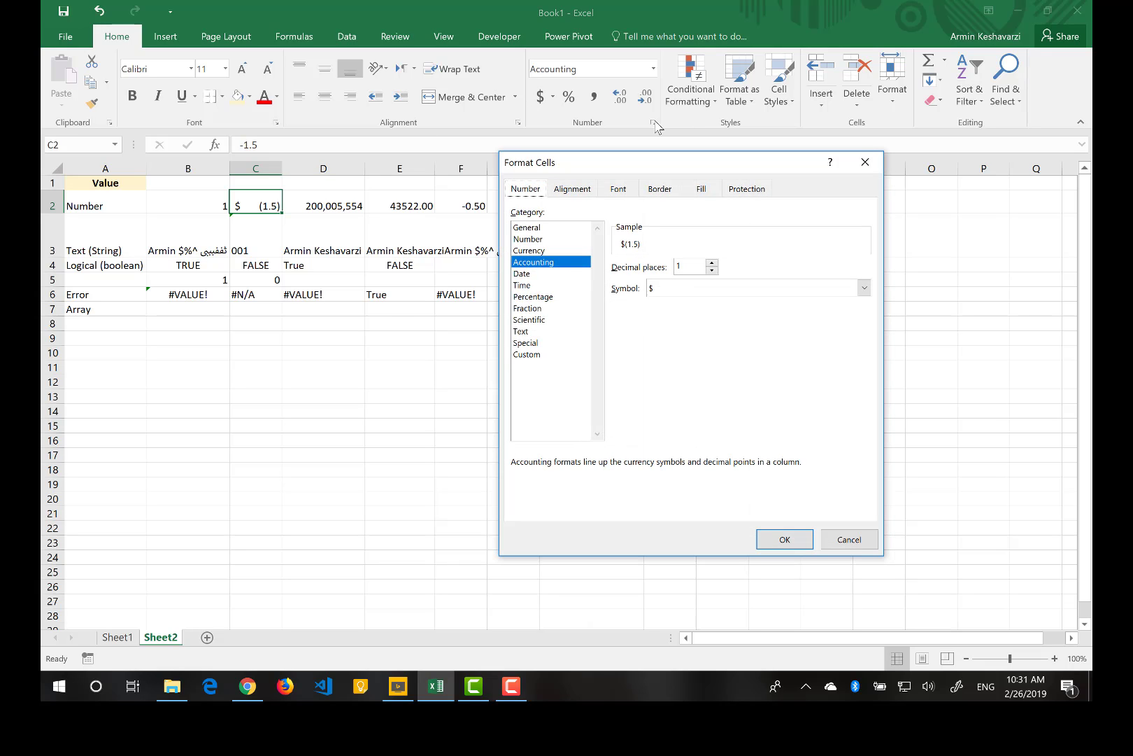
pyautogui.click(531, 275)
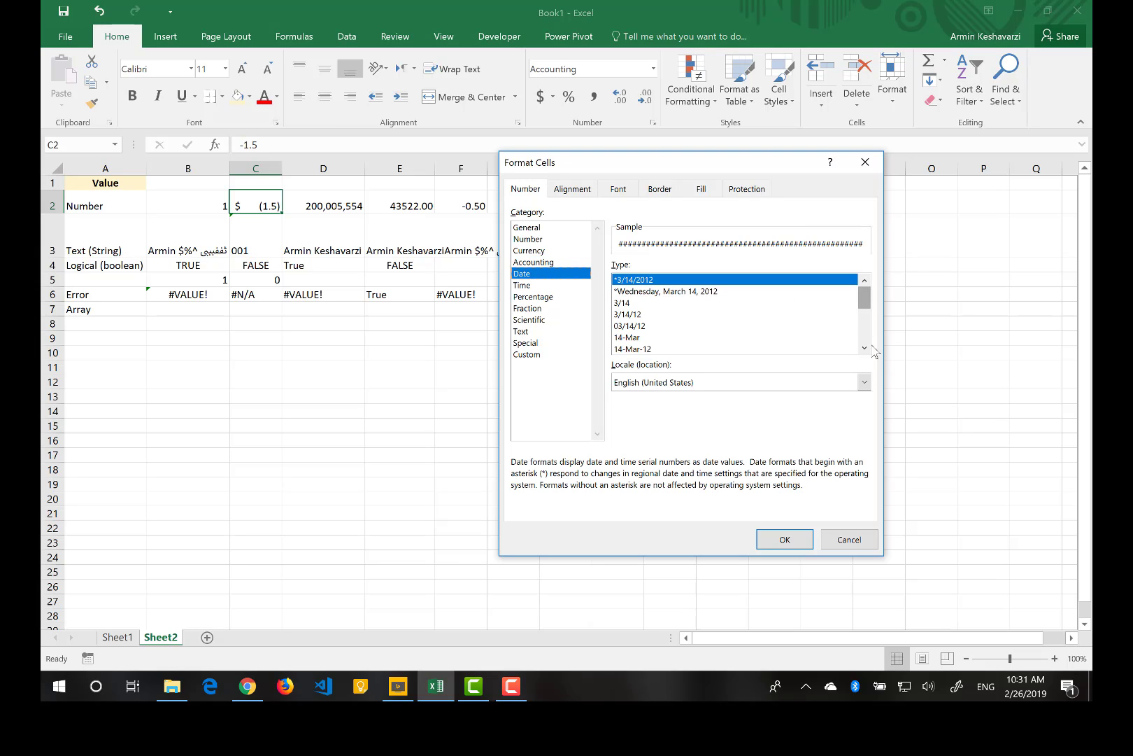
pyautogui.click(849, 539)
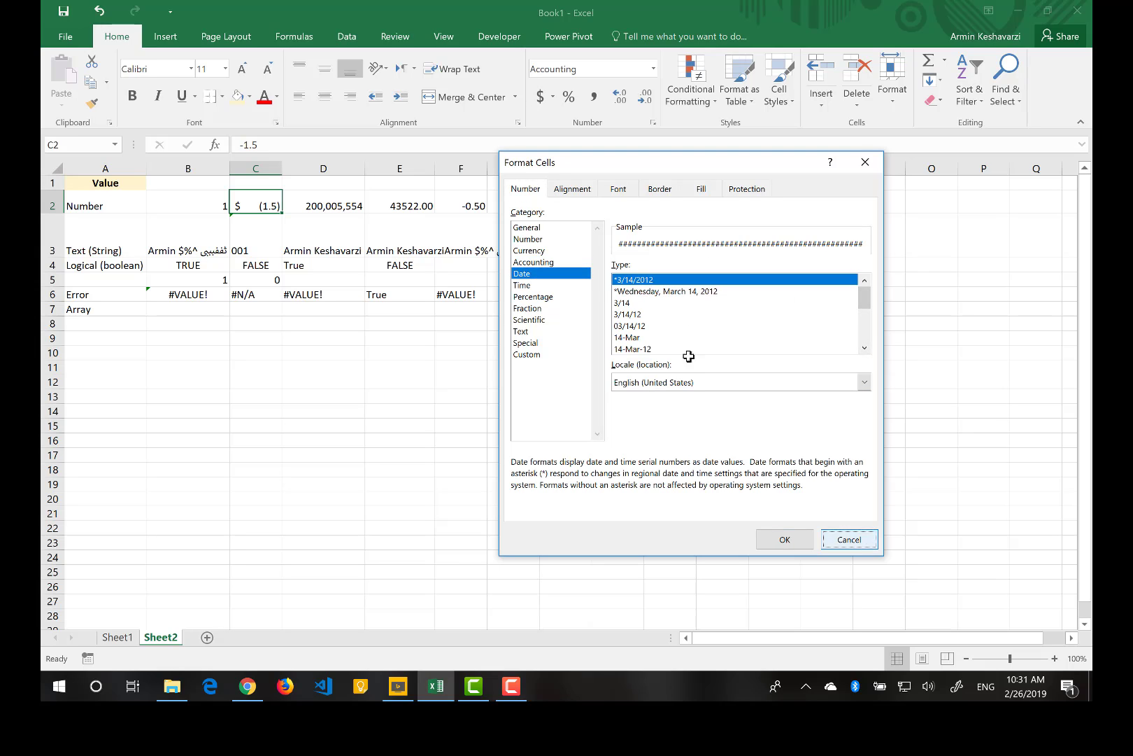
# Browse the Date format types offered for cell E2, down to the 14-Mar-2012 entry
pyautogui.click(405, 201)
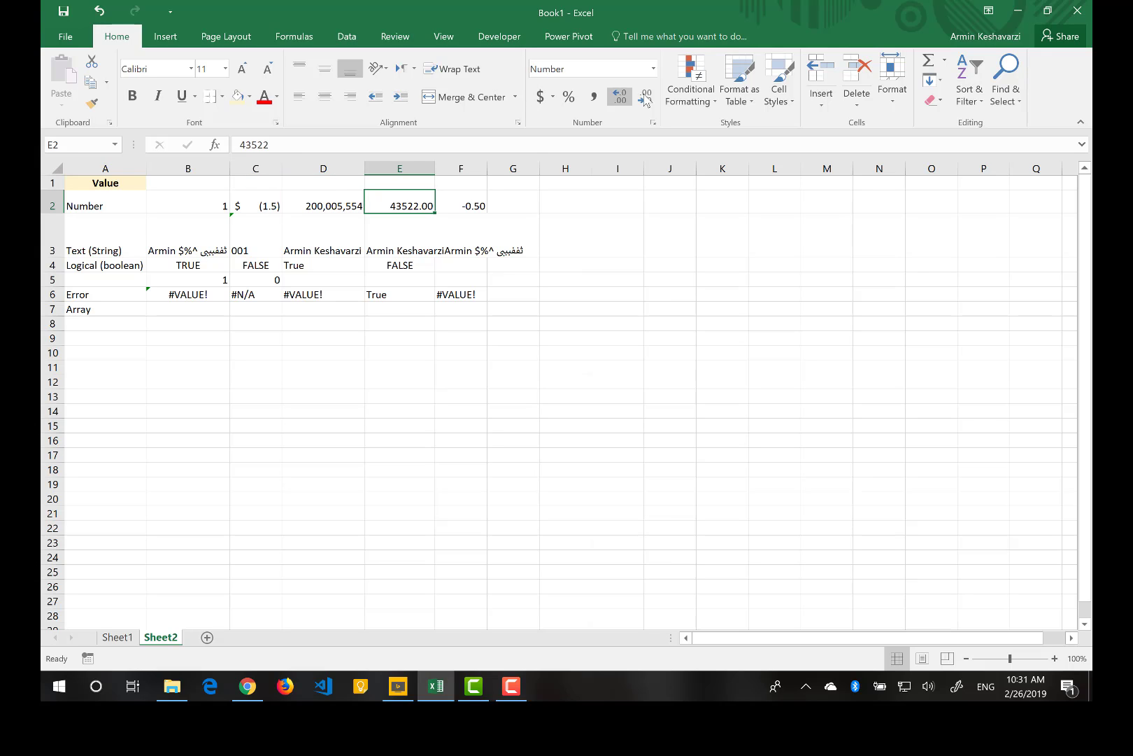
pyautogui.click(652, 123)
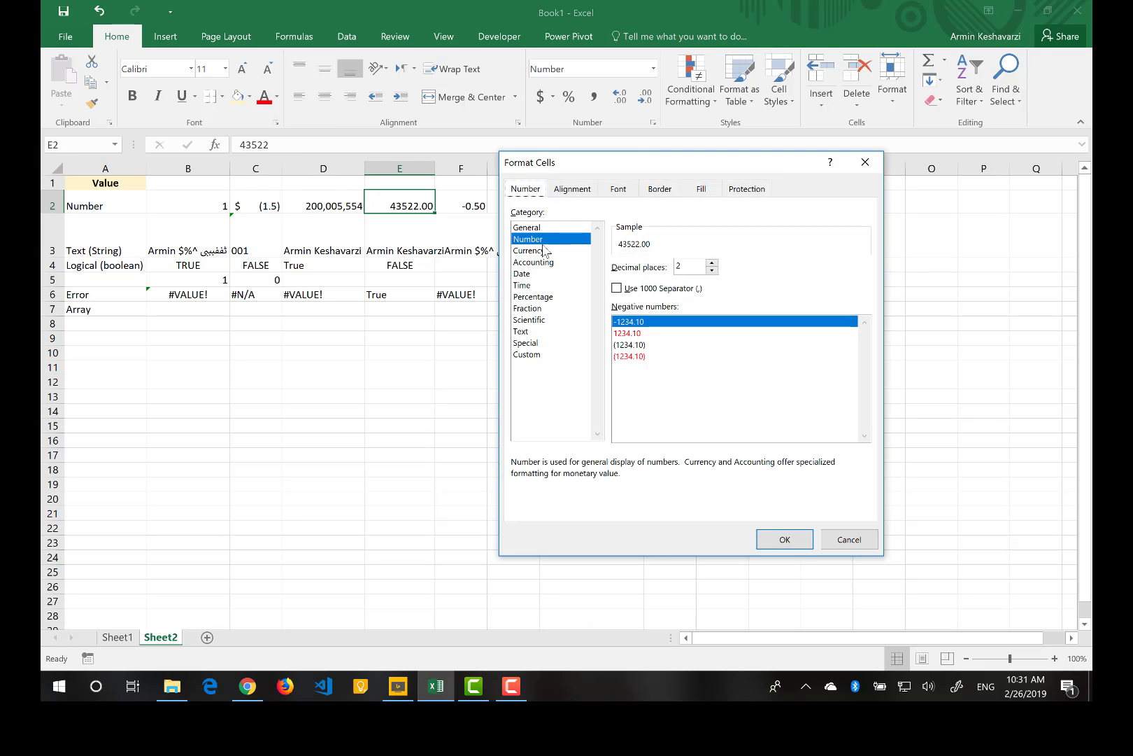
pyautogui.click(523, 276)
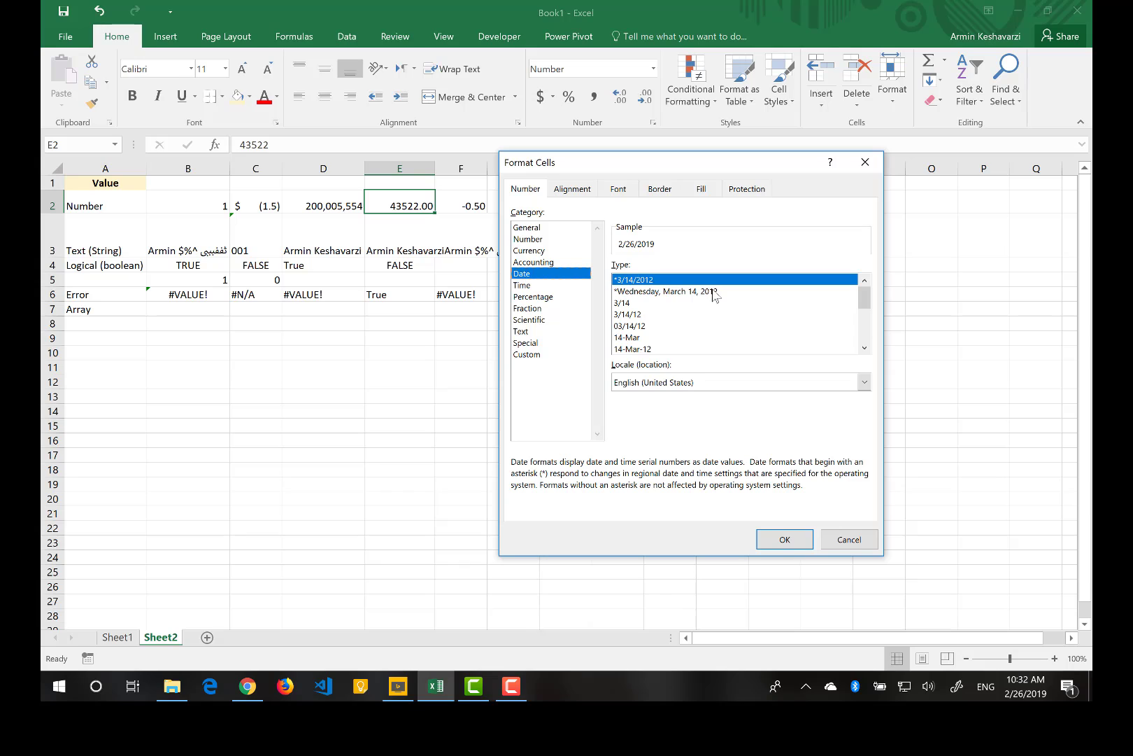
pyautogui.click(865, 348)
pyautogui.click(865, 348)
pyautogui.click(865, 348)
pyautogui.click(865, 348)
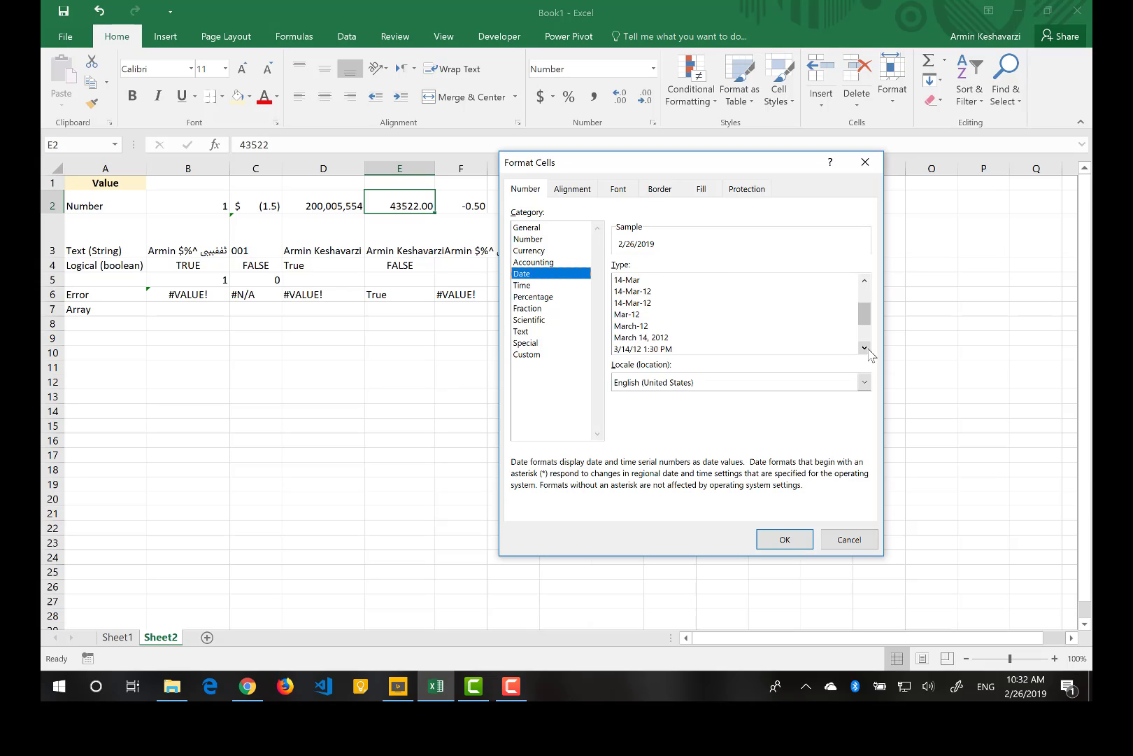
pyautogui.click(865, 347)
pyautogui.click(865, 347)
pyautogui.click(864, 348)
pyautogui.click(865, 347)
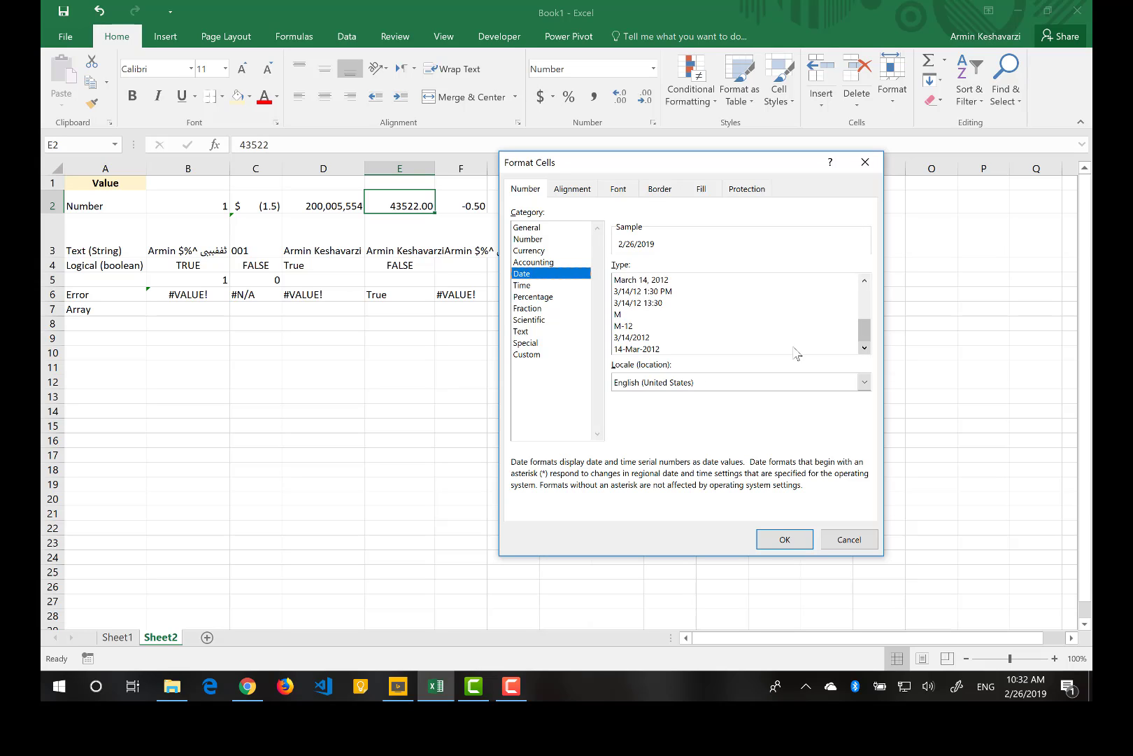
# Apply the custom number format yyyy/mm/dd hh:mm:ss to cell E2 and autofit column E to its contents
pyautogui.click(535, 356)
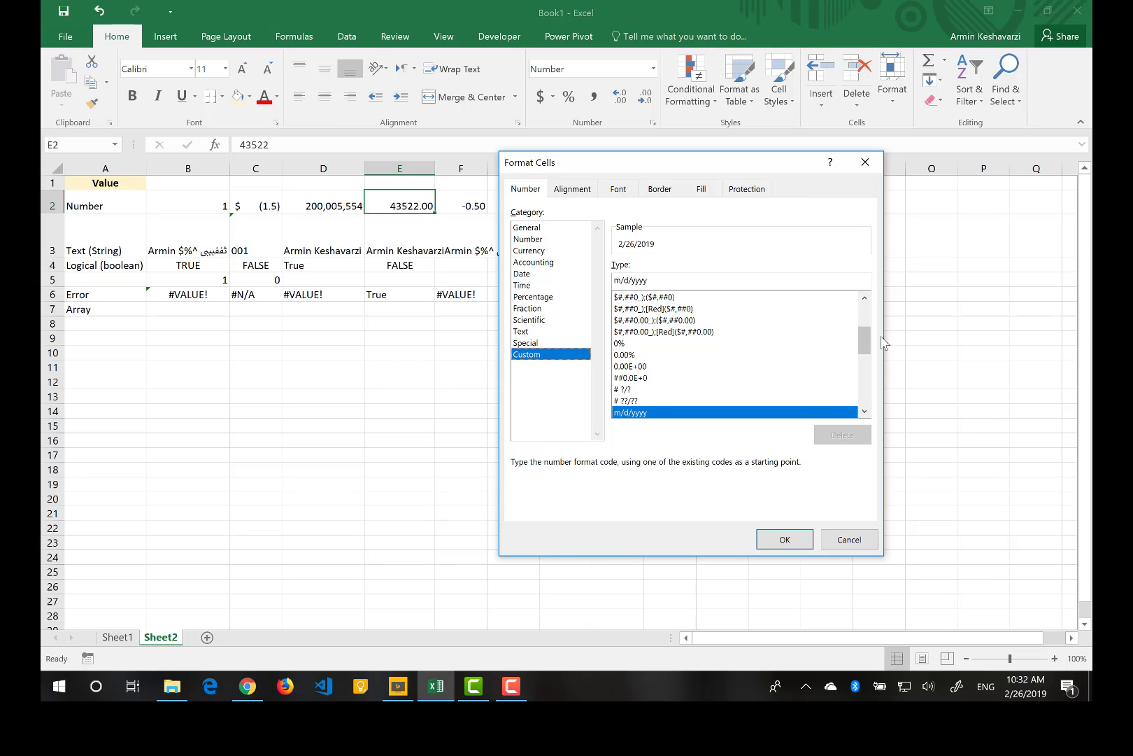
pyautogui.moveTo(866, 337); pyautogui.dragTo(862, 367)
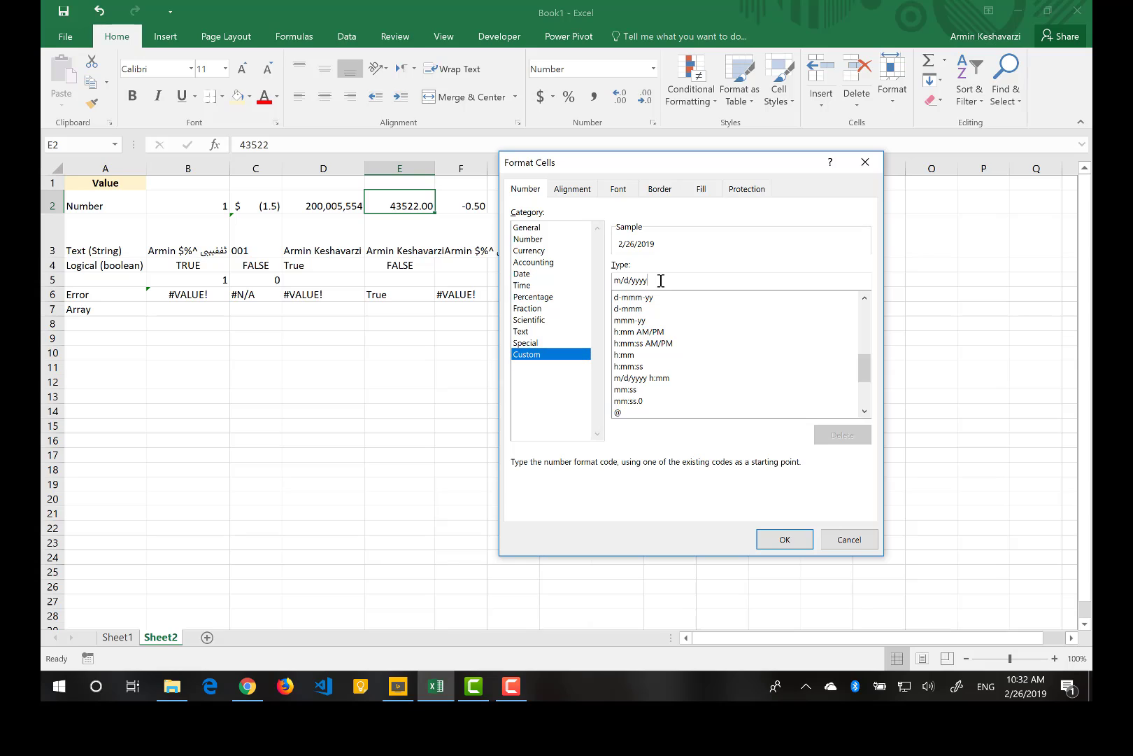
pyautogui.press('BackSpace')
pyautogui.press('BackSpace')
pyautogui.press('BackSpace')
pyautogui.press('BackSpace')
pyautogui.press('BackSpace')
pyautogui.press('BackSpace')
pyautogui.press('BackSpace')
pyautogui.press('BackSpace')
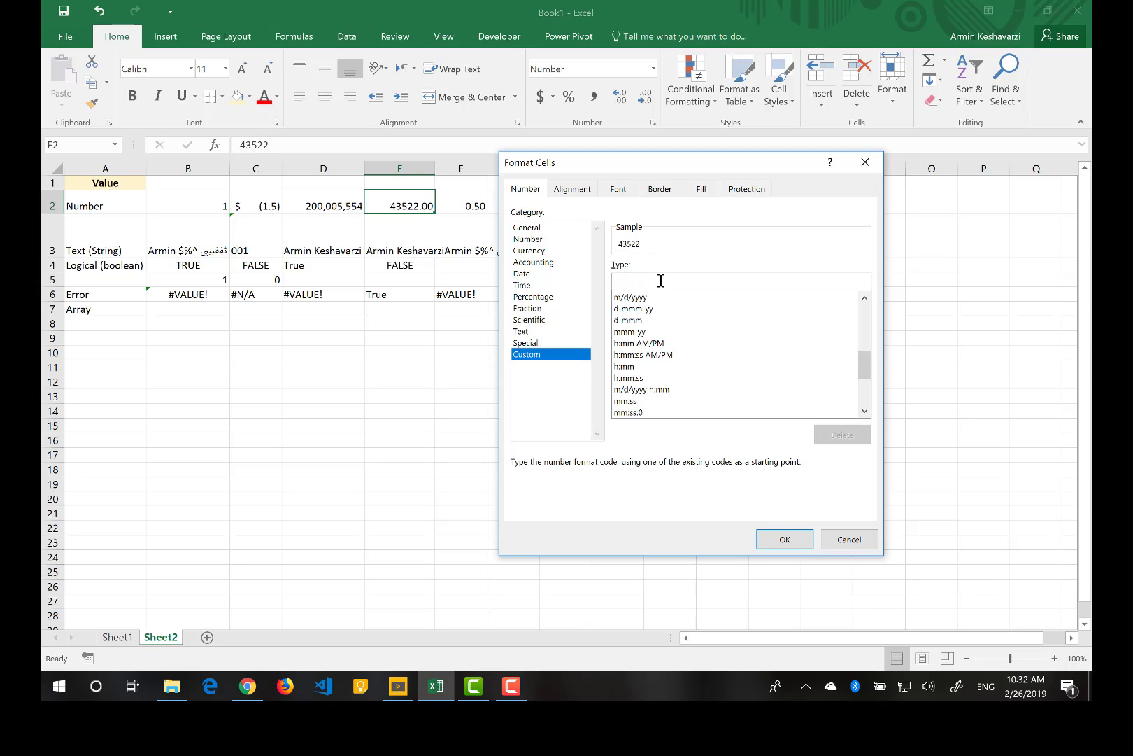
pyautogui.write('yyy')
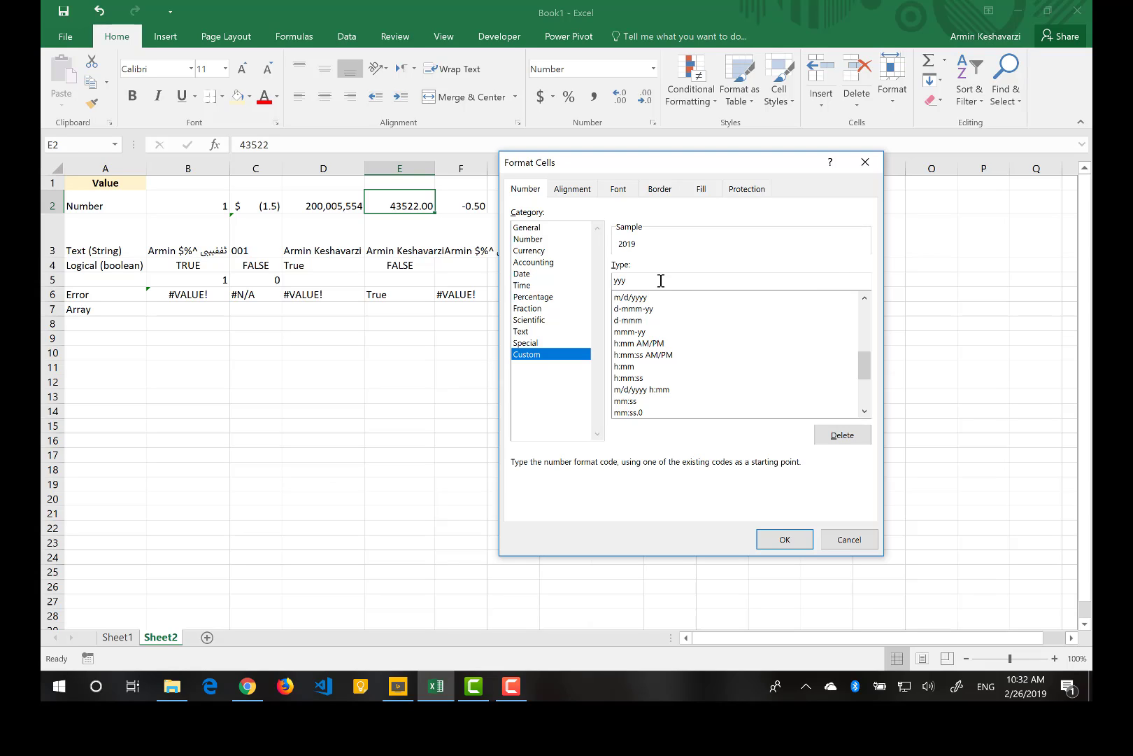
pyautogui.write('y/mm/dd hh:mm:ss')
pyautogui.click(772, 542)
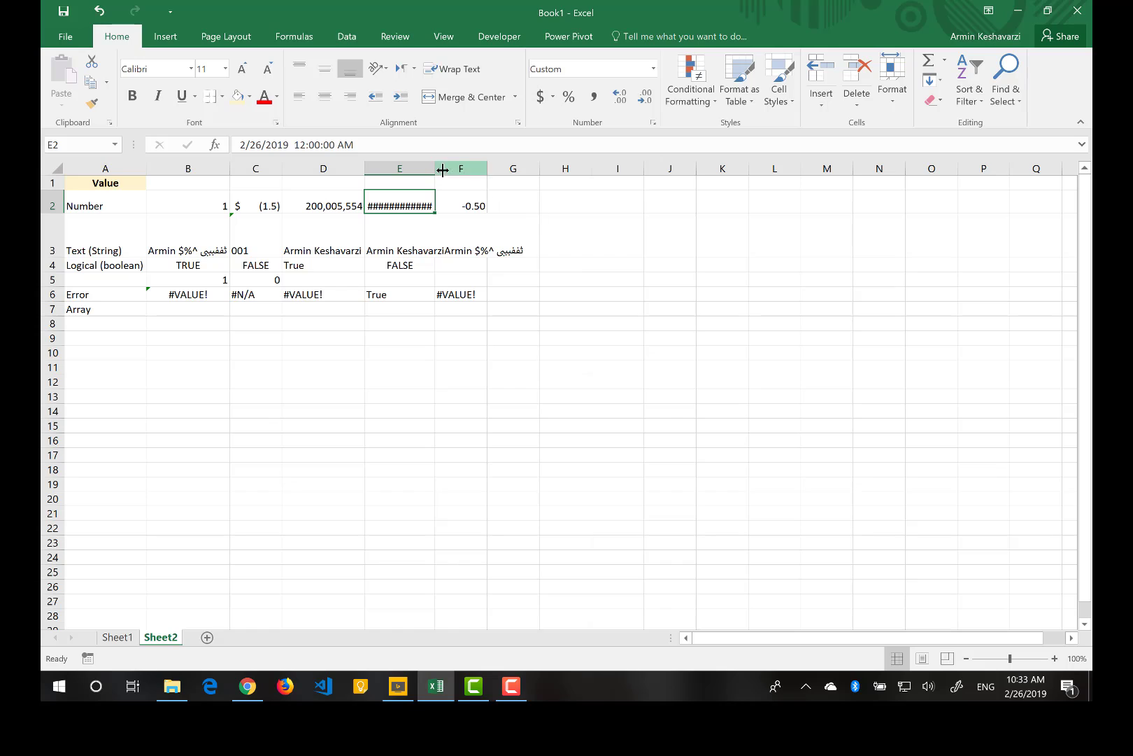
pyautogui.doubleClick(437, 169)
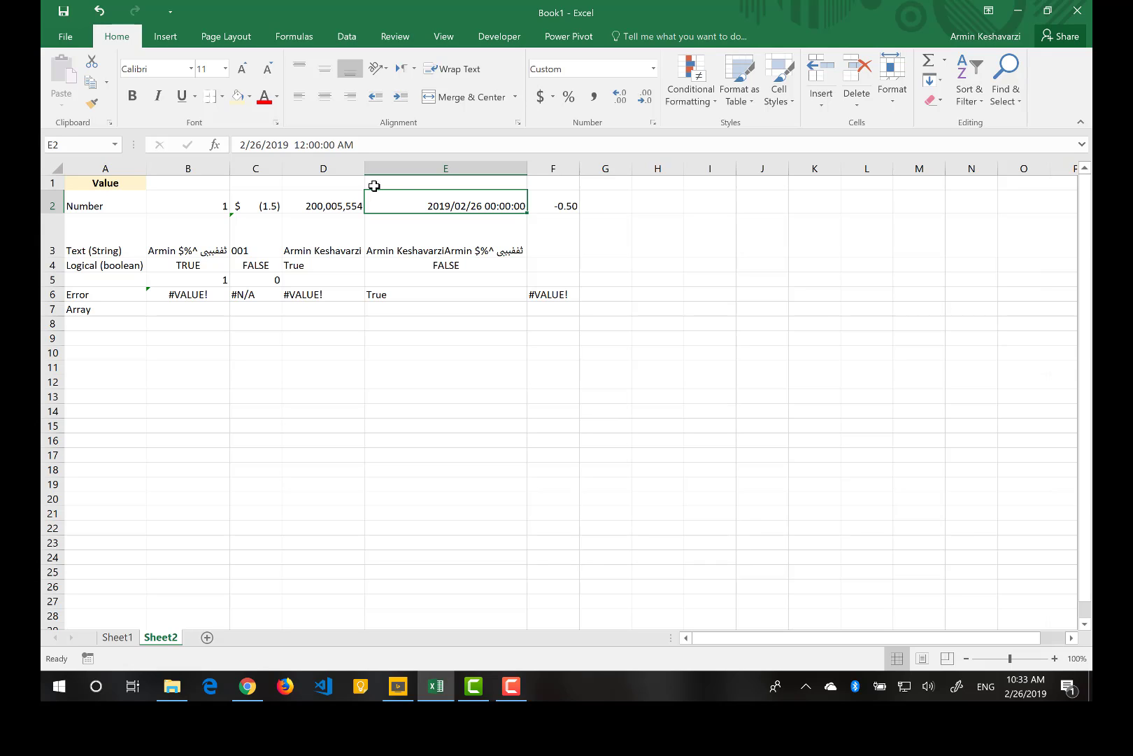
# Format cell E2 as a Date with the long weekday type "*Wednesday, March 14, 2012"
pyautogui.click(654, 123)
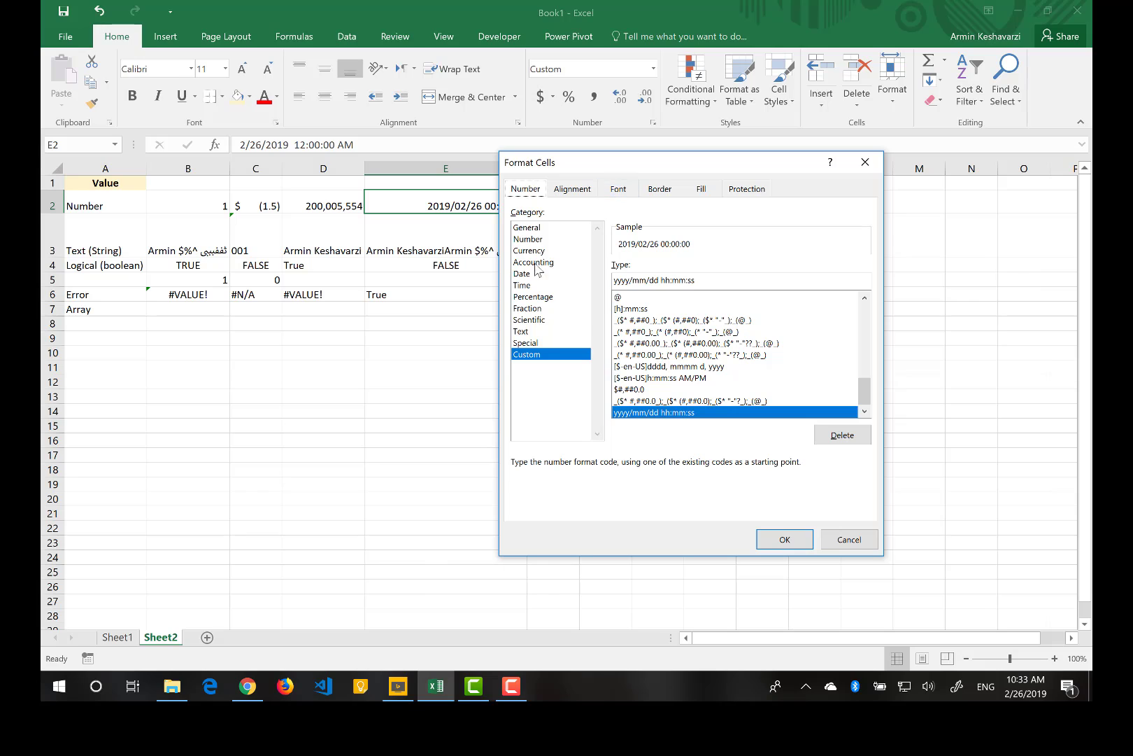
pyautogui.click(536, 274)
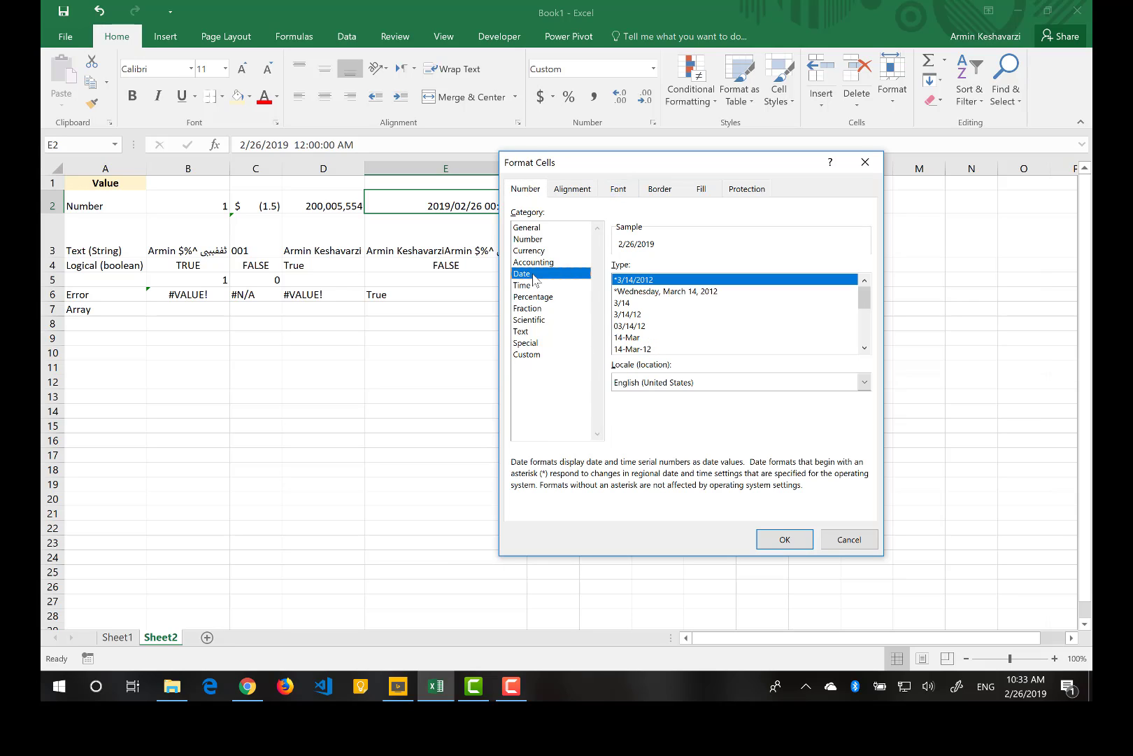
pyautogui.click(658, 292)
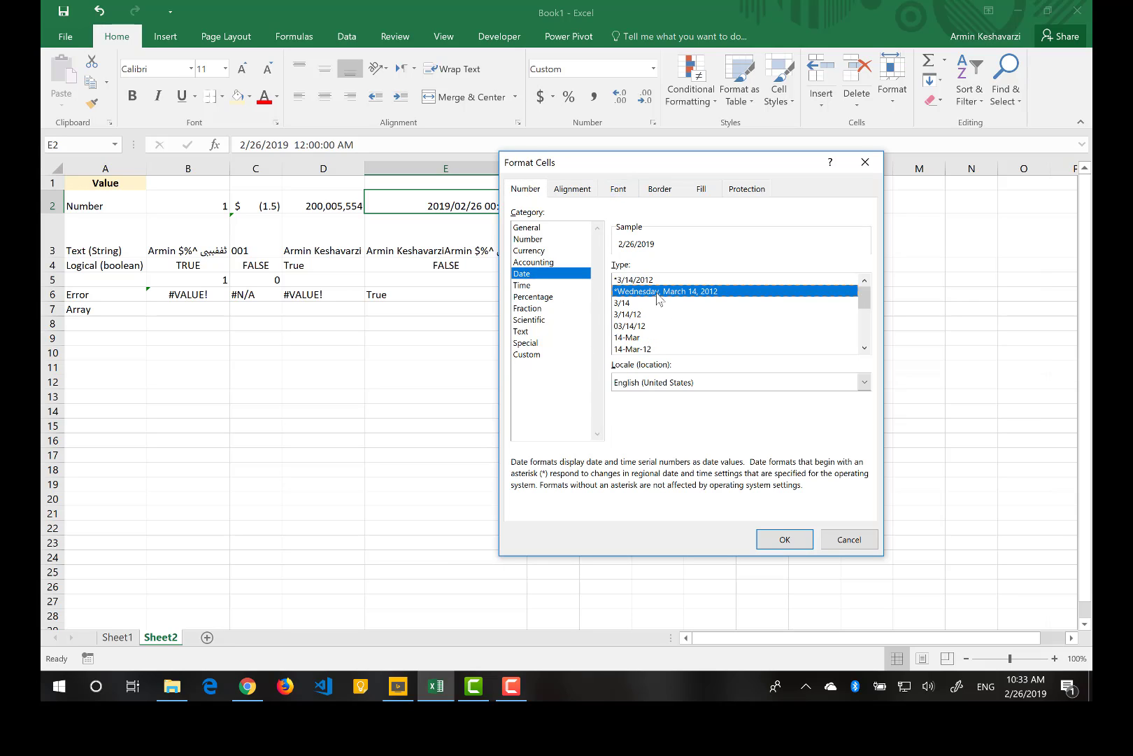
pyautogui.click(787, 538)
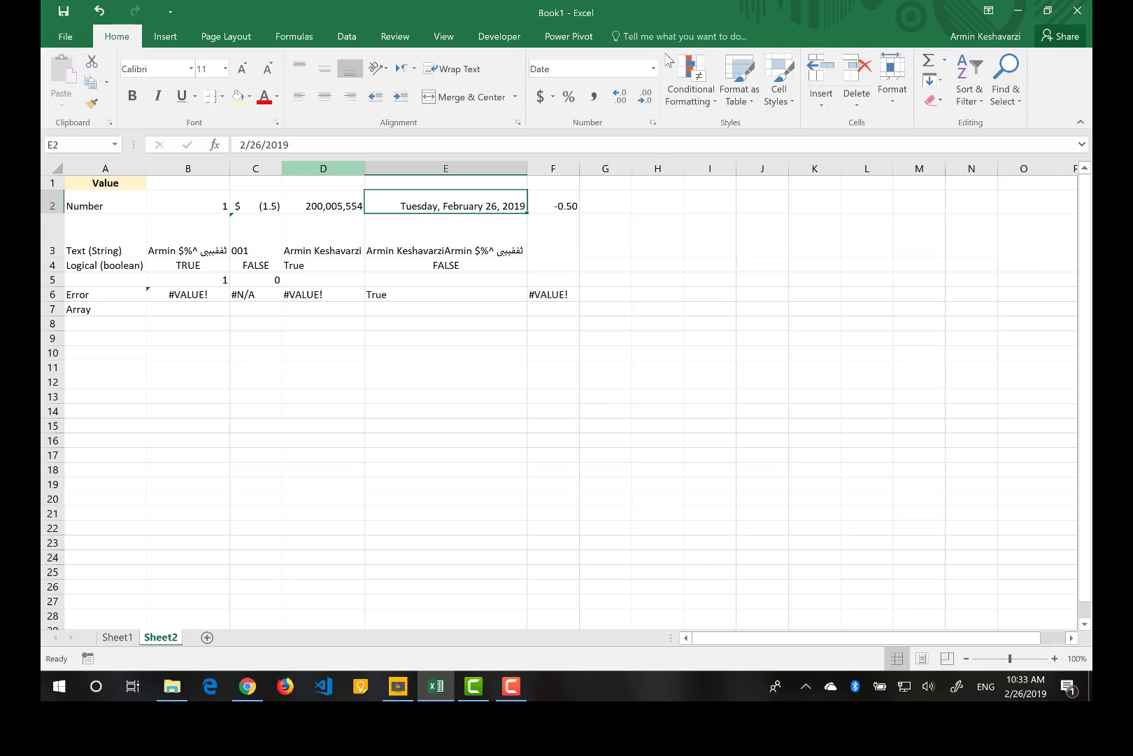
# Format cell E2 as Time with the 1:30 PM type, and return it to the Number format
pyautogui.click(654, 123)
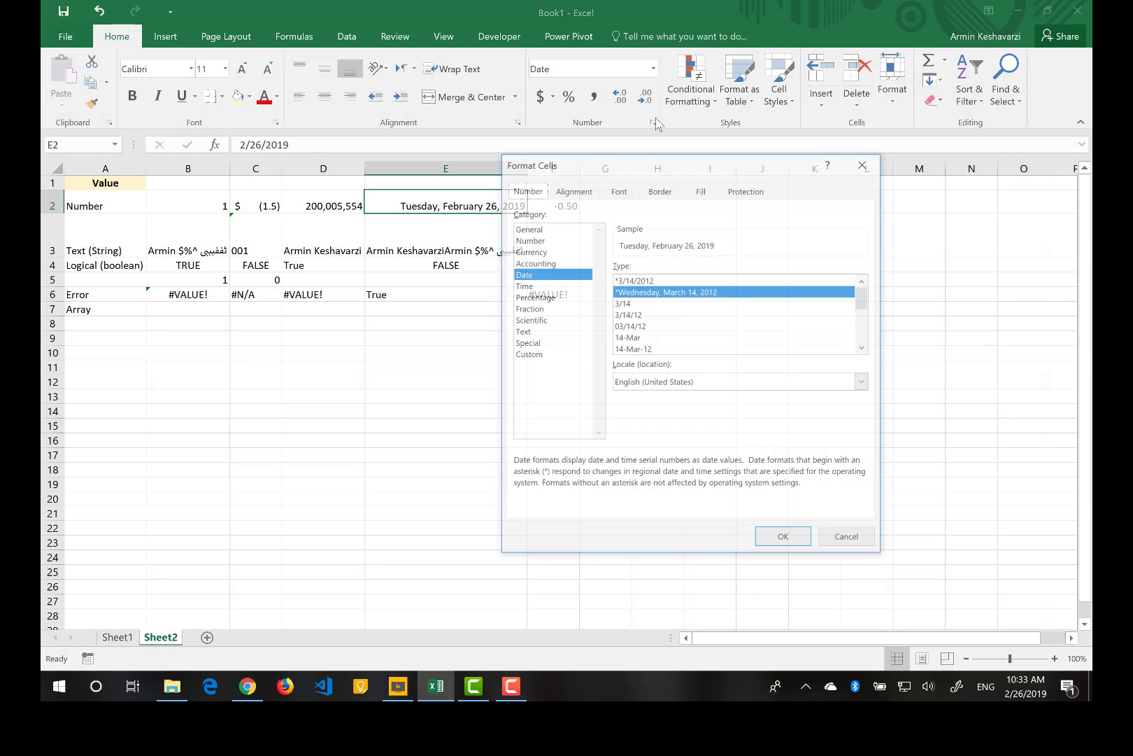
pyautogui.click(540, 286)
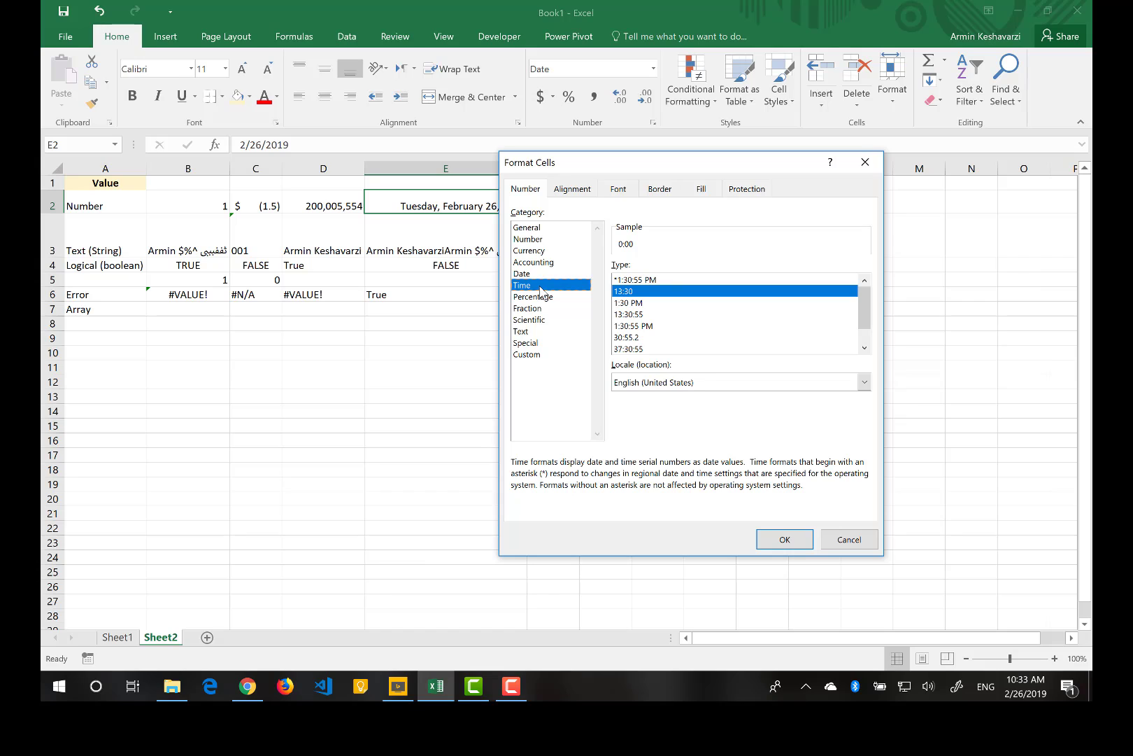
pyautogui.click(637, 302)
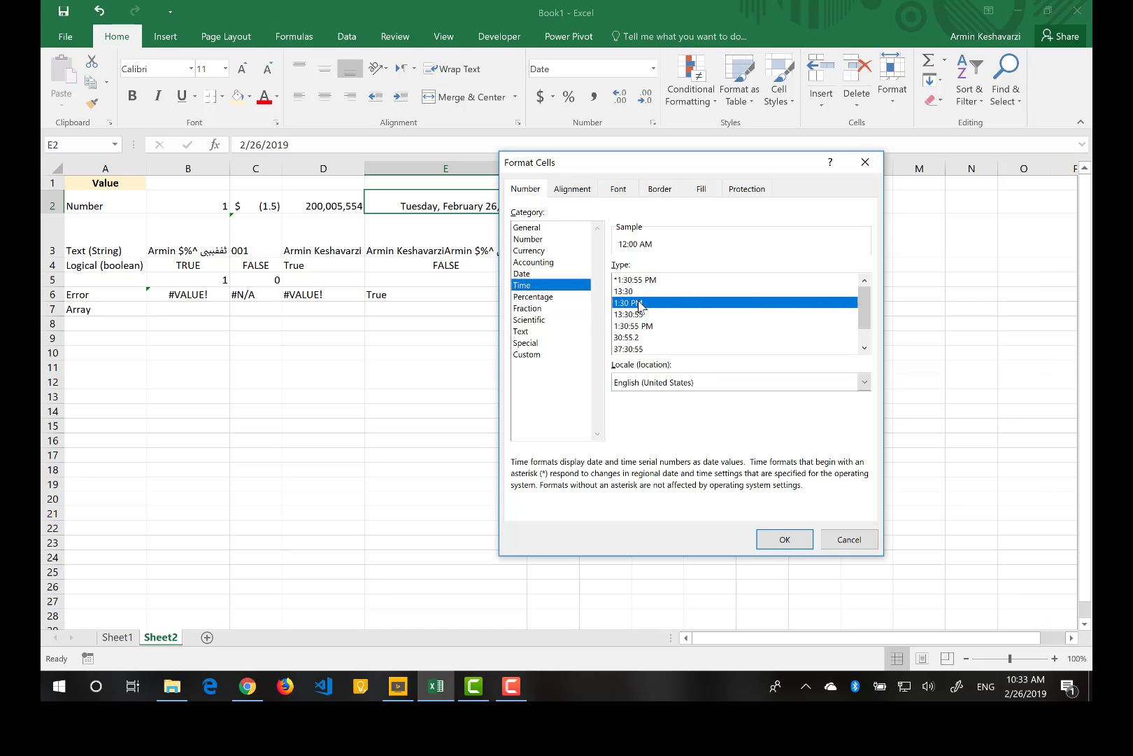
pyautogui.click(784, 542)
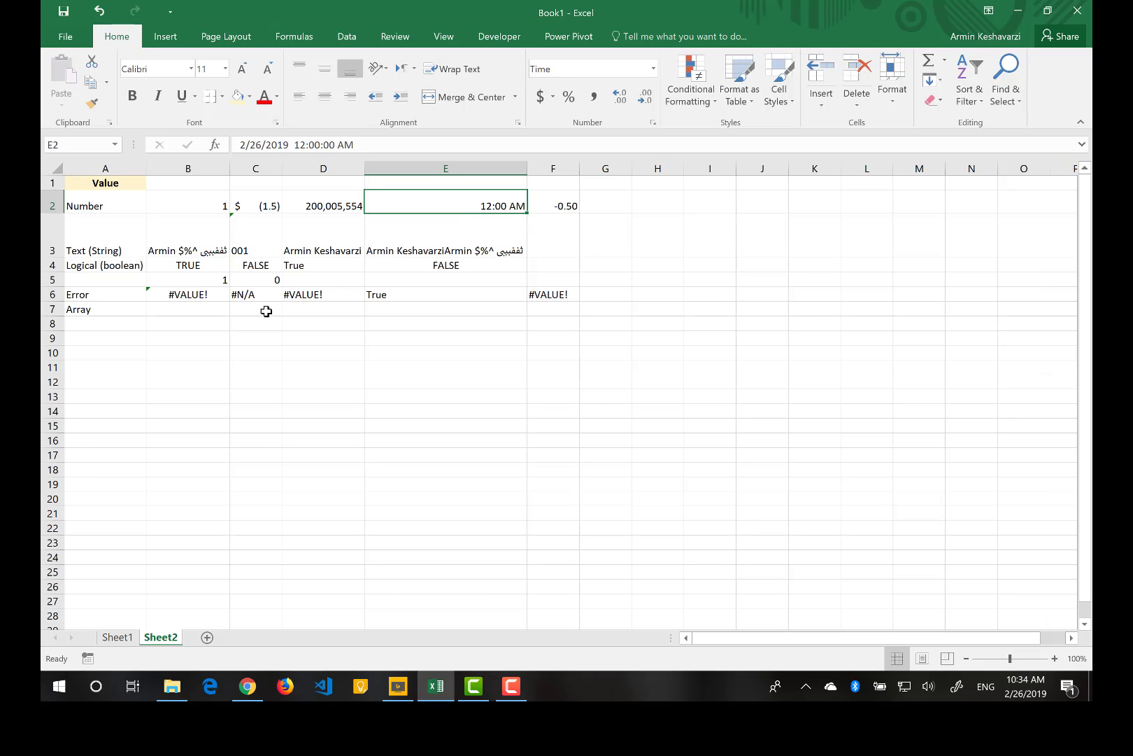
pyautogui.click(653, 68)
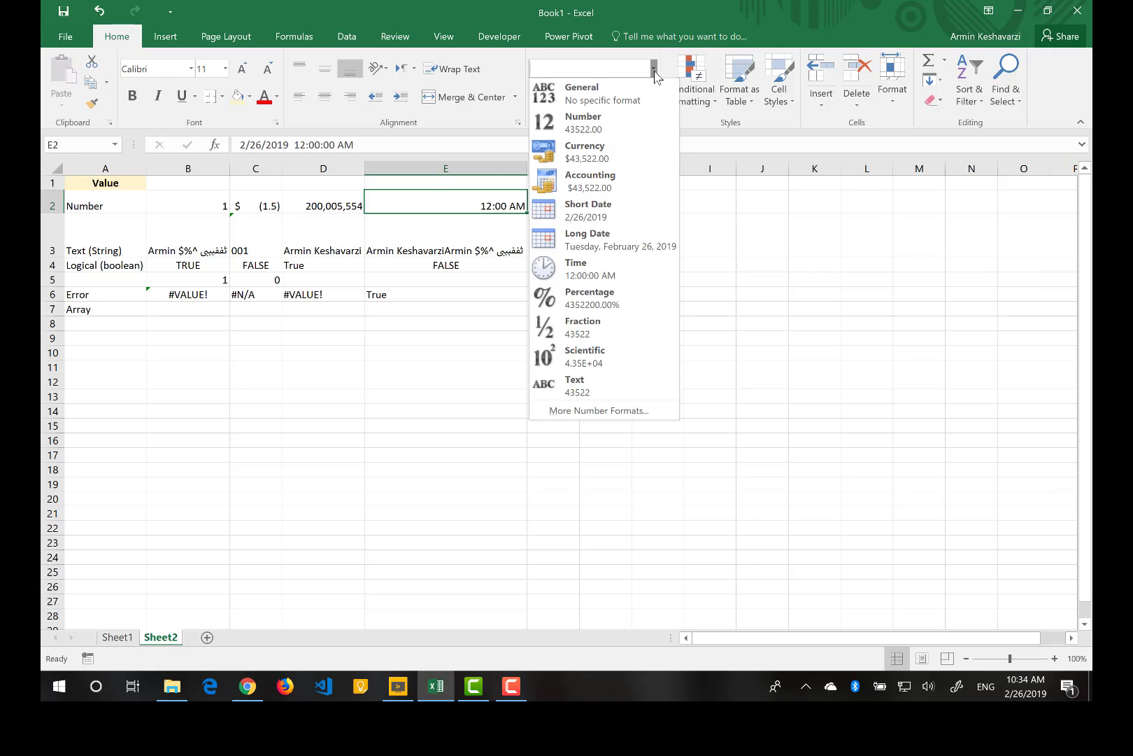
pyautogui.click(591, 129)
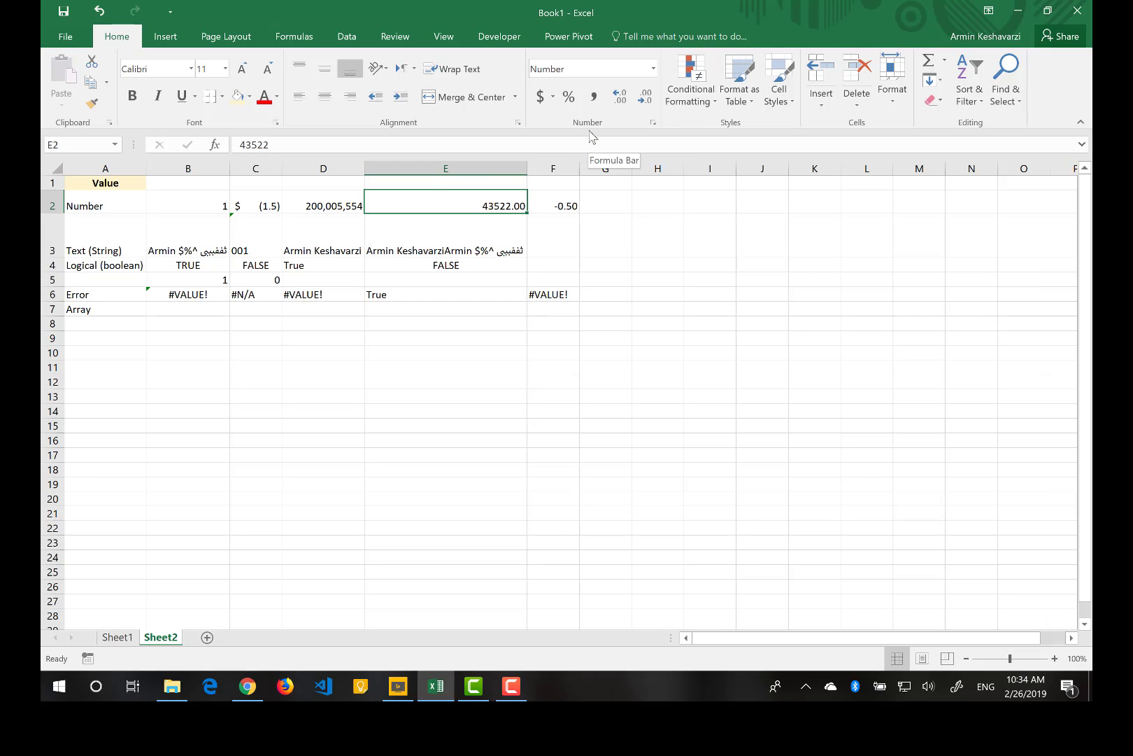
# Enter the date 2019/02/26 in cell E1
pyautogui.click(463, 184)
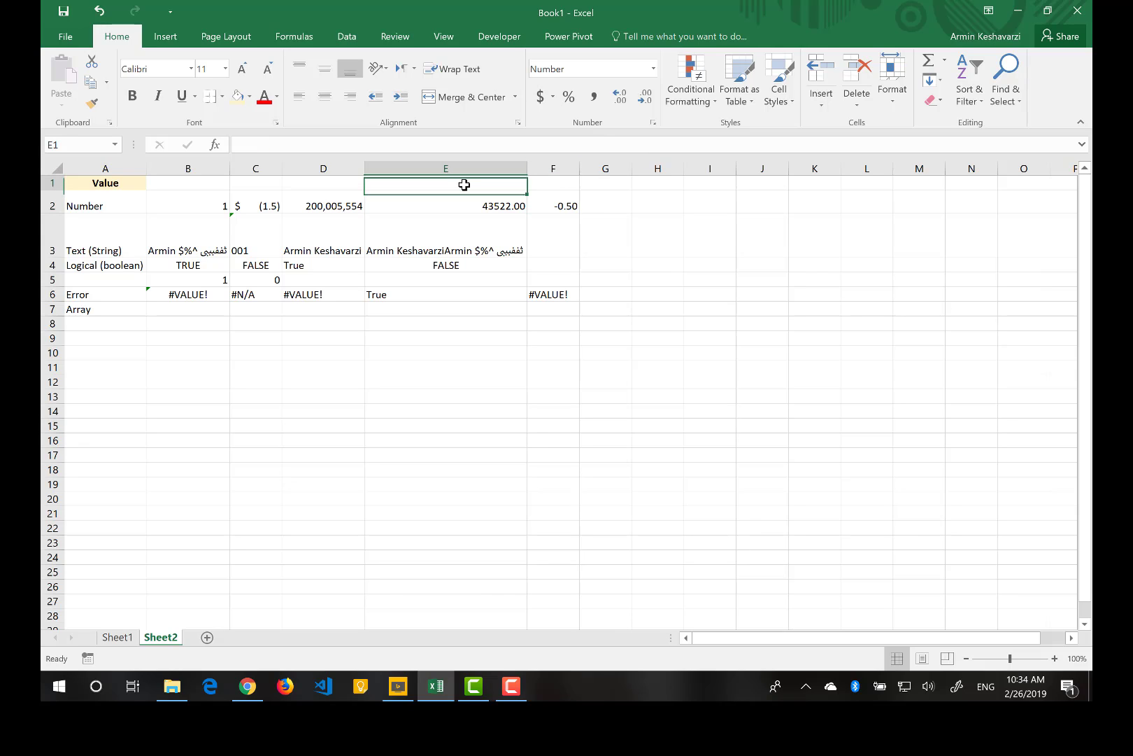
pyautogui.write('2019/')
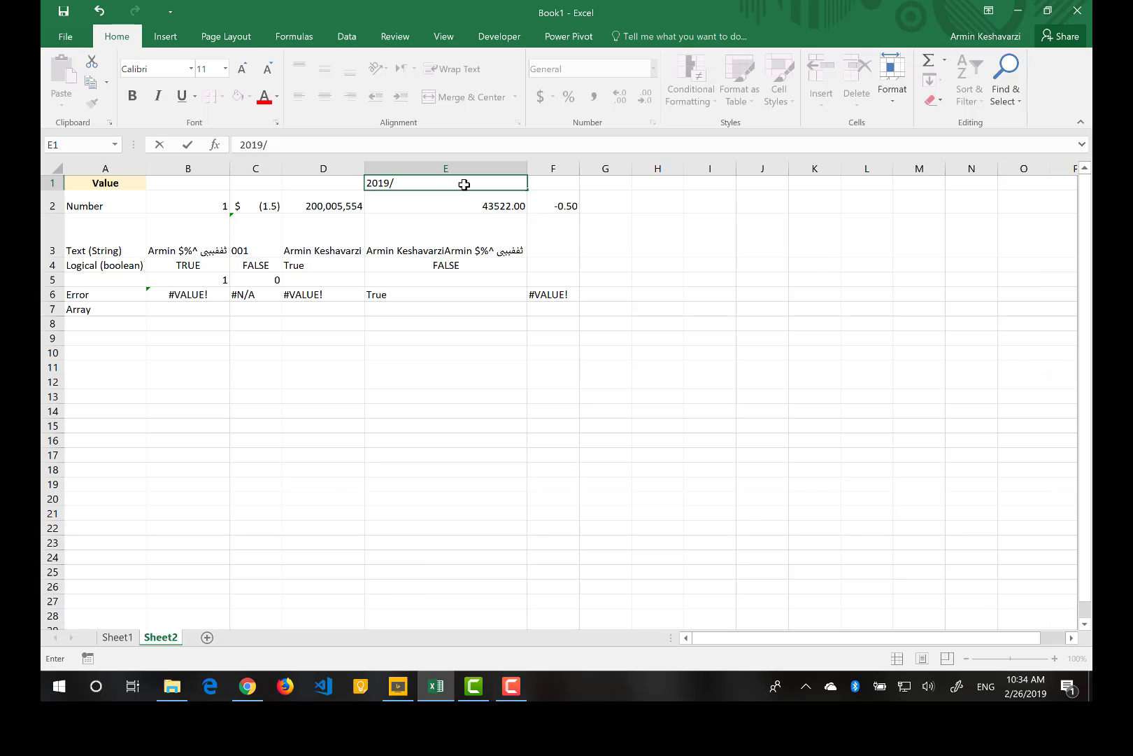
pyautogui.write('02/26')
pyautogui.press('Return')
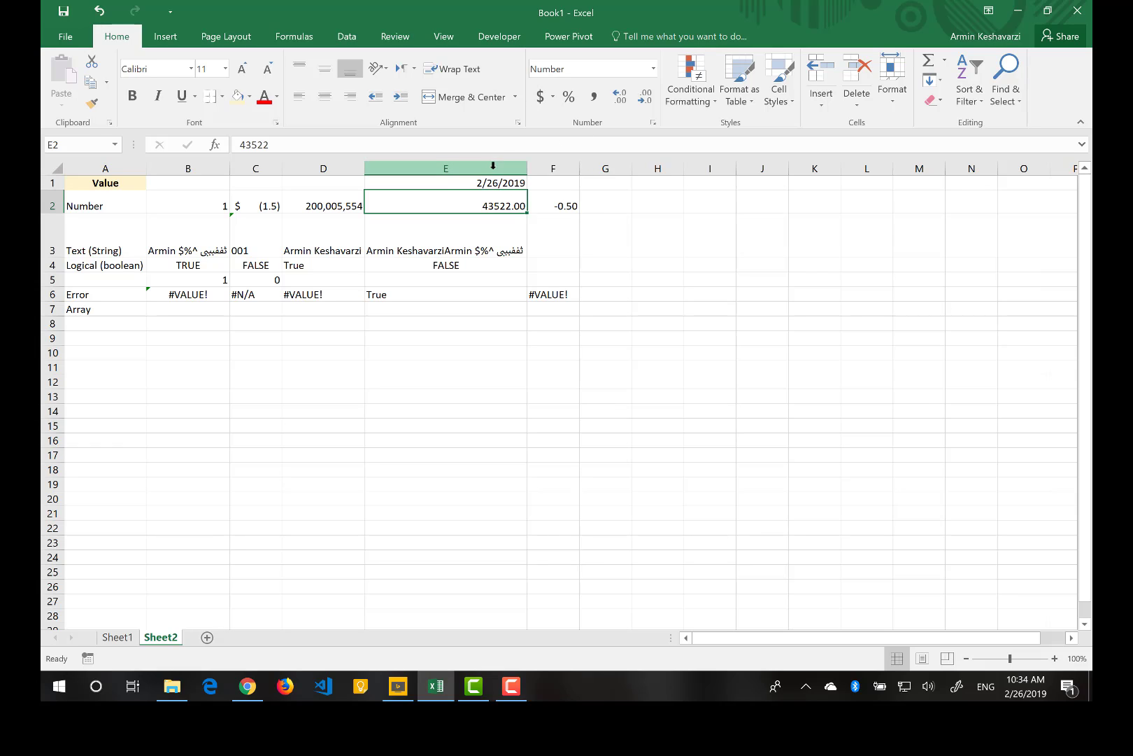
# Format the date in cell E1 as Number
pyautogui.click(495, 186)
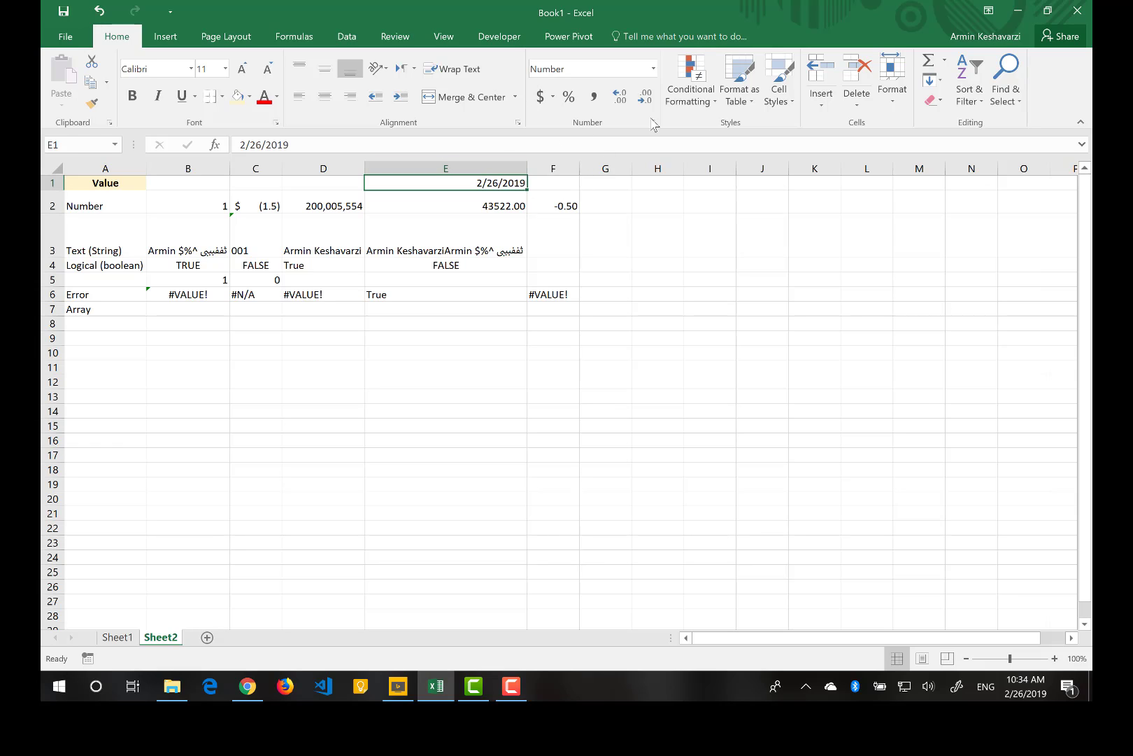
pyautogui.click(654, 68)
pyautogui.click(594, 119)
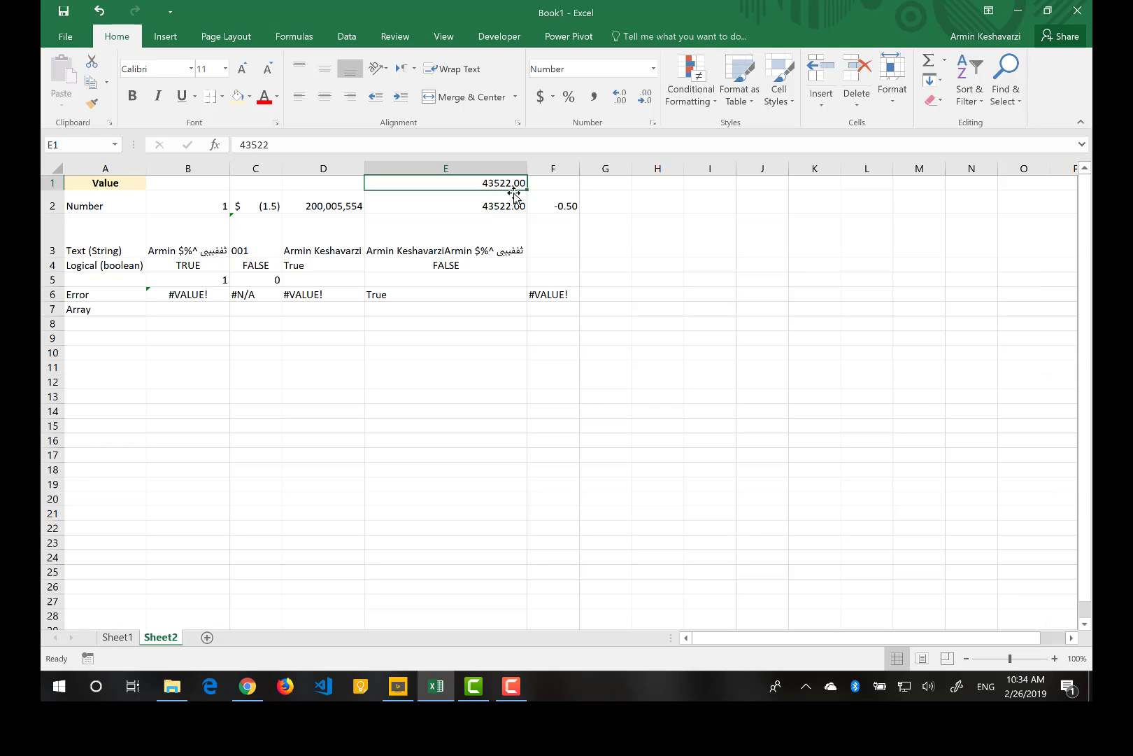
pyautogui.click(956, 687)
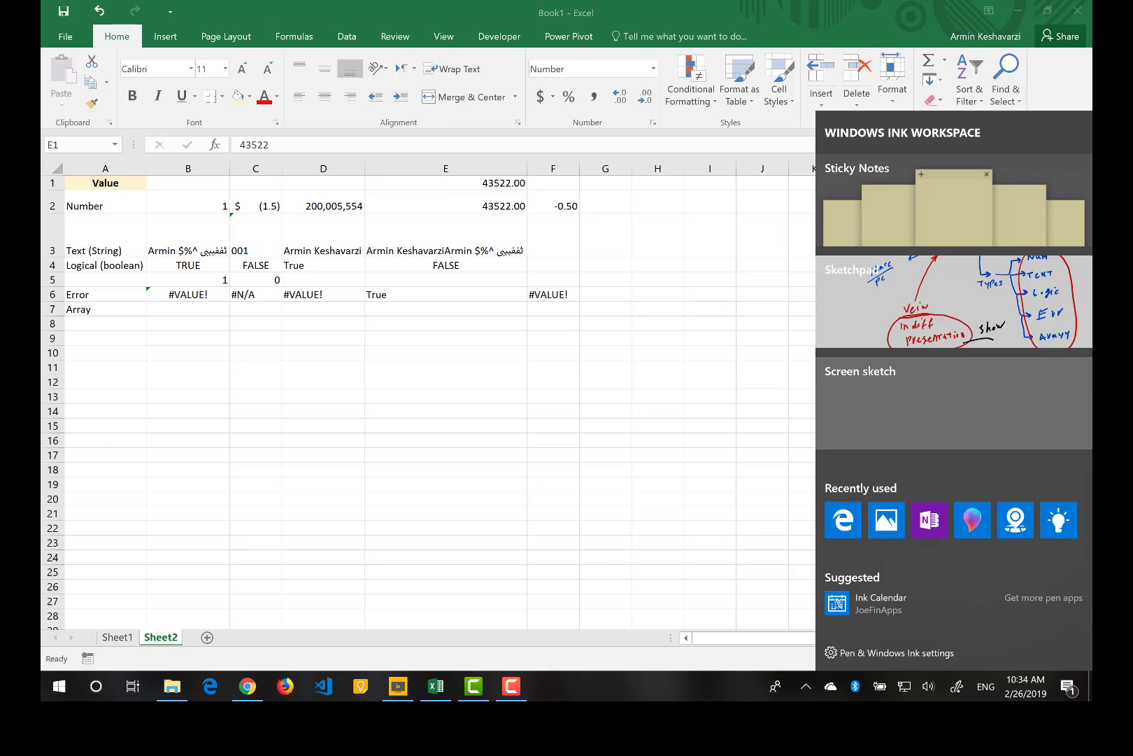
pyautogui.press('Escape')
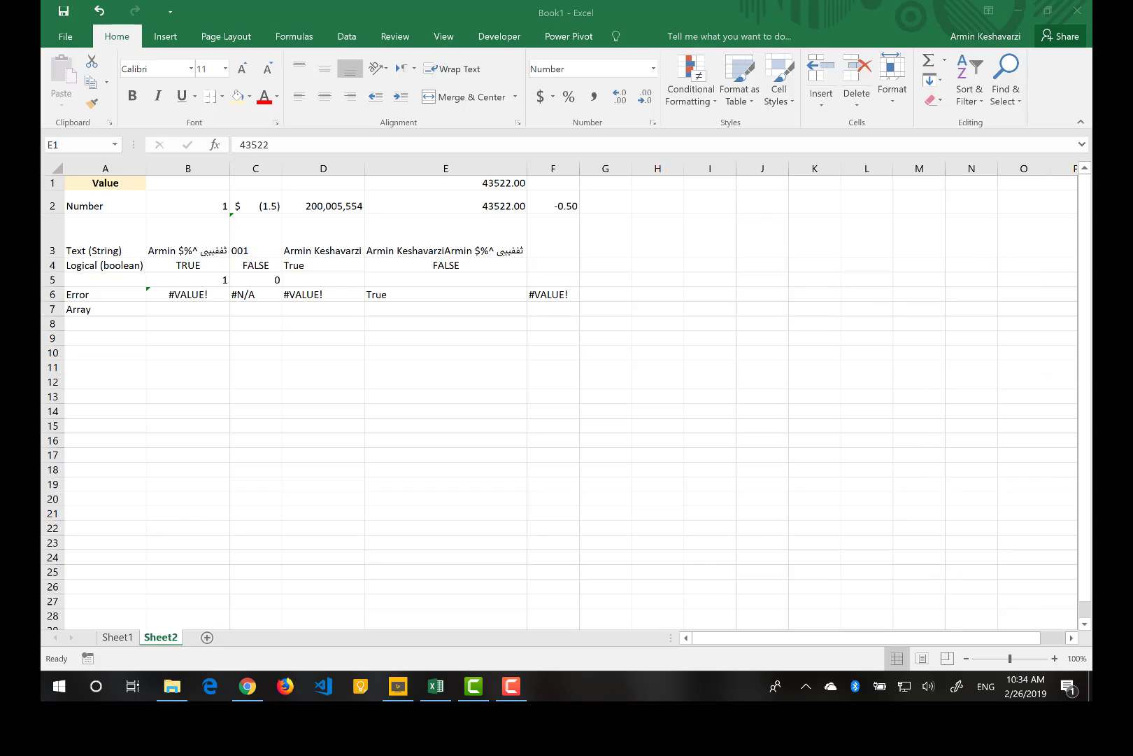
# Enter the value 0 in cell G1
pyautogui.click(614, 178)
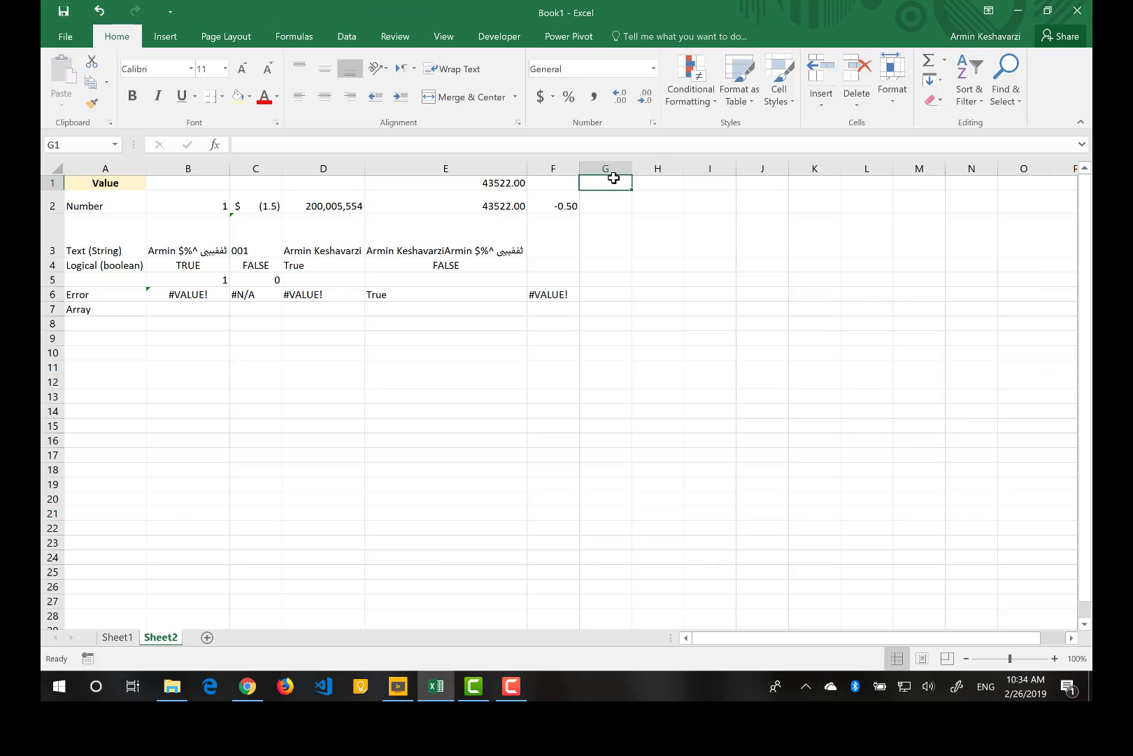
pyautogui.write('0')
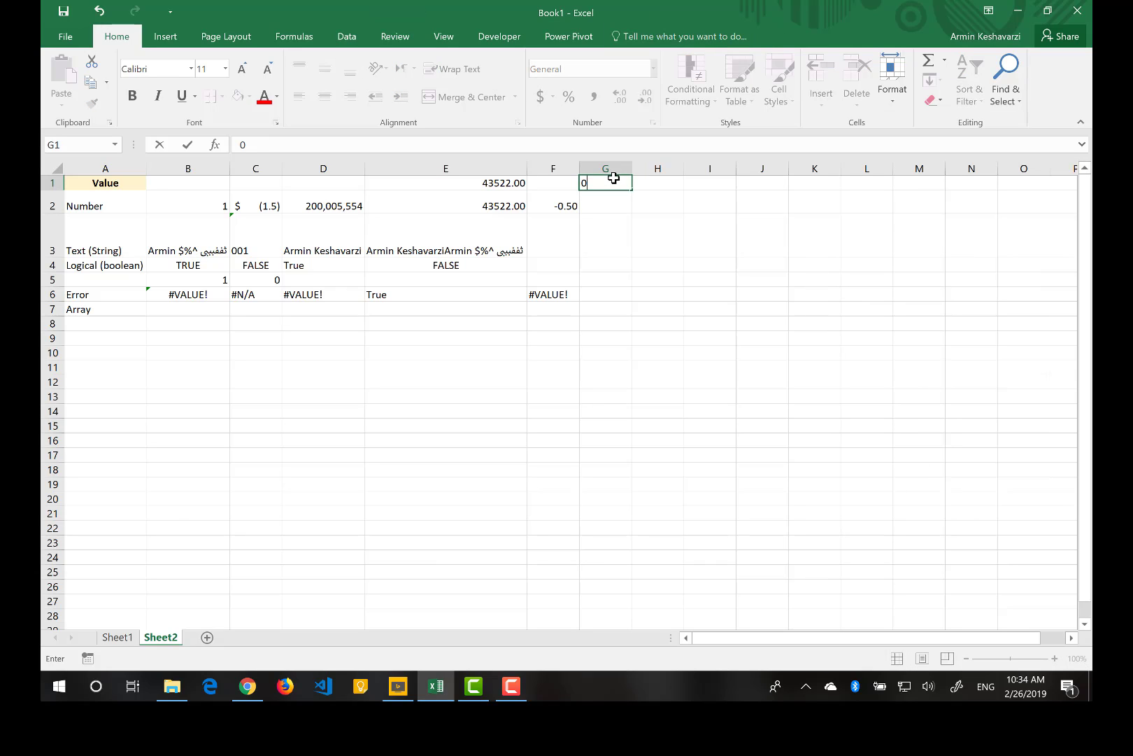
pyautogui.press('Return')
# Apply the custom number format yyyy/mm/dd to cell G1
pyautogui.click(614, 178)
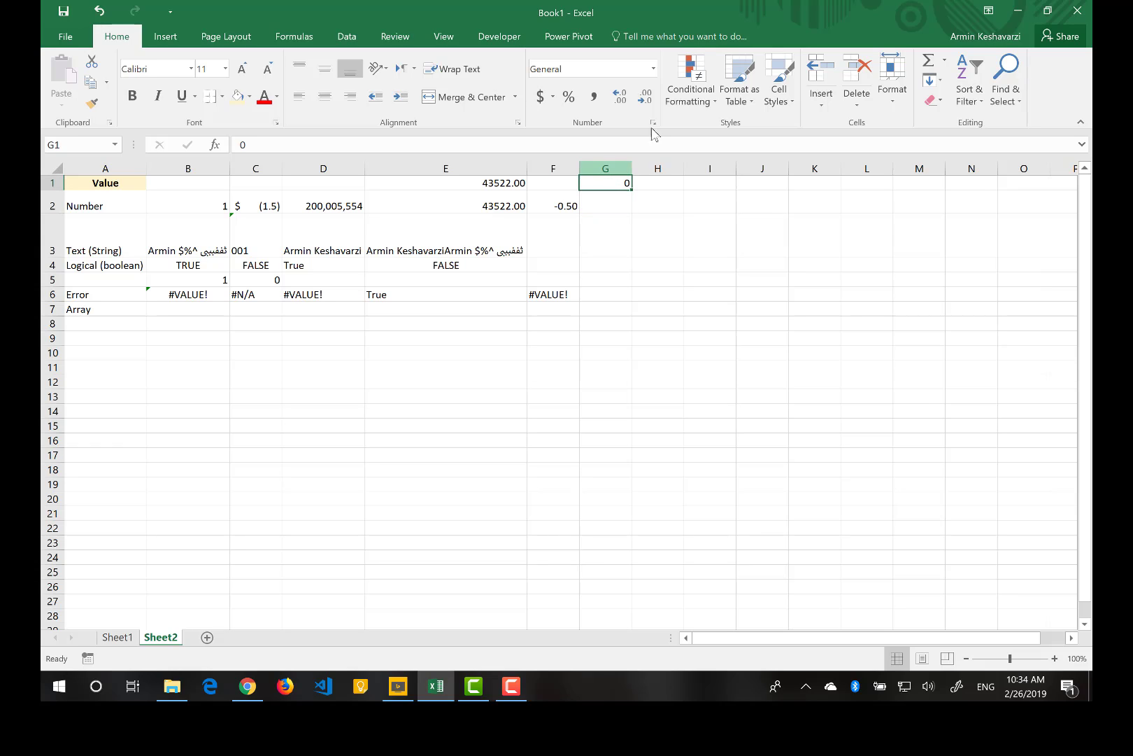
pyautogui.click(654, 68)
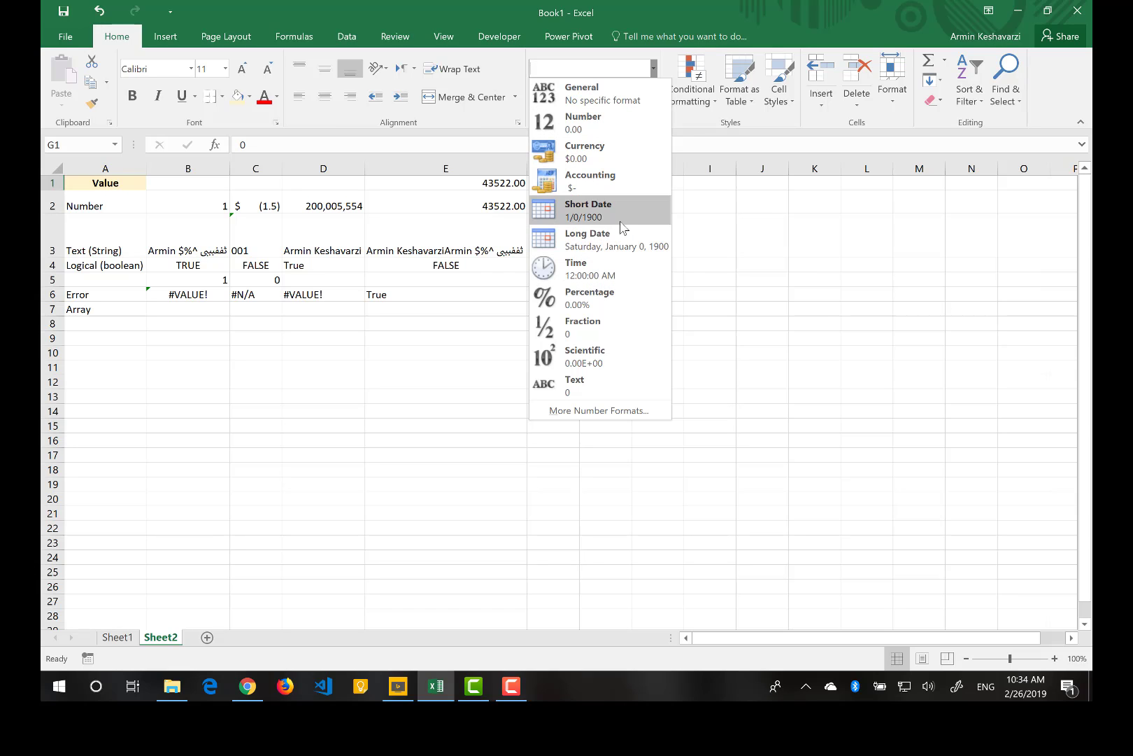
pyautogui.click(571, 413)
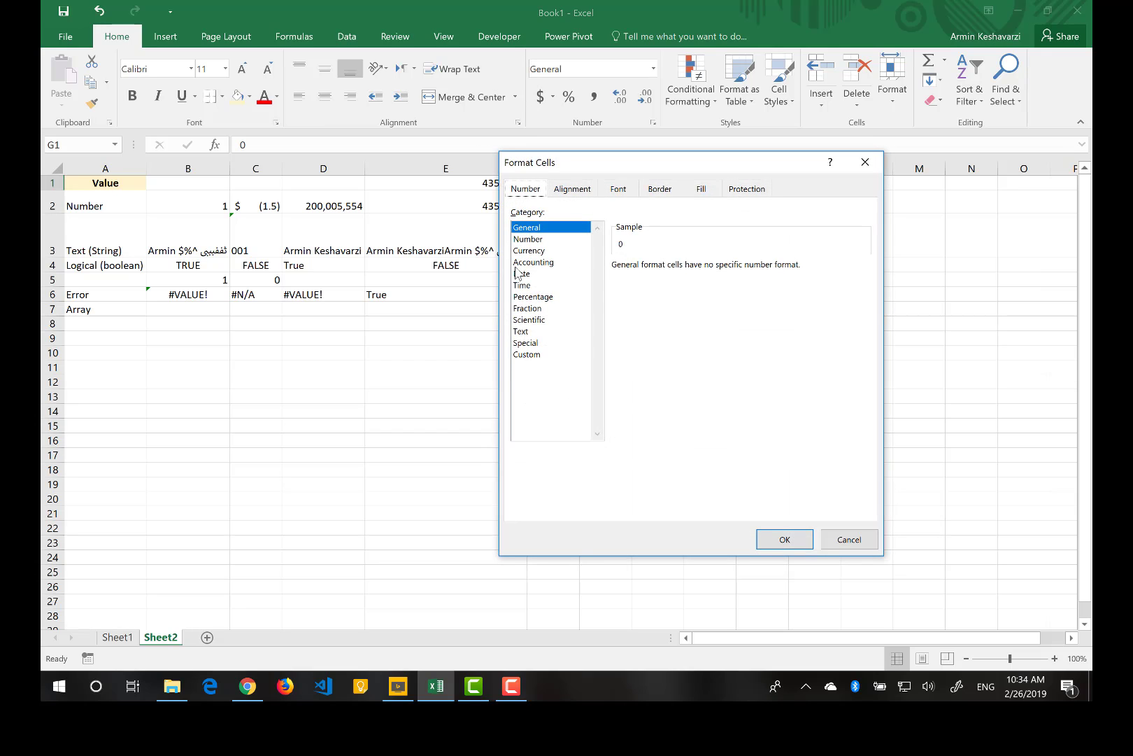
pyautogui.click(521, 274)
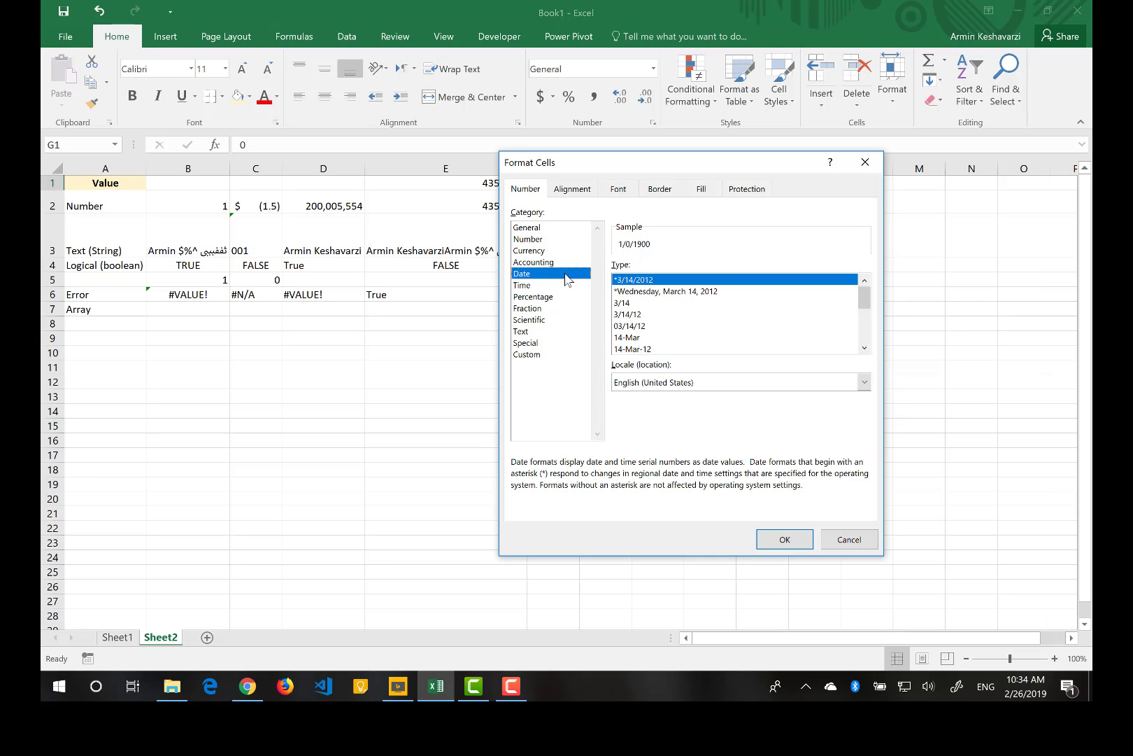
pyautogui.click(538, 357)
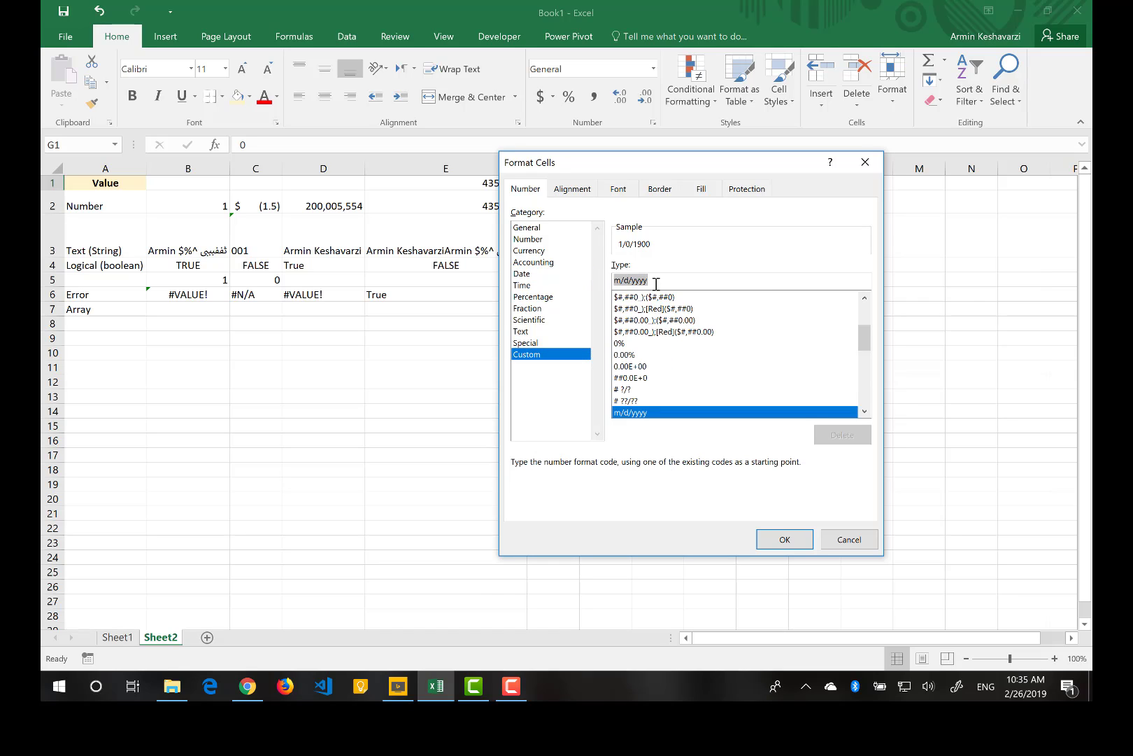
pyautogui.write('yyyy')
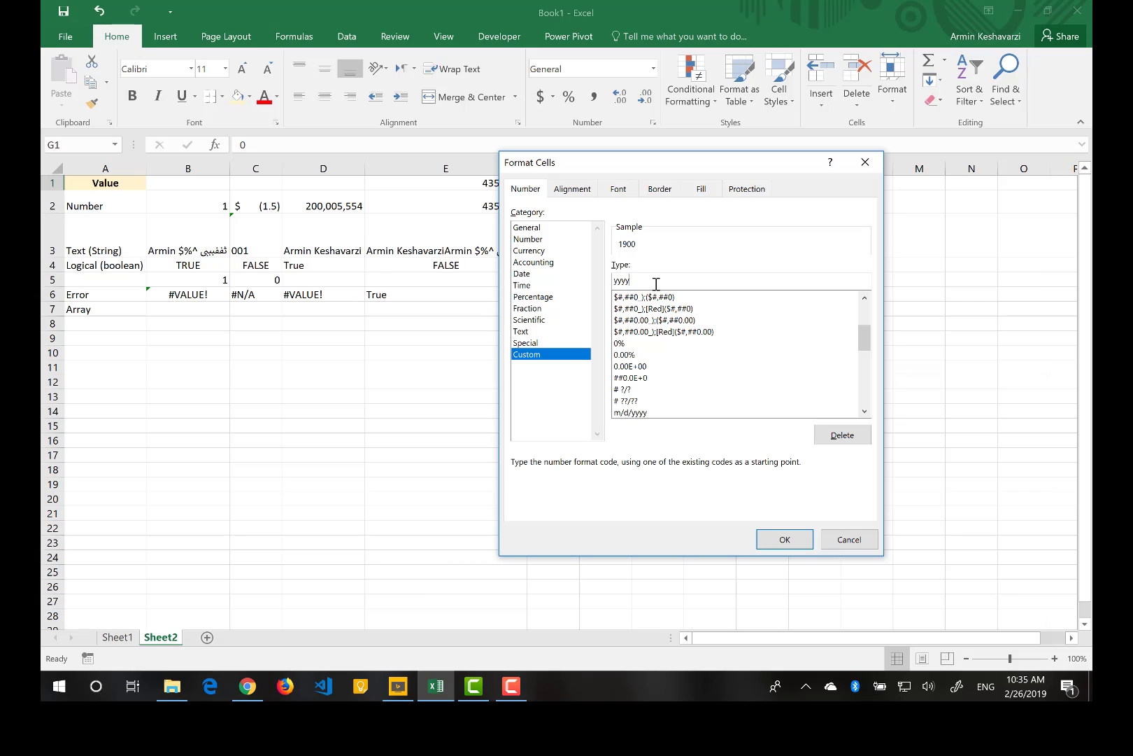
pyautogui.write('/mm/dd')
pyautogui.click(784, 540)
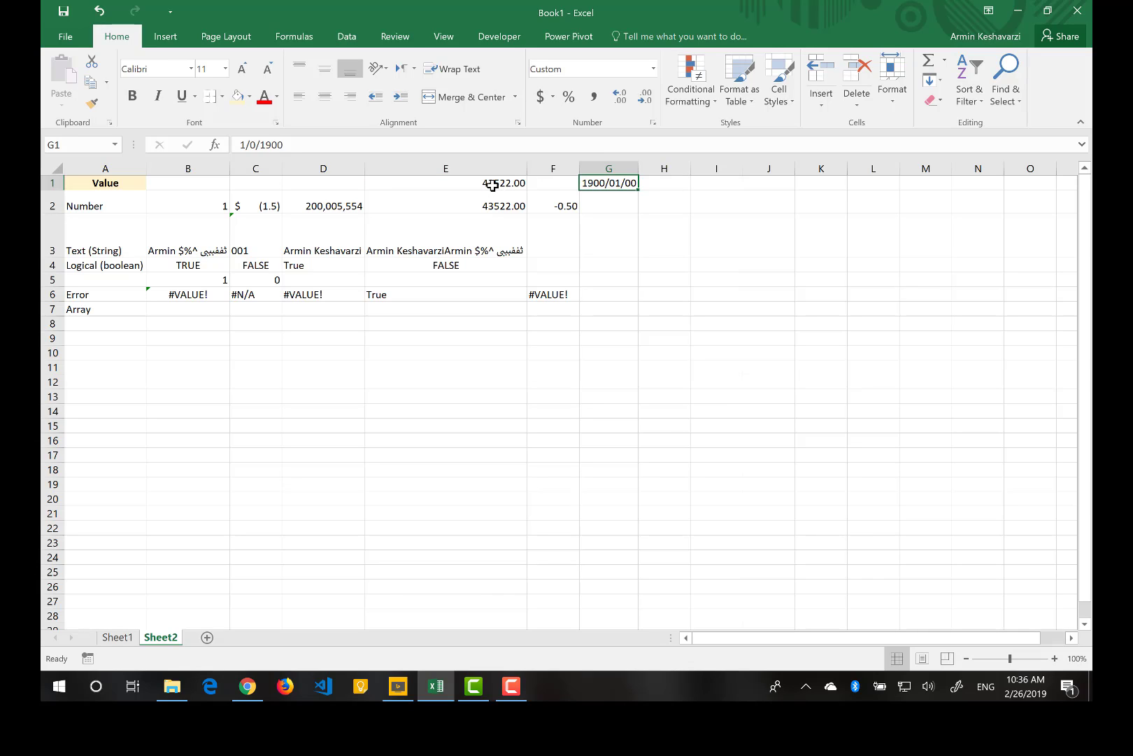
# Format cell E1 as a Date with the default short date type
pyautogui.click(492, 185)
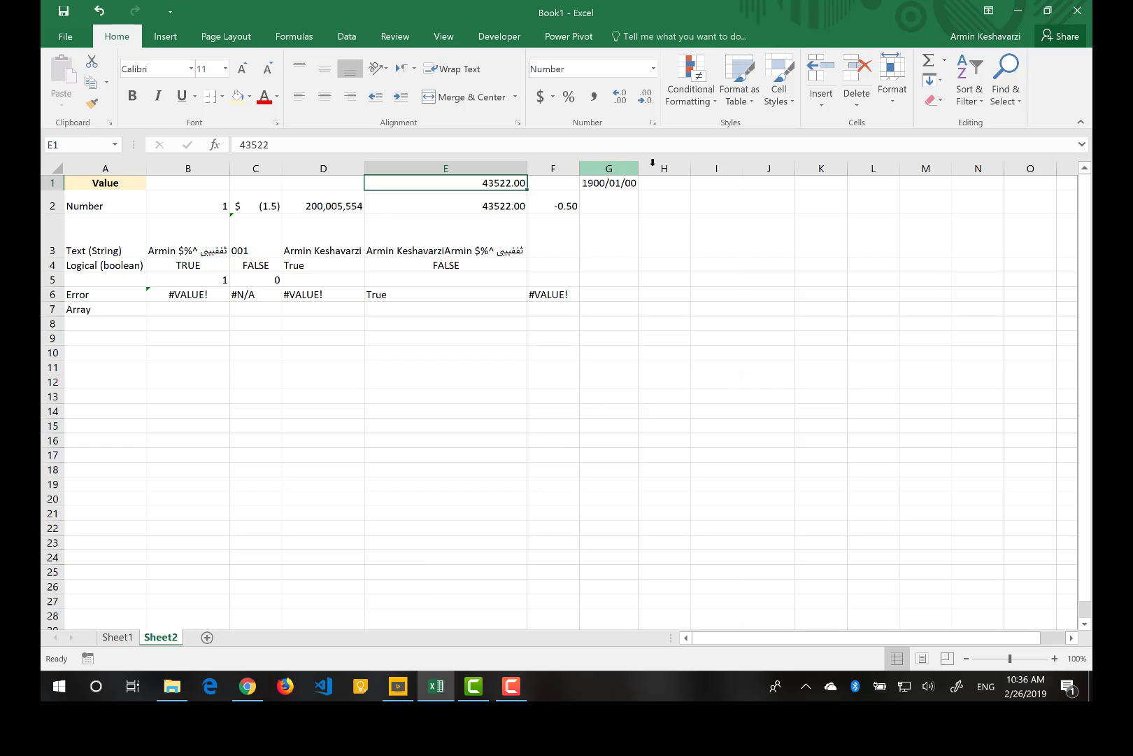
pyautogui.click(653, 68)
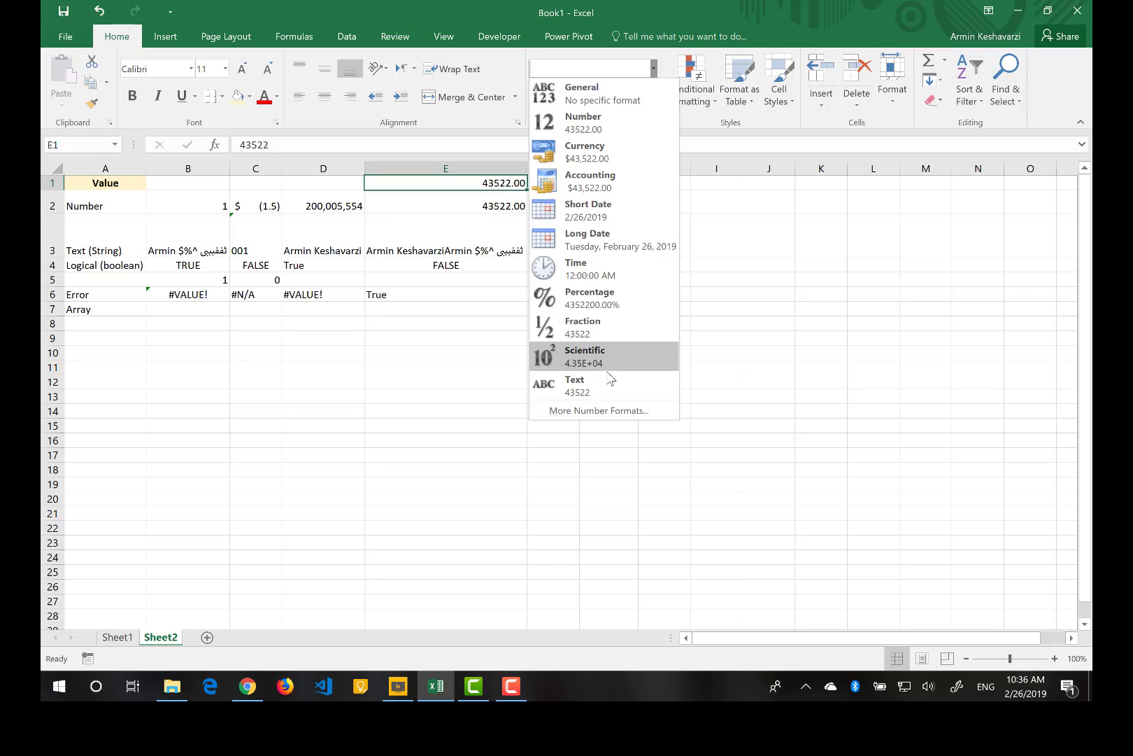
pyautogui.click(606, 413)
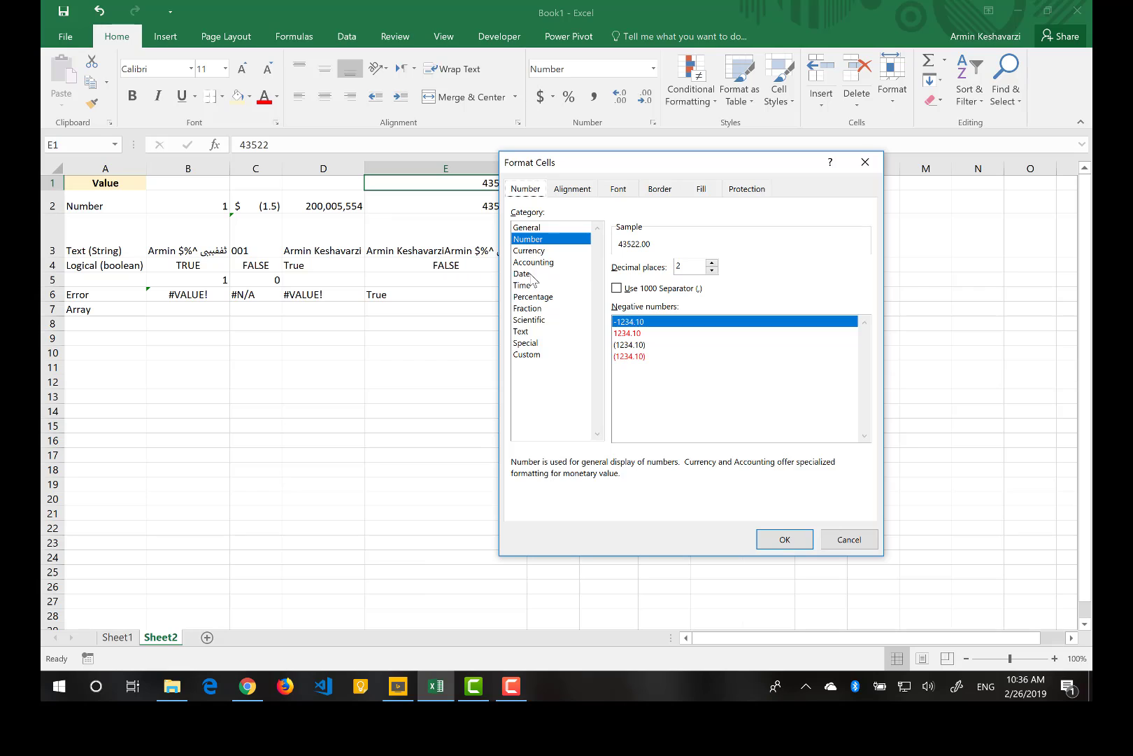
pyautogui.click(529, 275)
pyautogui.click(777, 541)
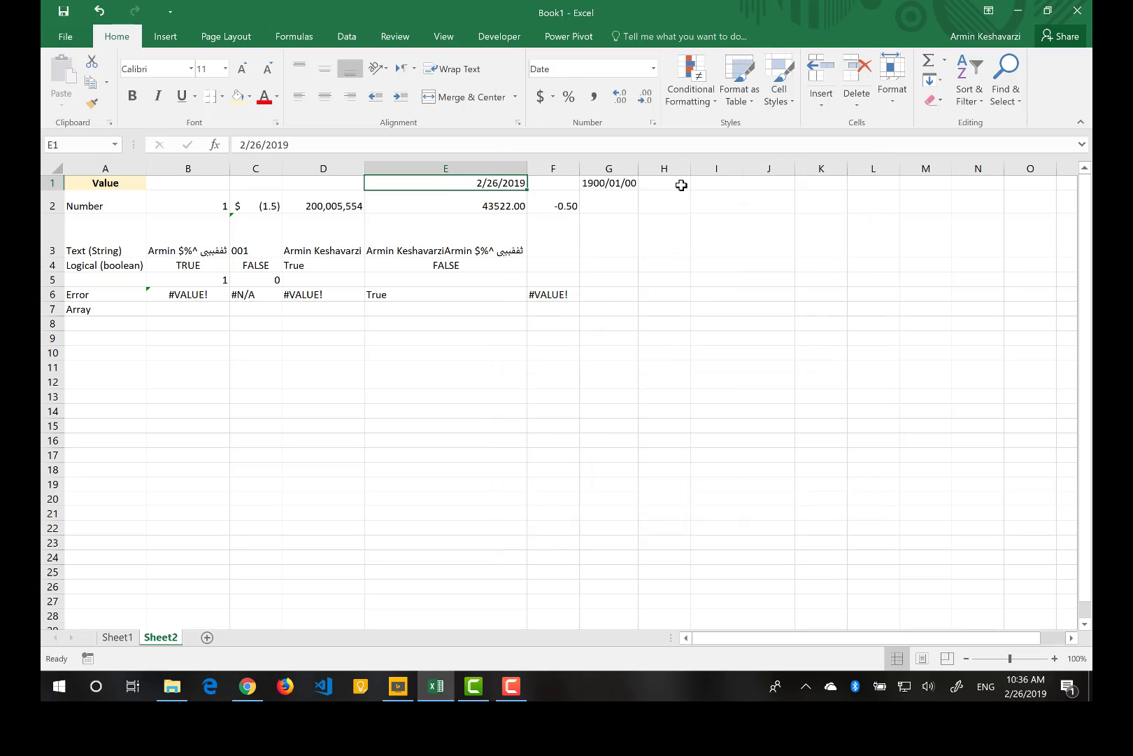
# Calculate the difference between the two dates in cell H1 with the formula =E1-G1, and check the formula and the start date
pyautogui.click(680, 184)
pyautogui.write('=')
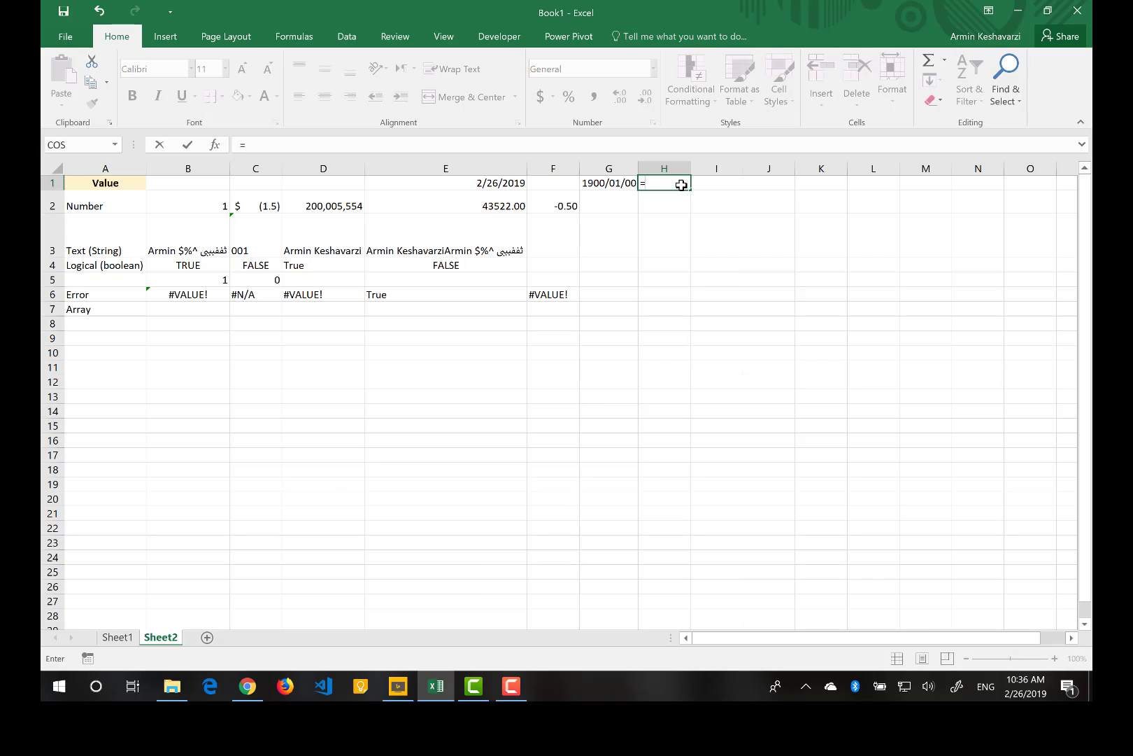
pyautogui.click(494, 183)
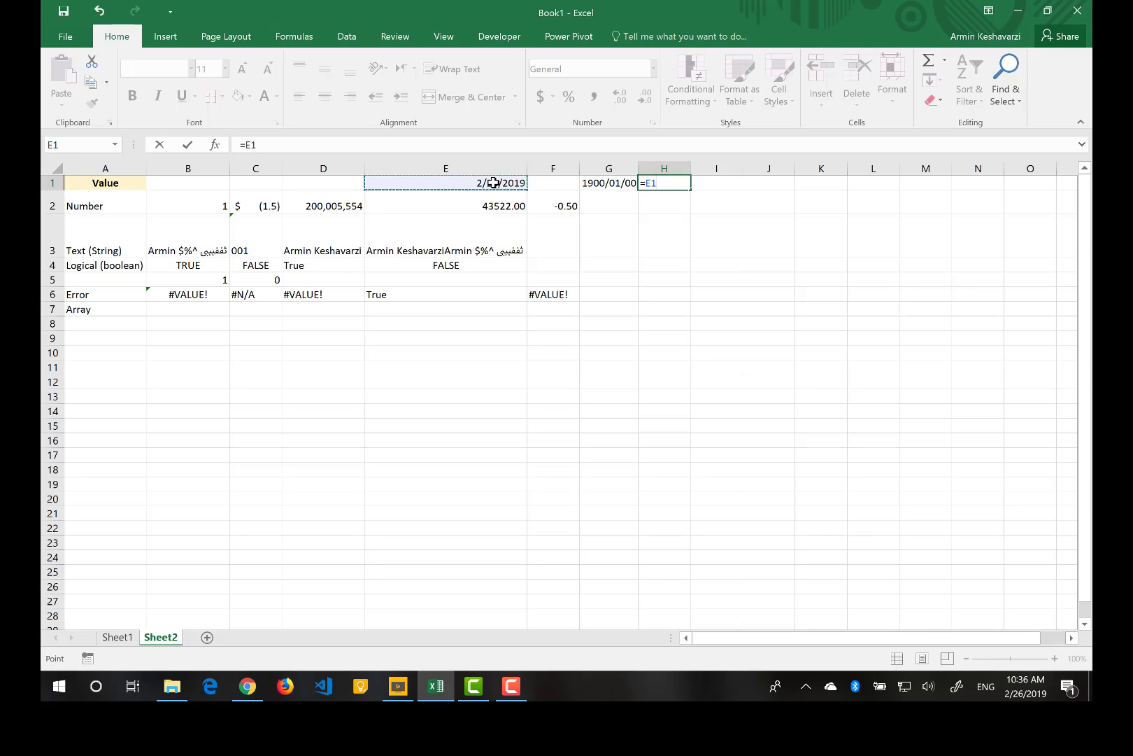
pyautogui.write('-')
pyautogui.click(609, 183)
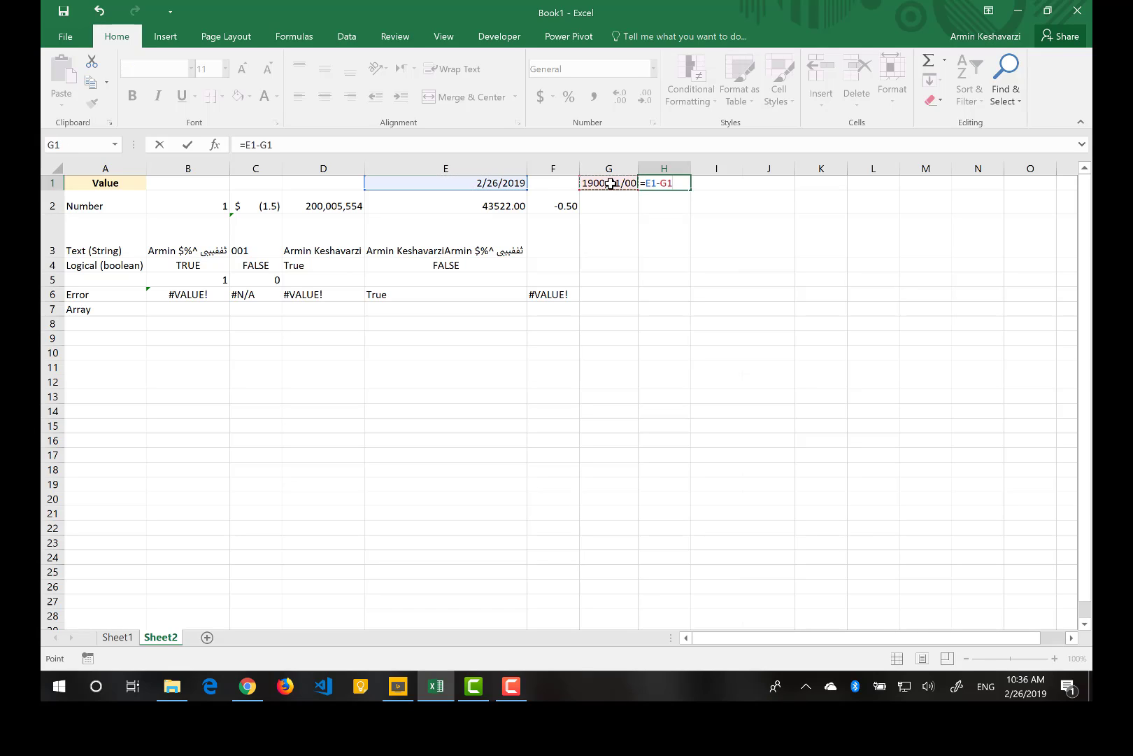
pyautogui.hotkey('ctrl', 'Return')
pyautogui.press('Return')
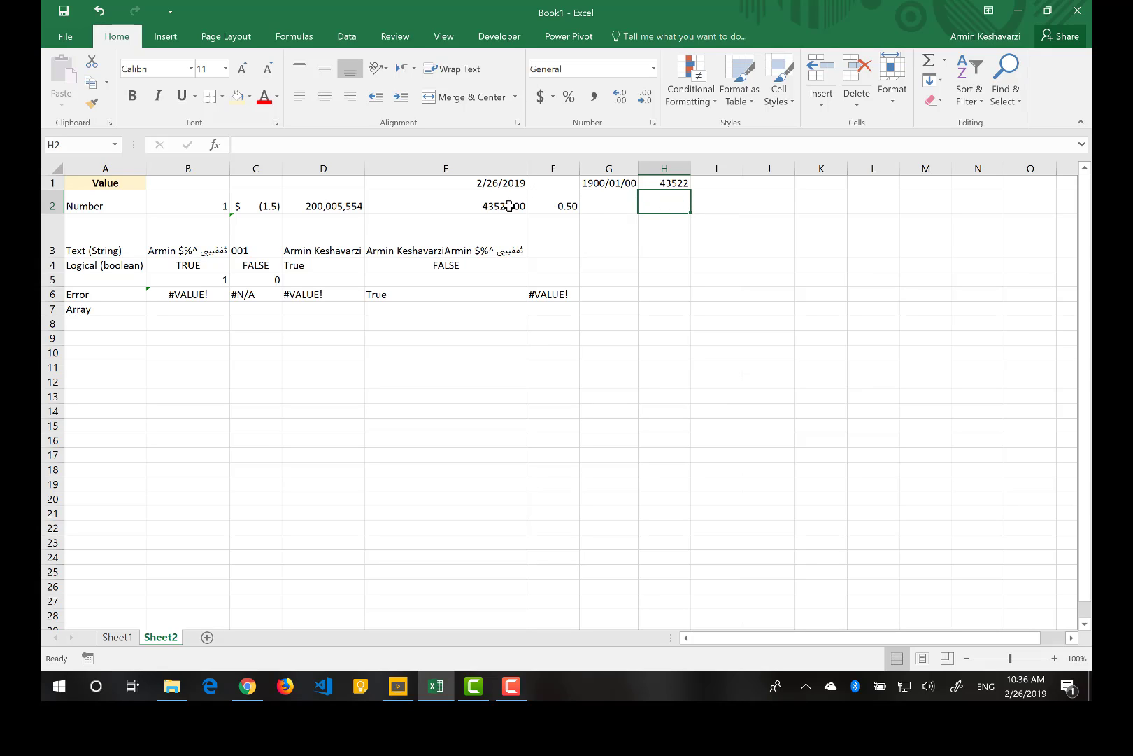
pyautogui.click(645, 183)
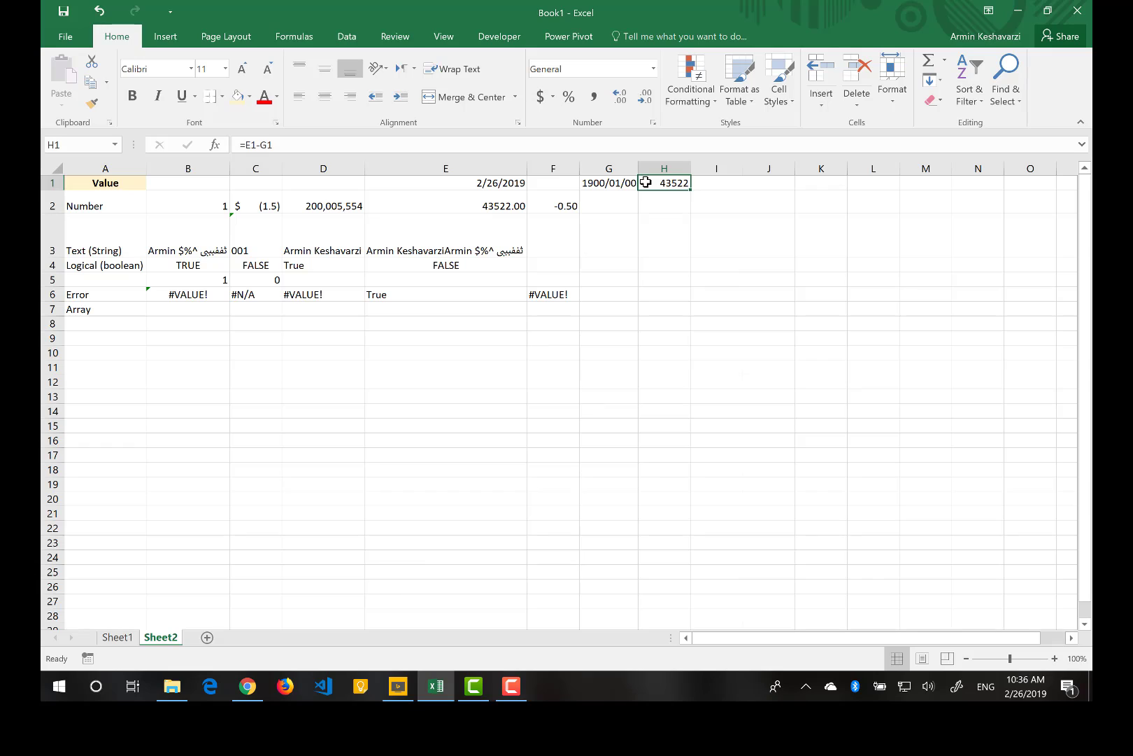
pyautogui.click(606, 185)
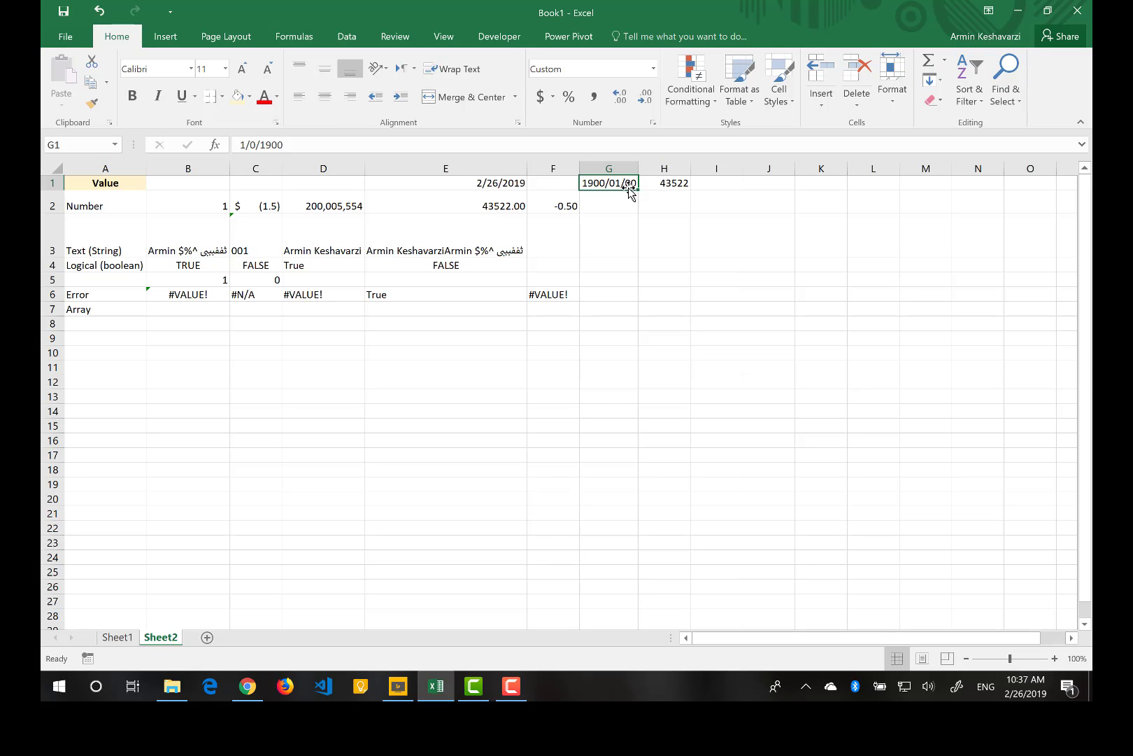
# Enter the time 10:30 in cell I1
pyautogui.click(728, 185)
pyautogui.write('1')
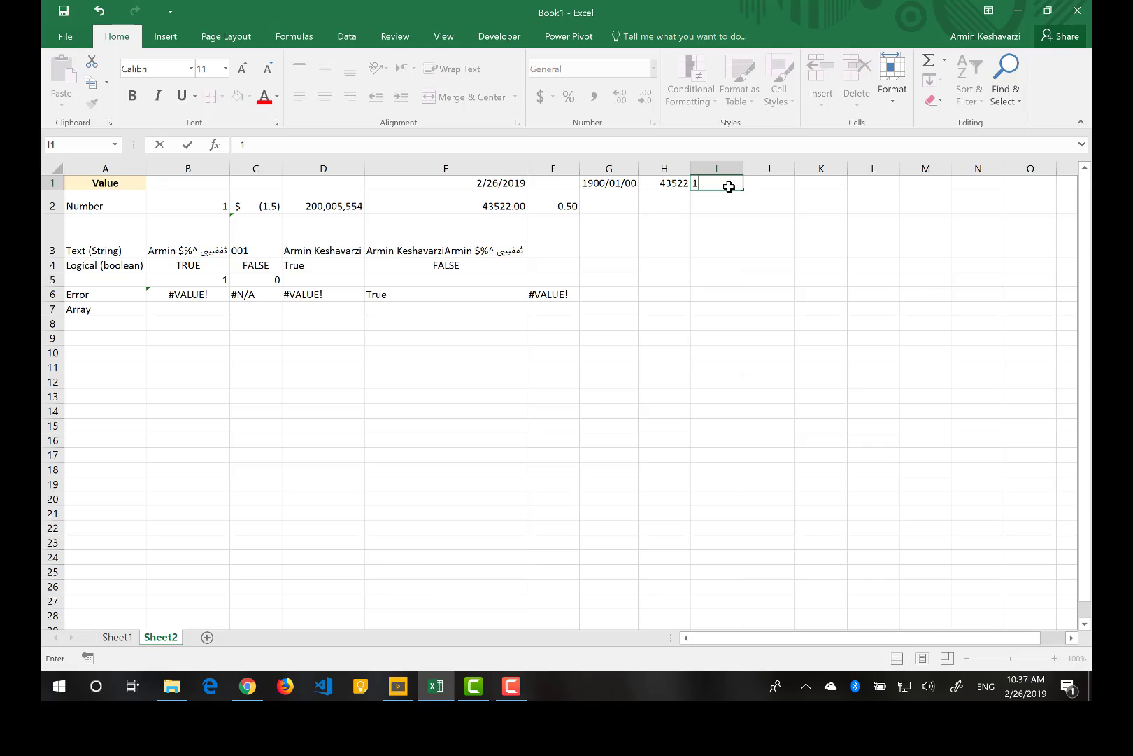
pyautogui.press('BackSpace')
pyautogui.write('10:30')
pyautogui.hotkey('ctrl', 'Return')
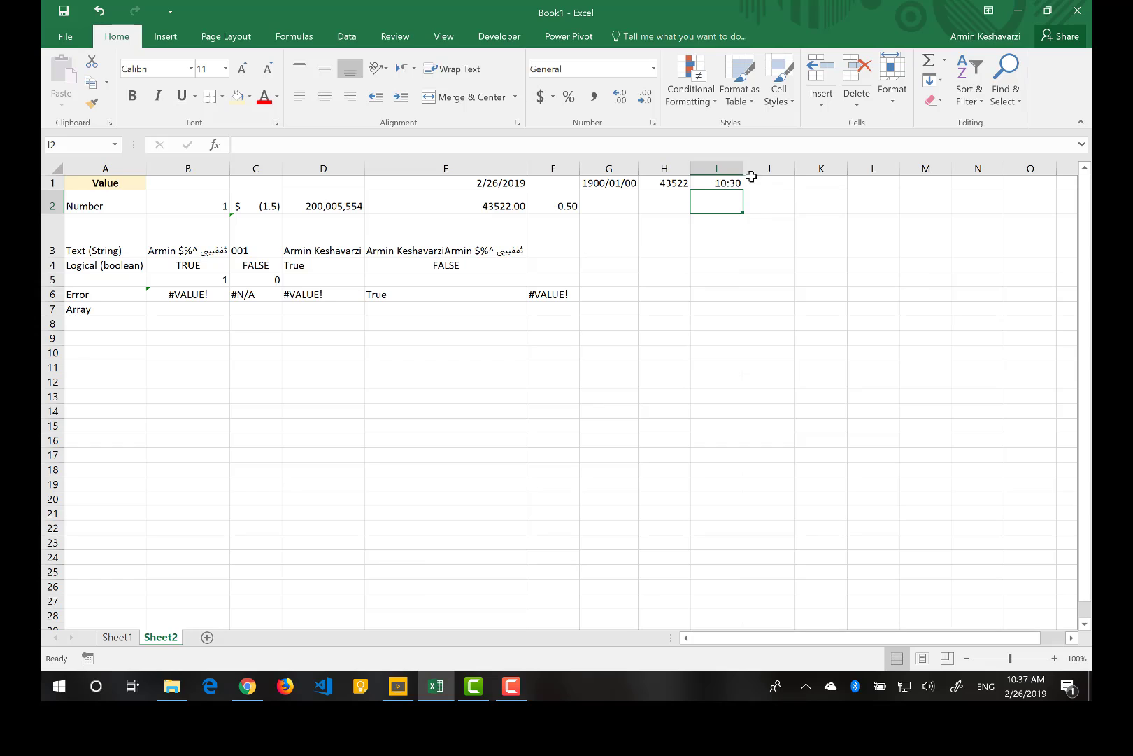
# Format cell I1 as Time with the 1:30 PM type
pyautogui.click(653, 68)
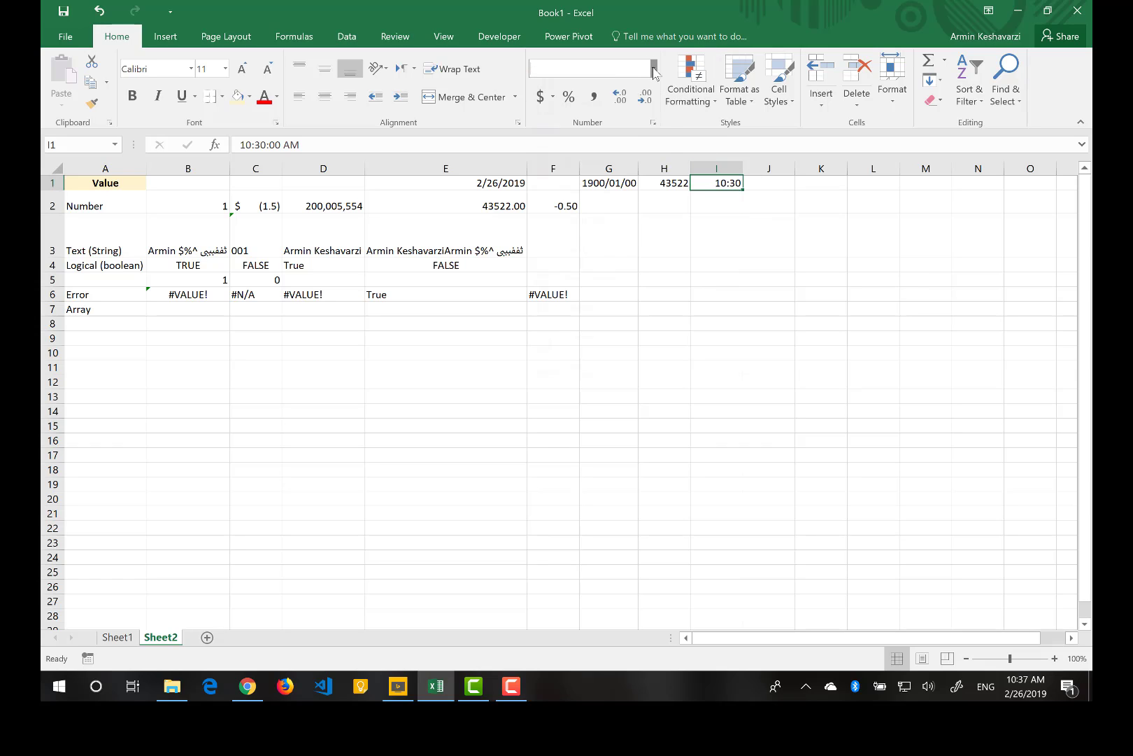
pyautogui.click(599, 418)
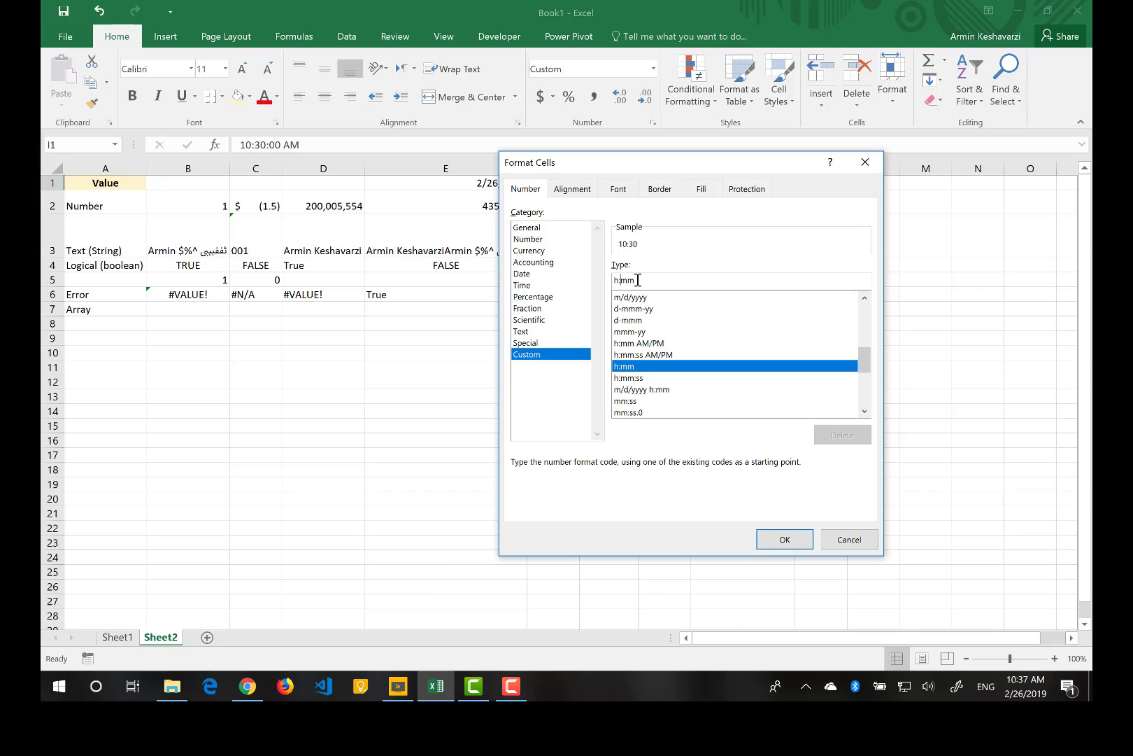
pyautogui.click(529, 286)
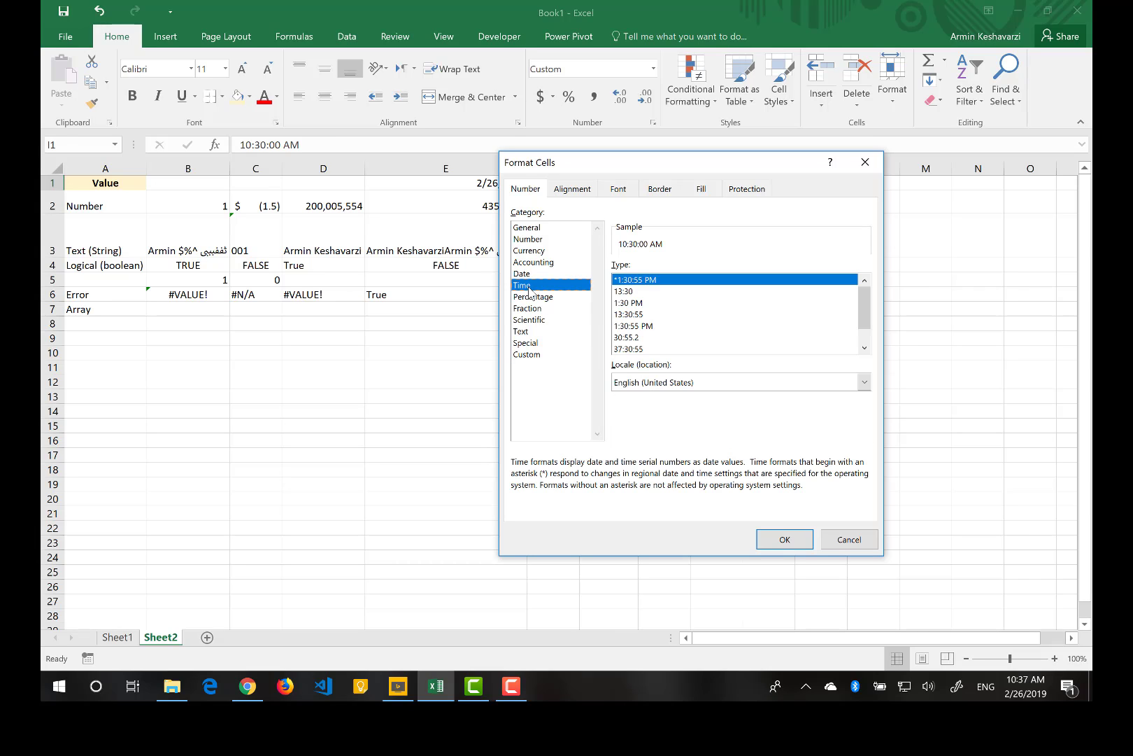
pyautogui.click(643, 303)
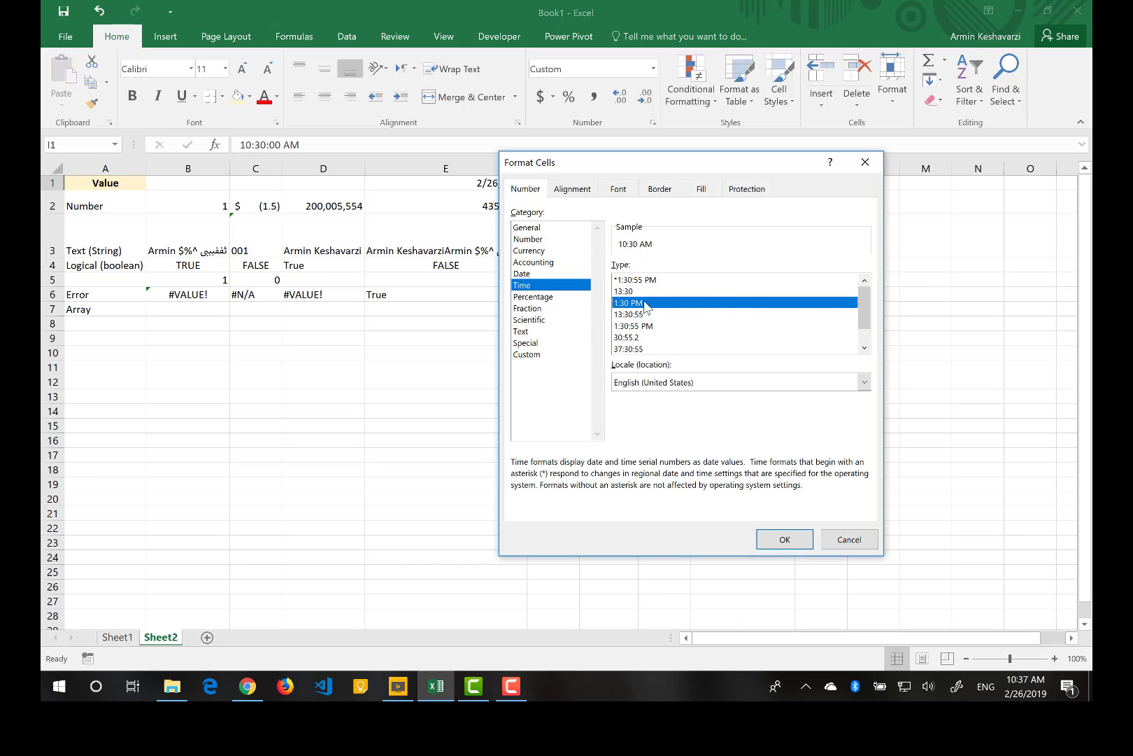
pyautogui.click(778, 540)
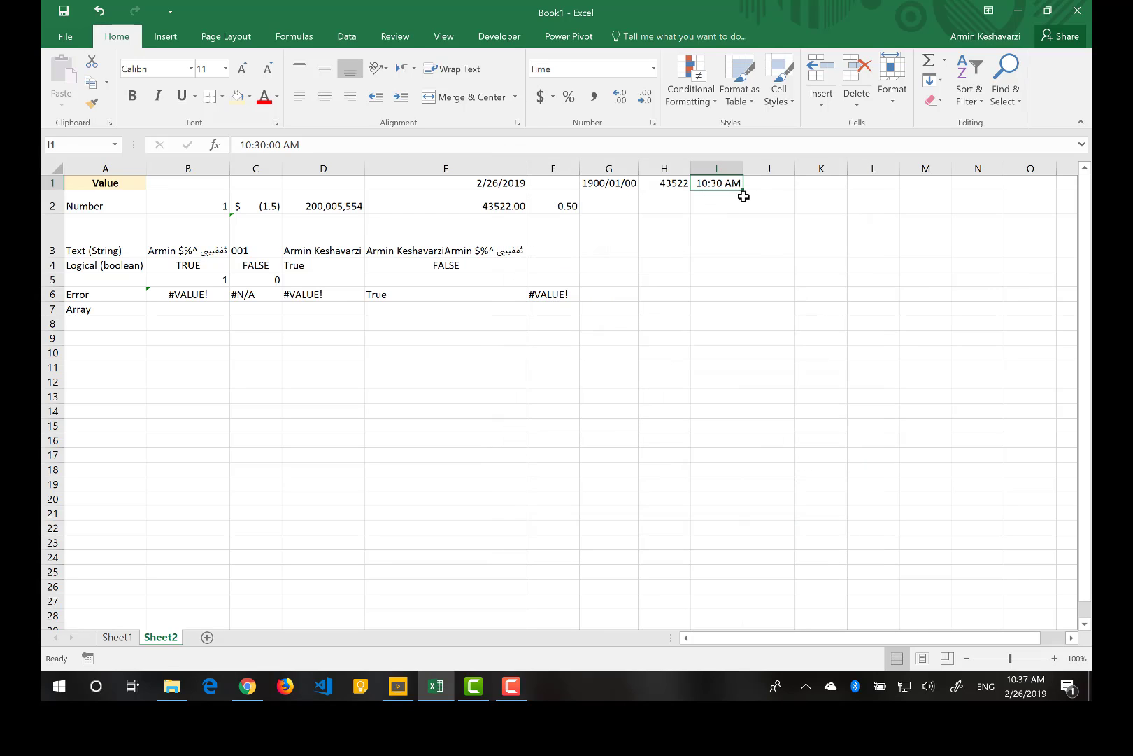
# Widen column I slightly and format the time in cell I1 as Number
pyautogui.moveTo(743, 168); pyautogui.dragTo(771, 158)
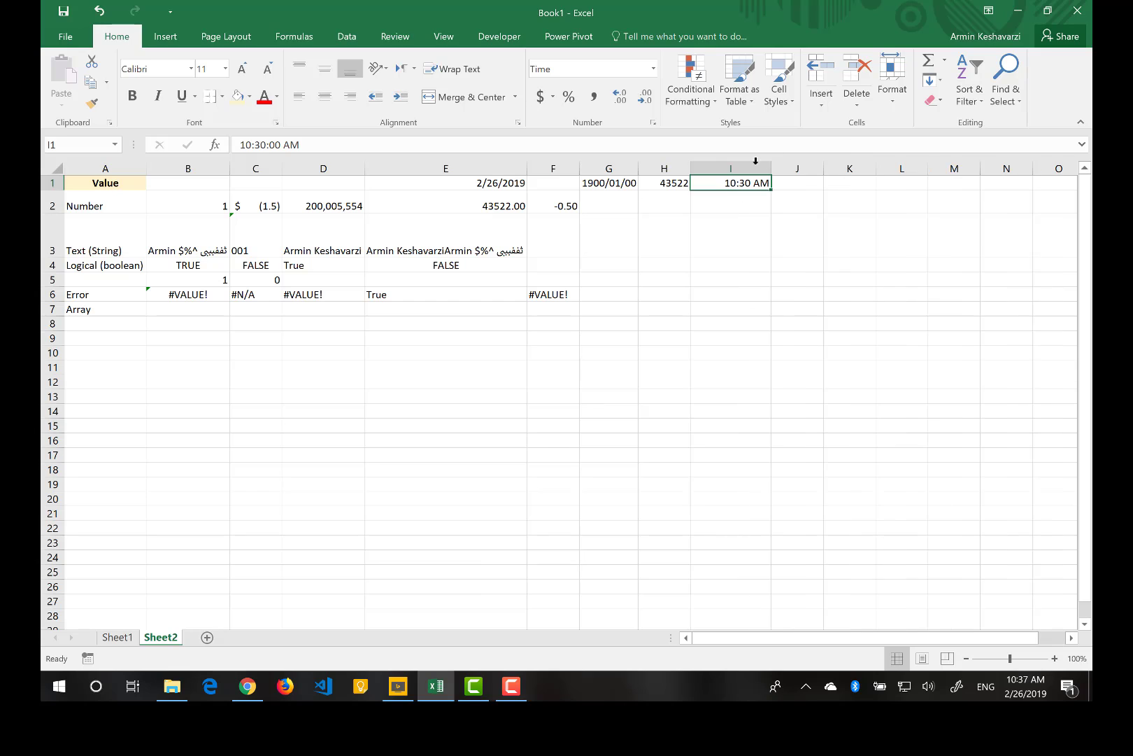
pyautogui.click(654, 68)
pyautogui.click(581, 116)
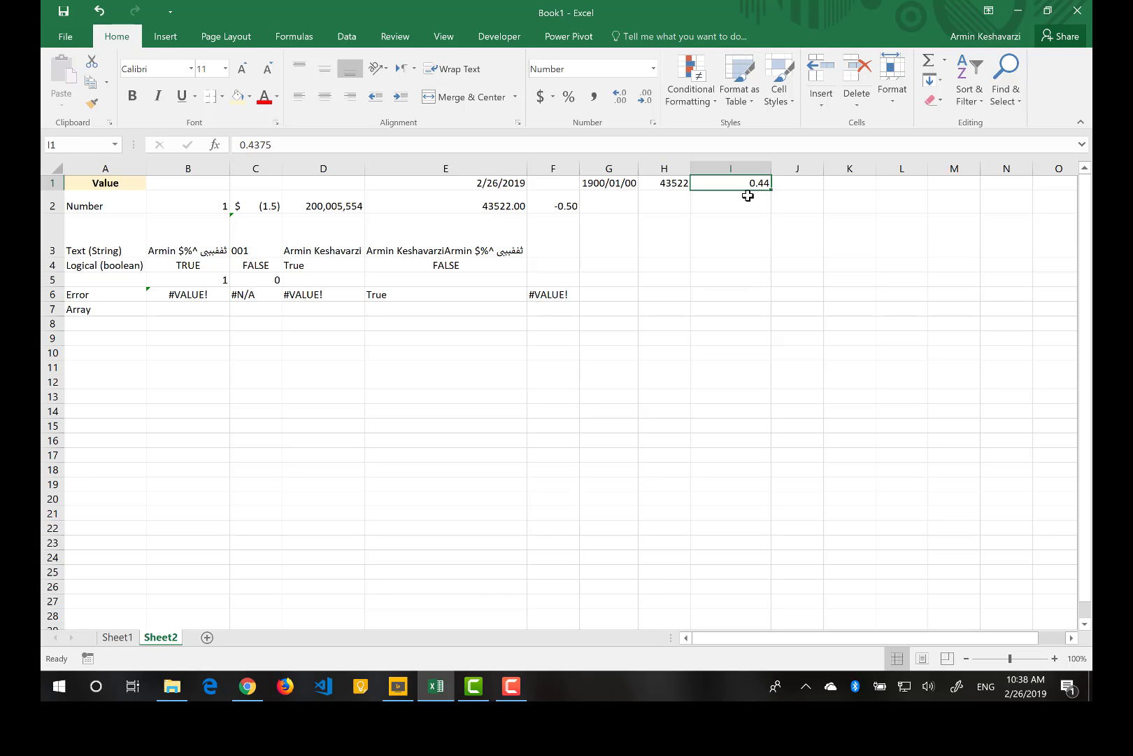
# Convert the time value to hours in cell J1 with the formula =I1*24, and check the stored value of cell I1
pyautogui.press('Right')
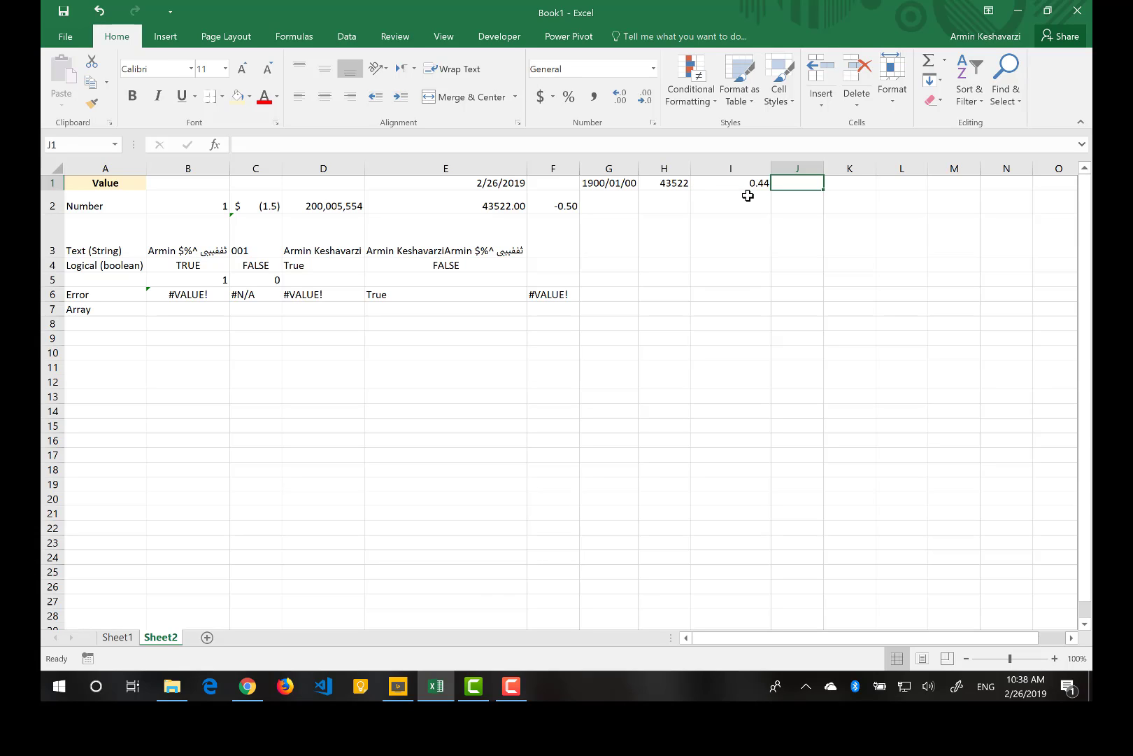
pyautogui.write('=')
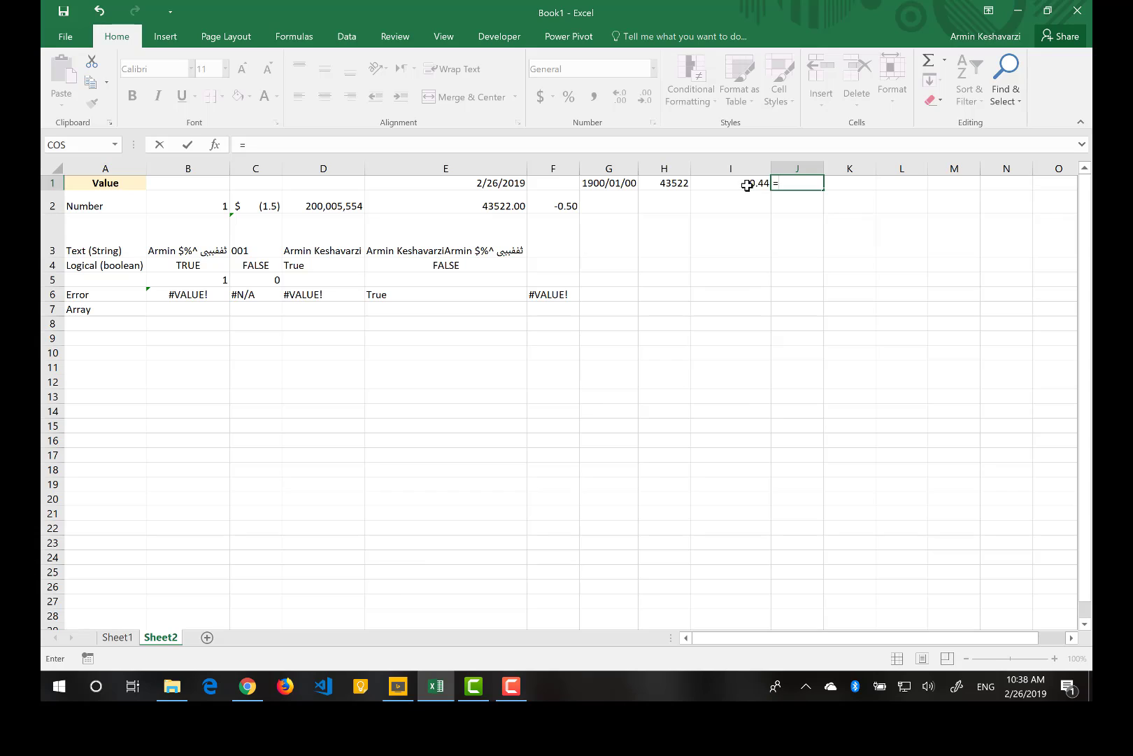
pyautogui.click(747, 184)
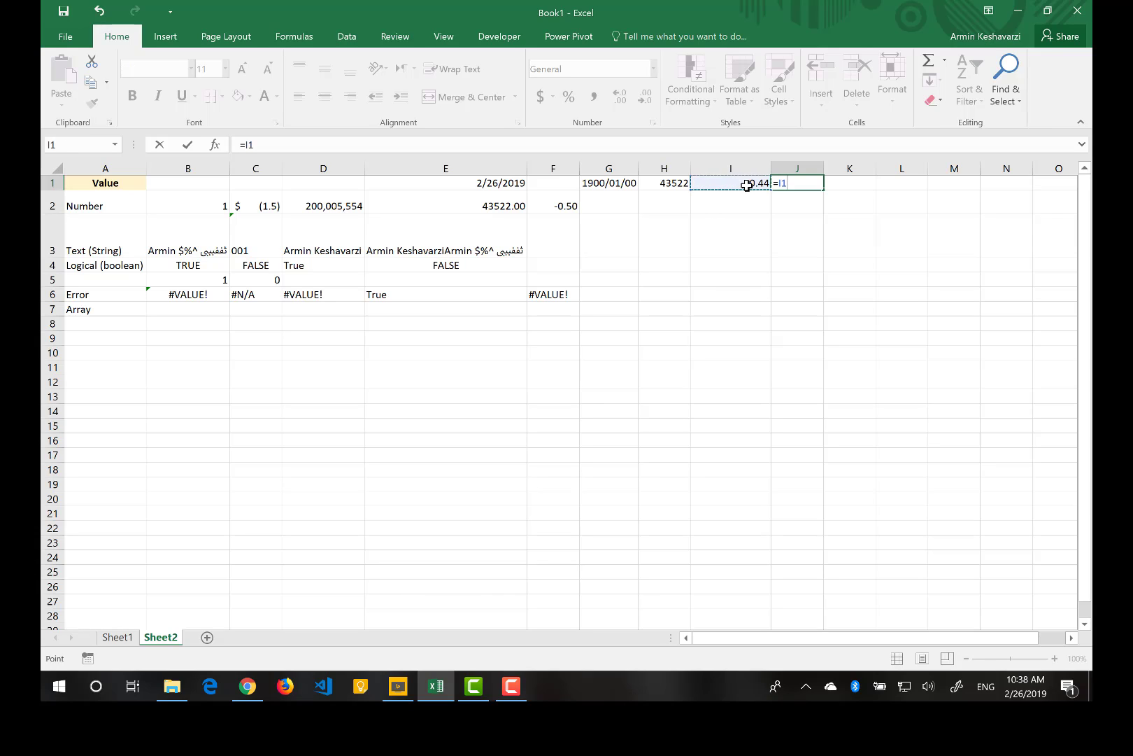
pyautogui.write('*24')
pyautogui.press('Return')
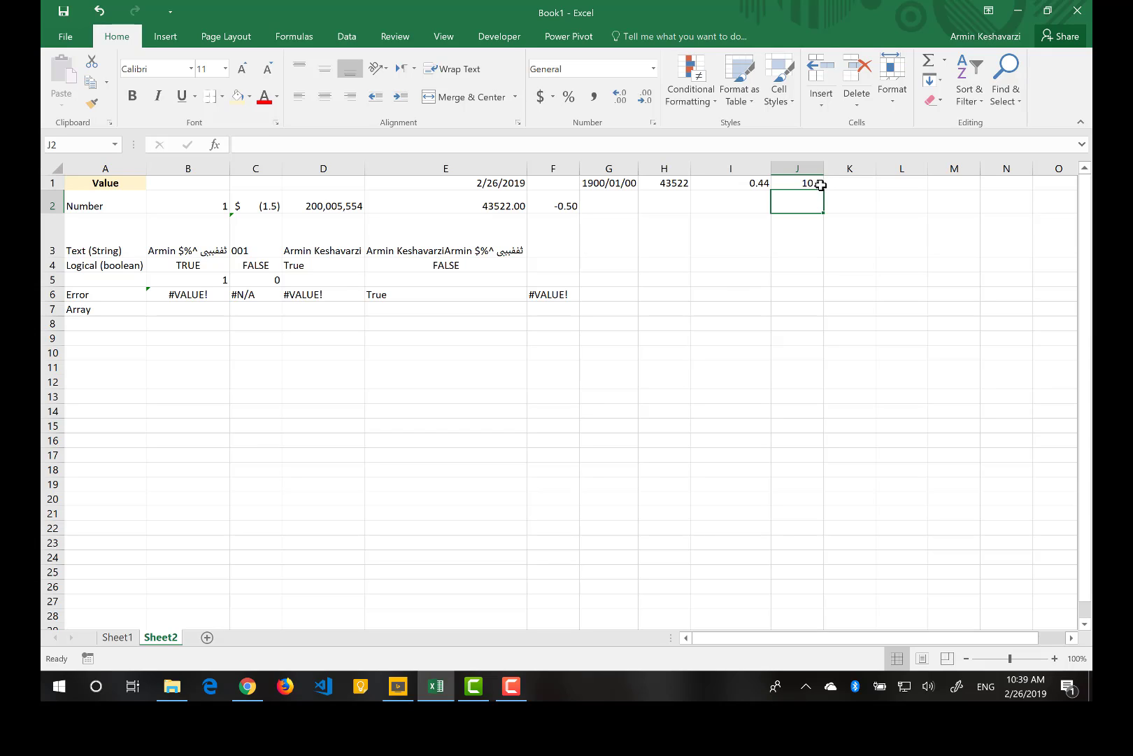
pyautogui.click(820, 184)
pyautogui.click(735, 182)
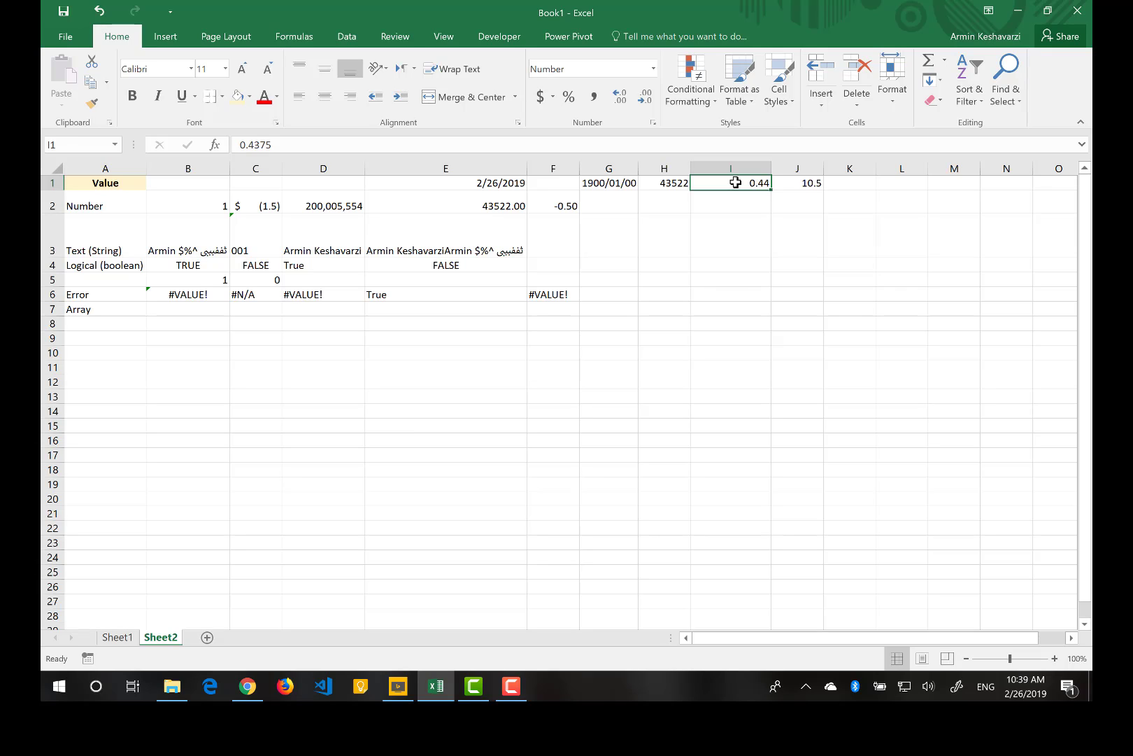
# Compare cells I1 and J1, and format the time value in cell I1 as Date with the *3/14/2012 type
pyautogui.click(792, 186)
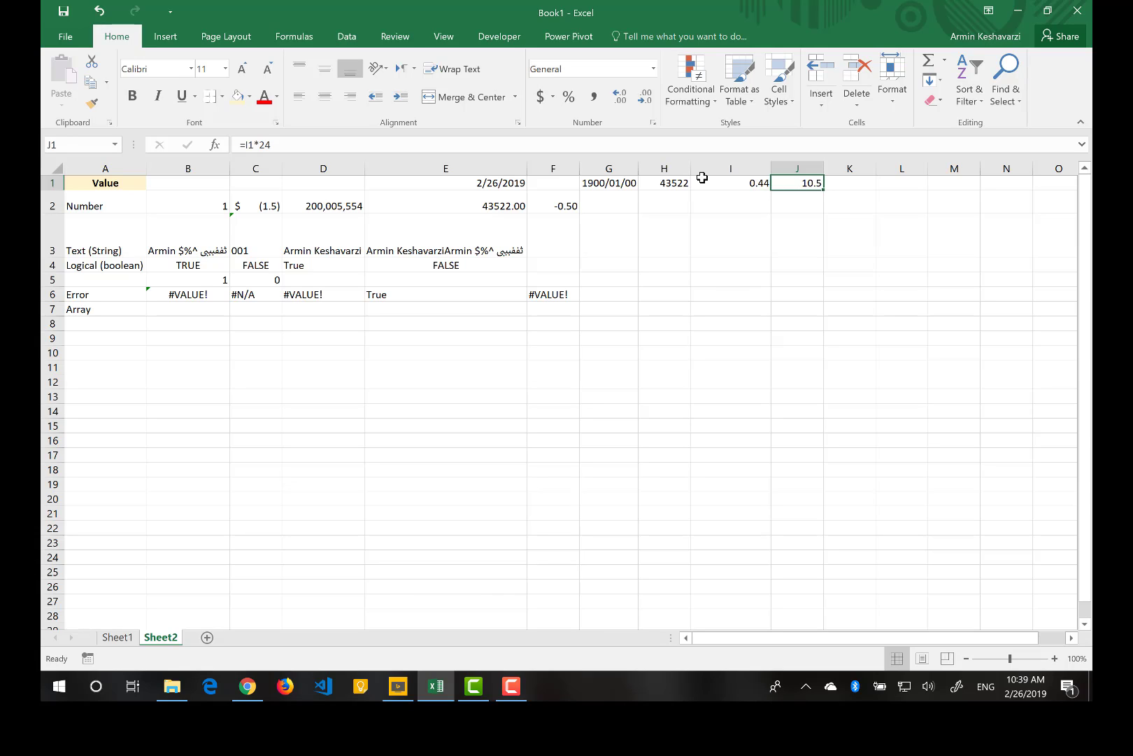
pyautogui.click(748, 184)
pyautogui.click(802, 181)
pyautogui.click(740, 183)
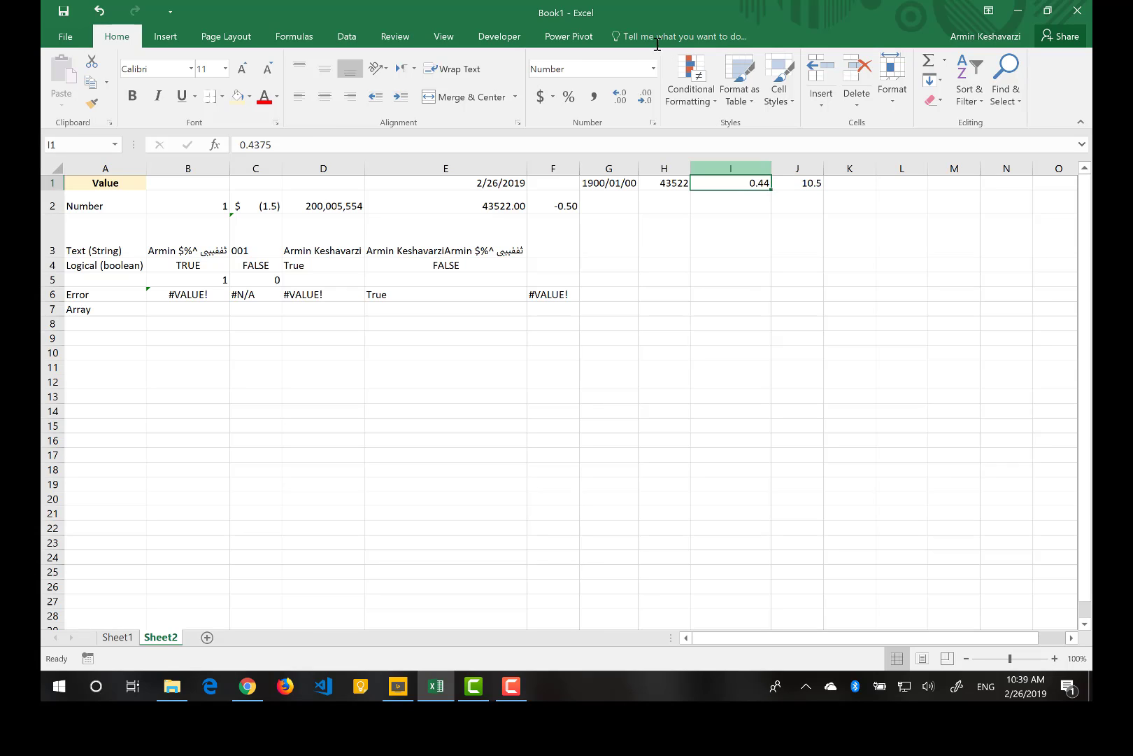
pyautogui.click(654, 69)
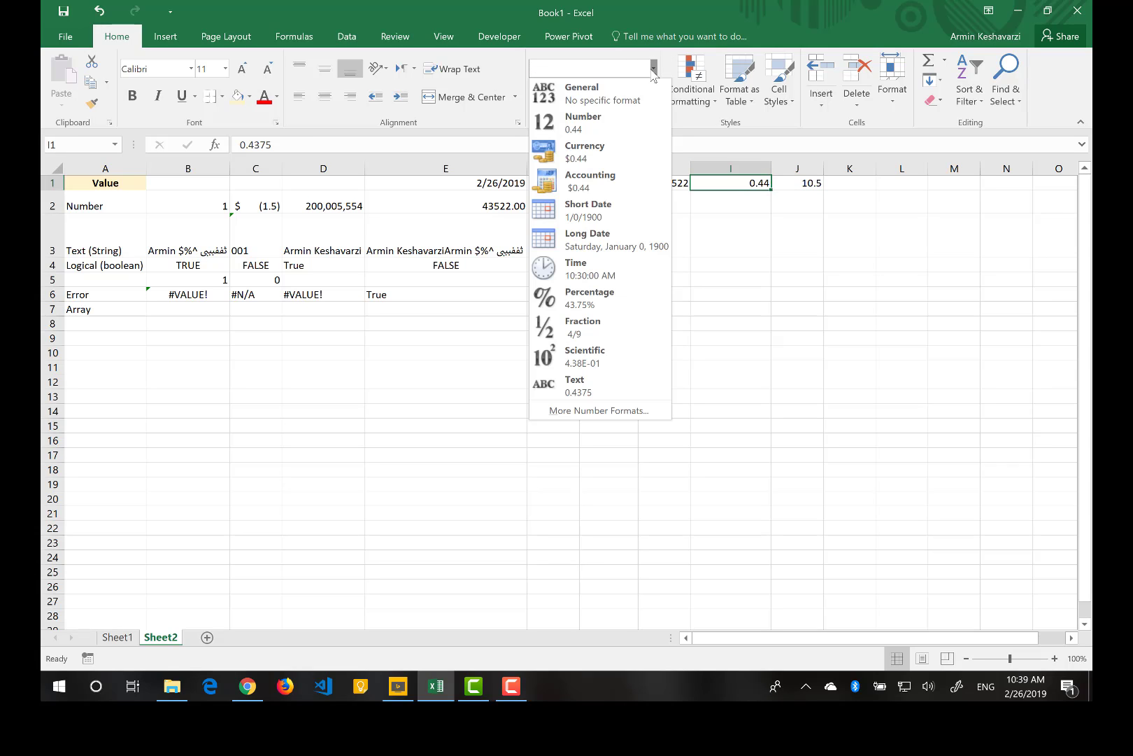
pyautogui.click(635, 413)
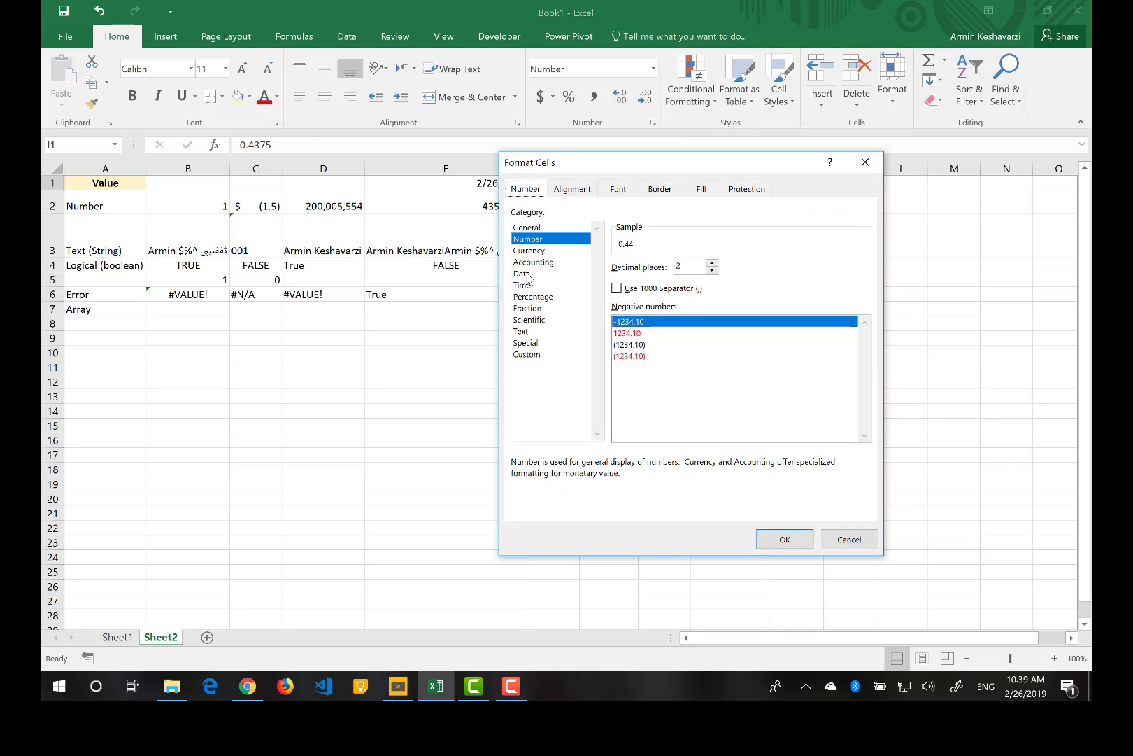
pyautogui.click(528, 275)
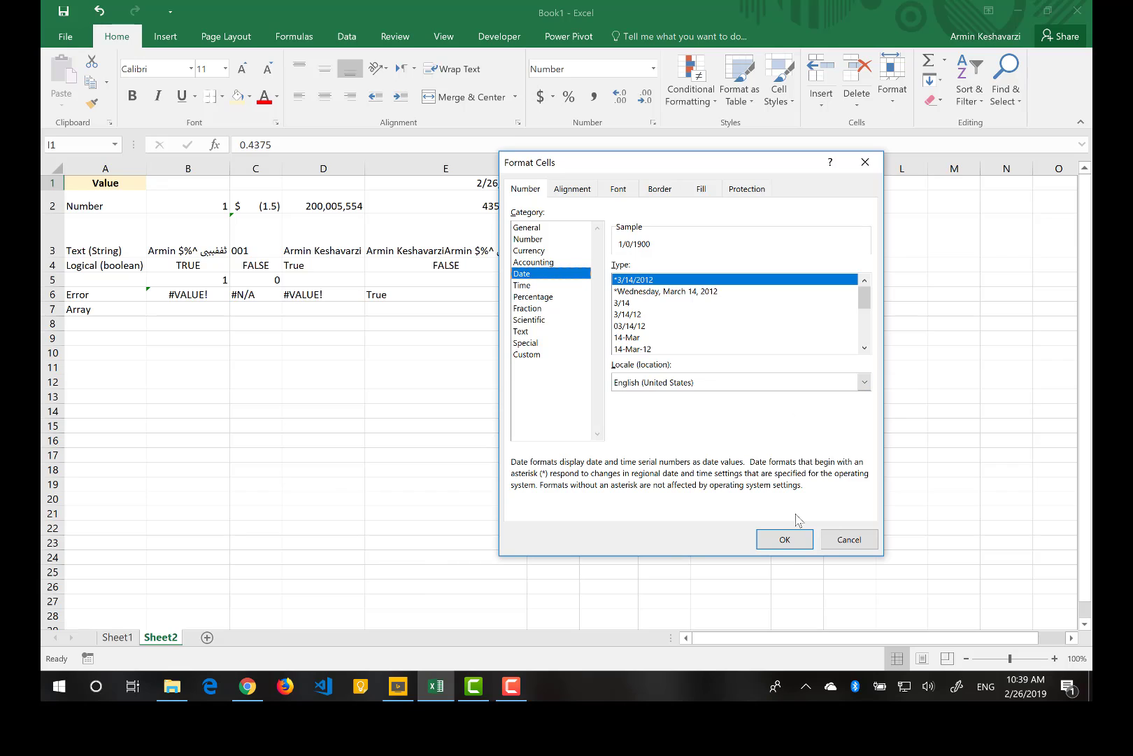
pyautogui.click(783, 539)
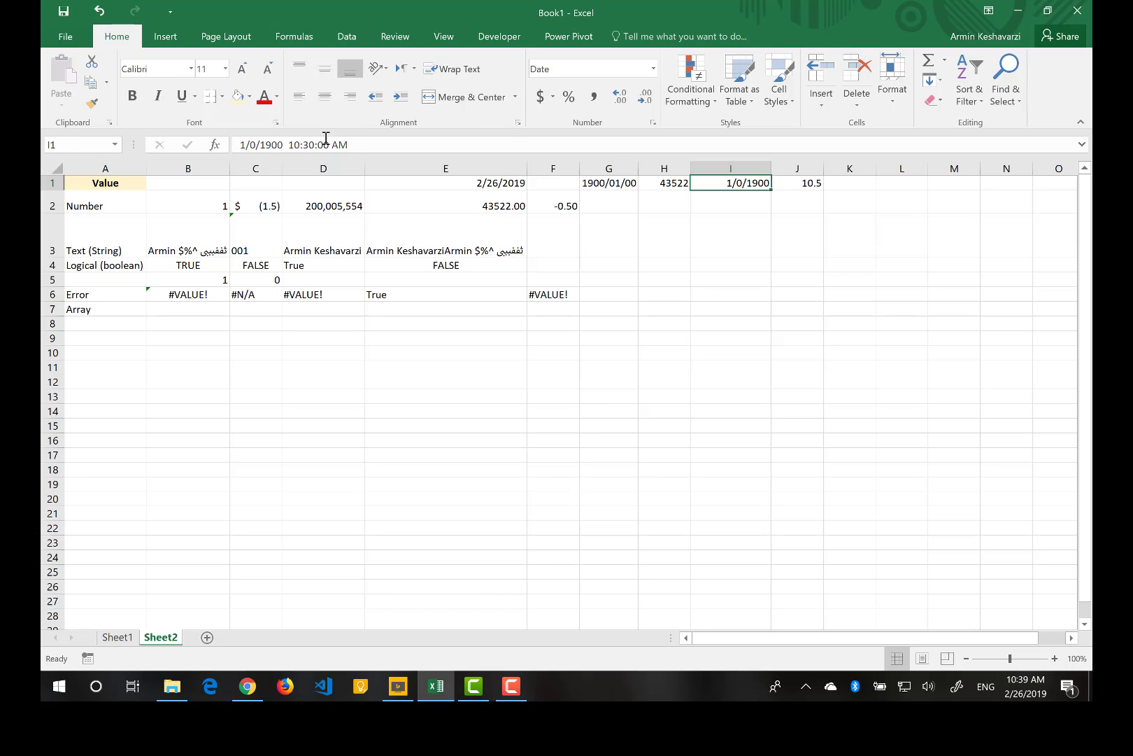
# Widen column G and apply the custom number format yyyy/mm/dd hh:mm:ss to cell G1
pyautogui.moveTo(640, 168); pyautogui.dragTo(670, 168)
pyautogui.click(642, 183)
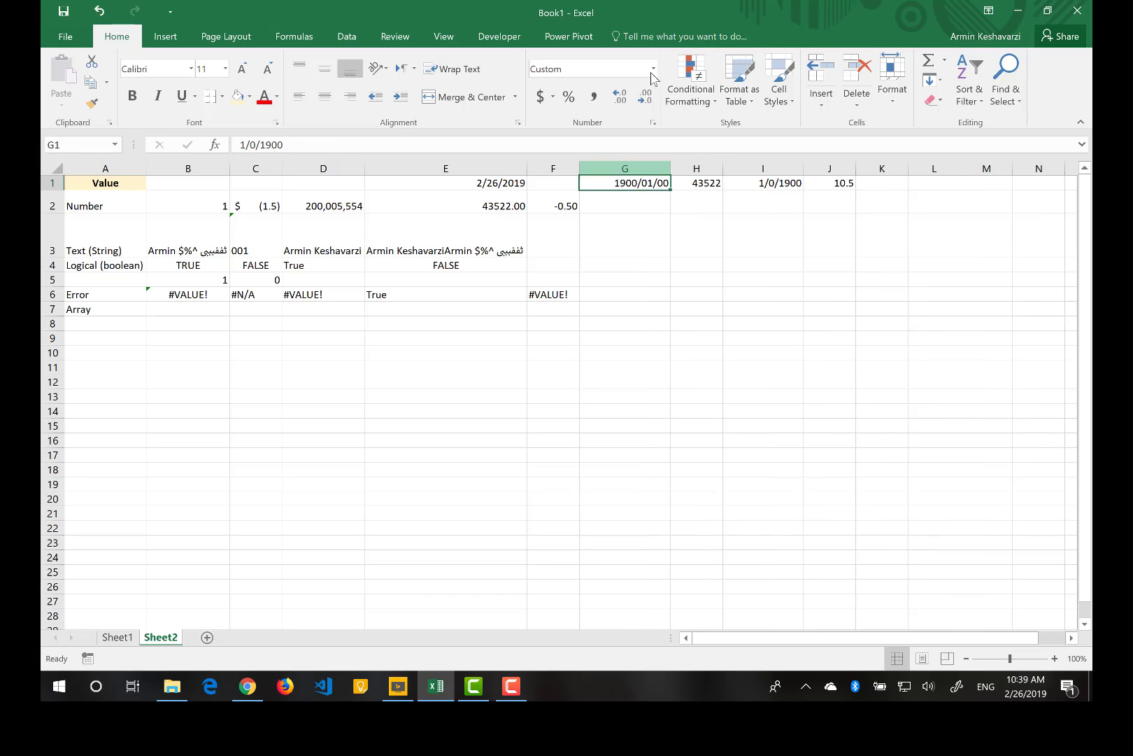
pyautogui.click(654, 68)
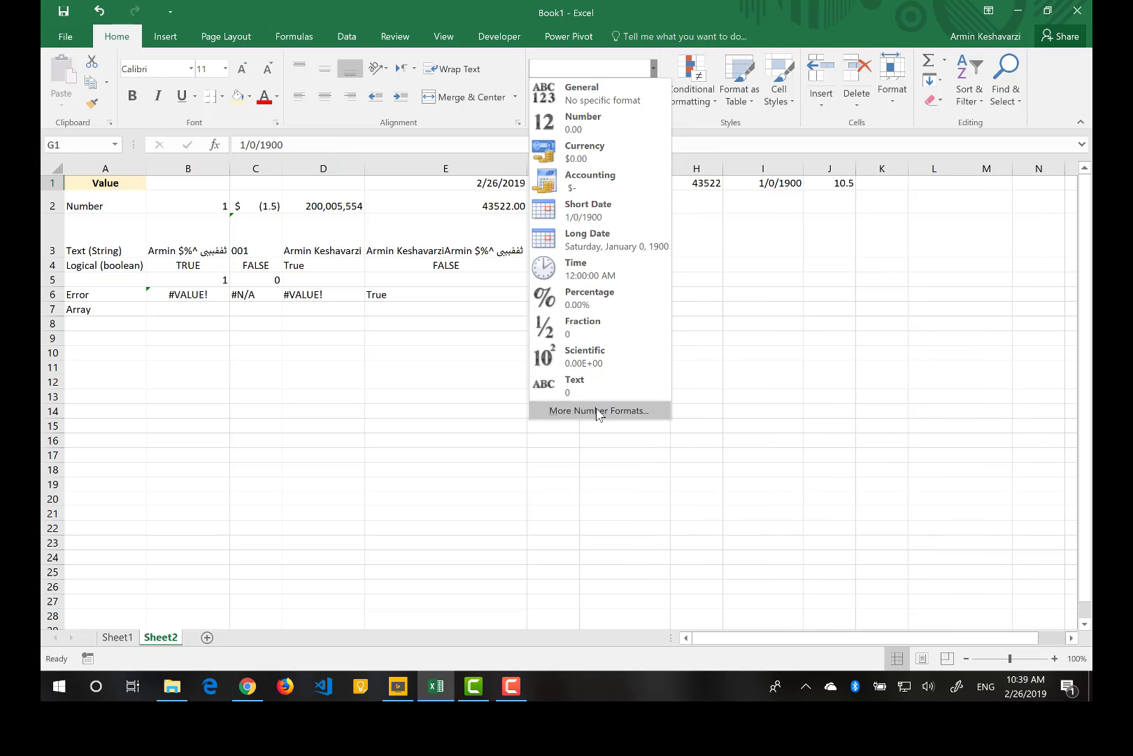
pyautogui.click(598, 411)
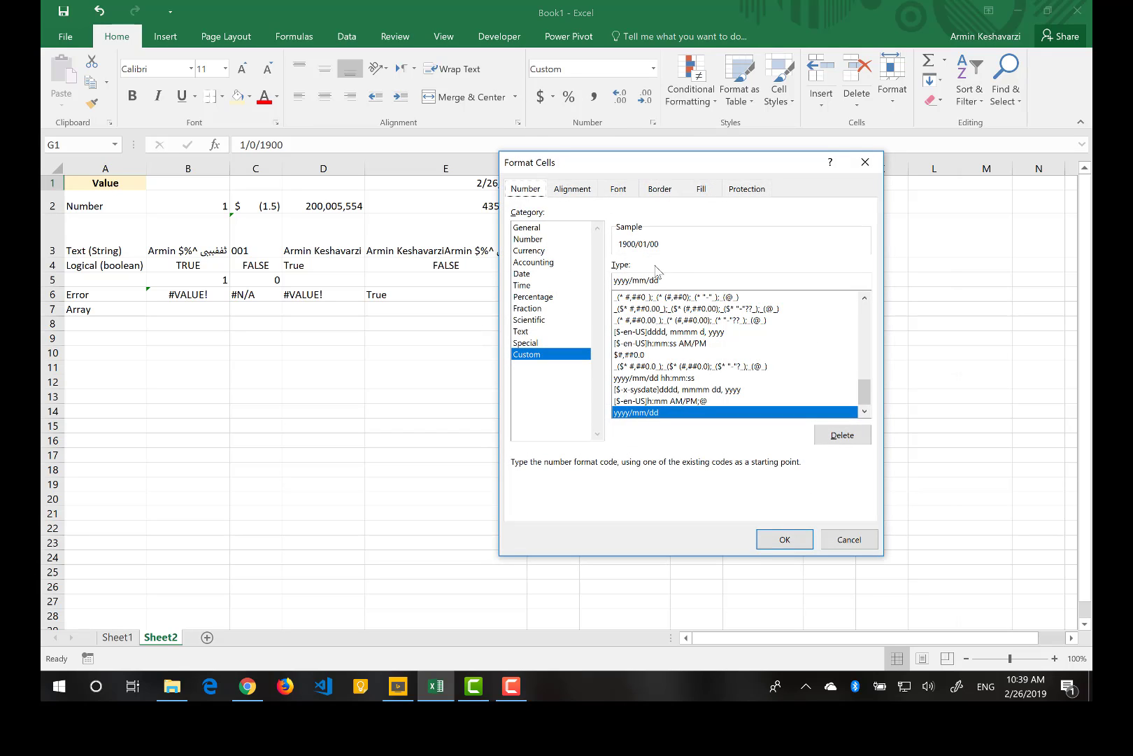
pyautogui.click(670, 281)
pyautogui.write('hh')
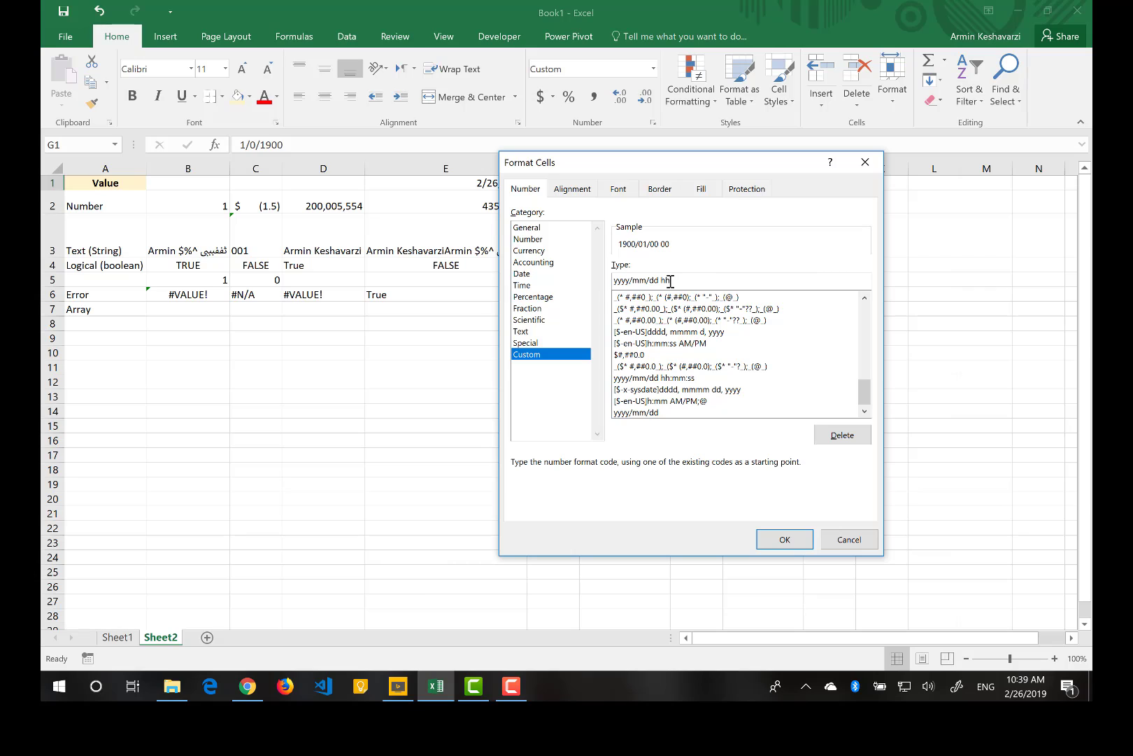
pyautogui.write(':mm:ss')
pyautogui.click(797, 537)
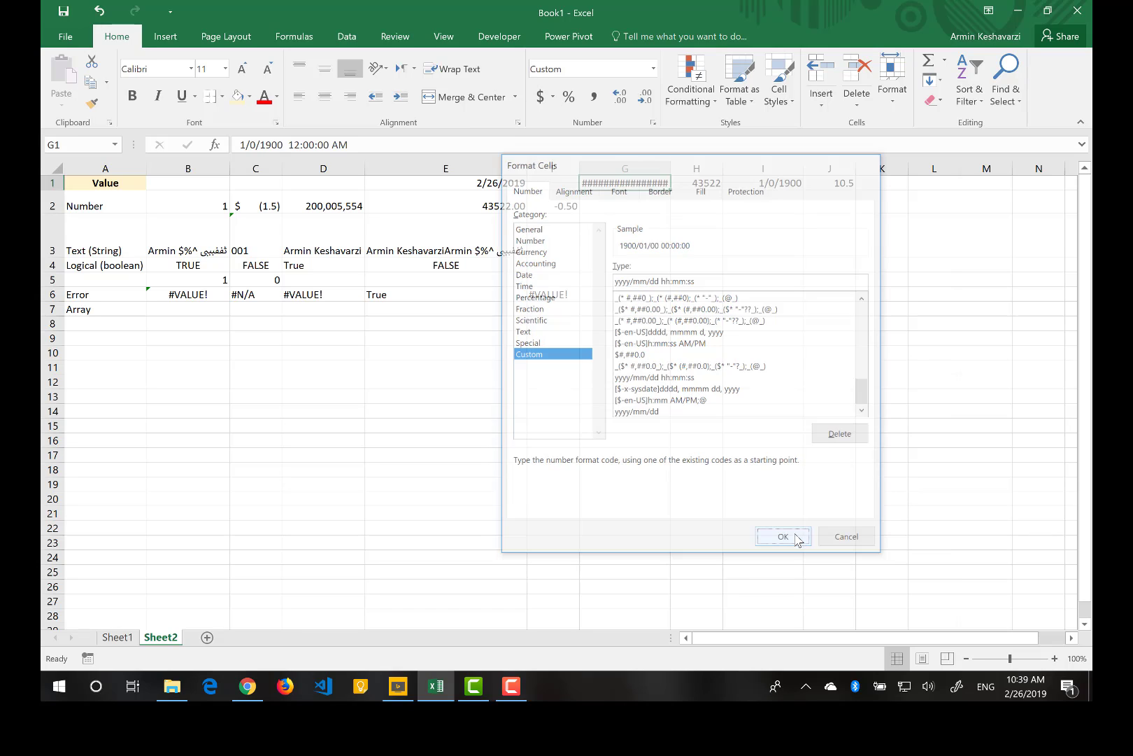
# Adjust the column widths so that column G fits the full date and time in cell G1
pyautogui.click(673, 167)
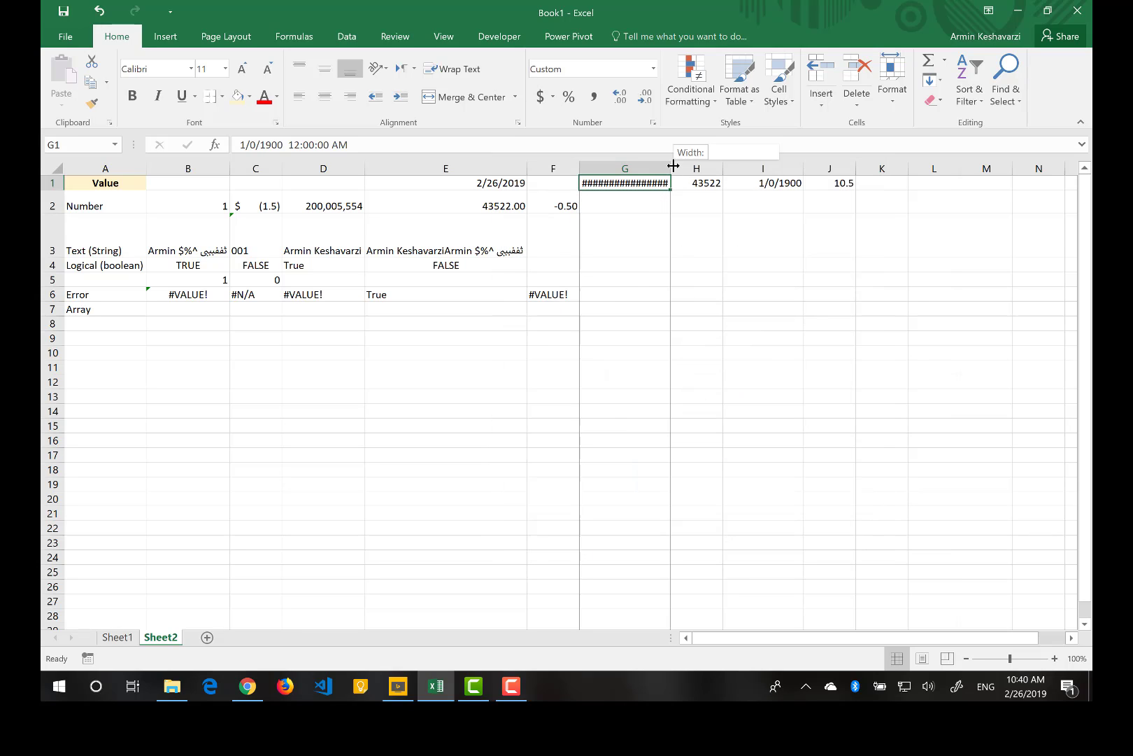
pyautogui.click(579, 167)
pyautogui.doubleClick(579, 167)
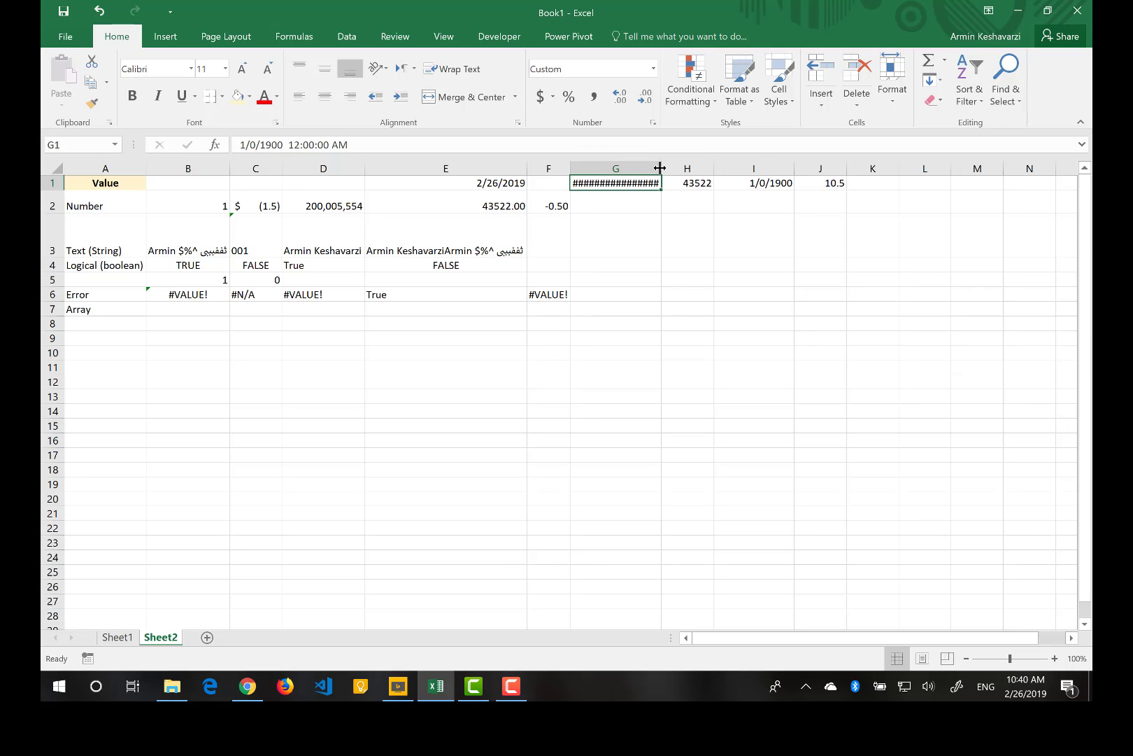
pyautogui.moveTo(661, 168); pyautogui.dragTo(694, 170)
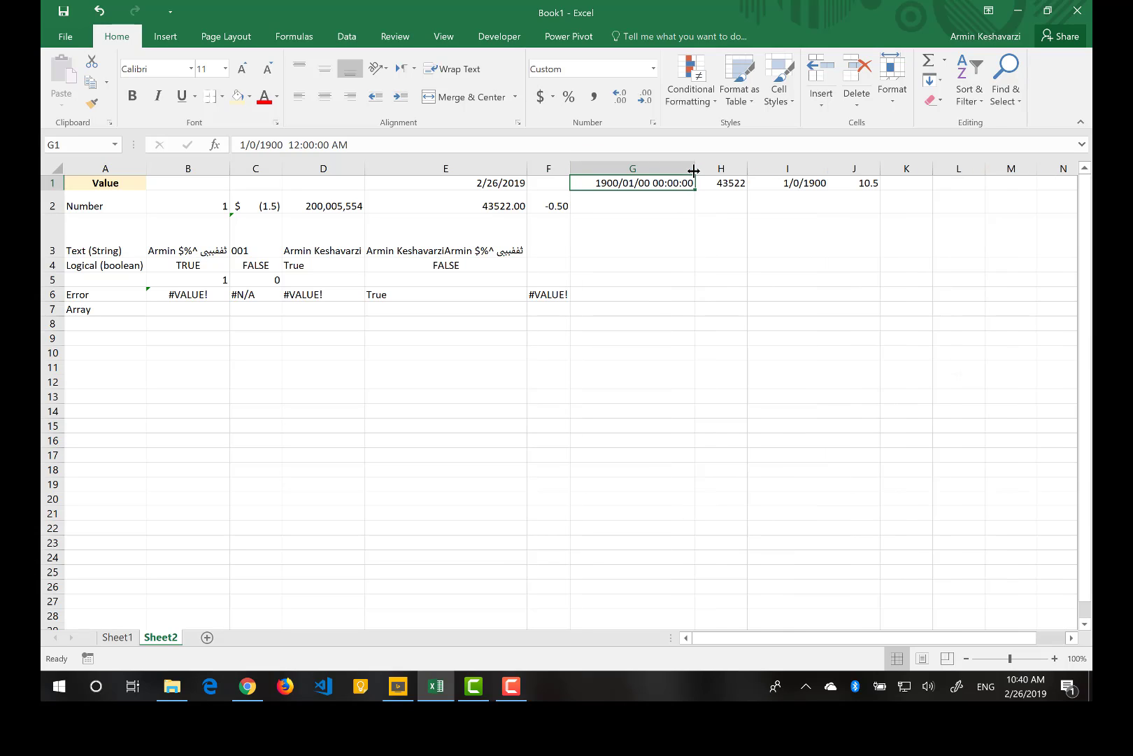
# Copy the date-and-time format of cell G1 to cell I1 with Format Painter and widen column I to fit
pyautogui.click(97, 107)
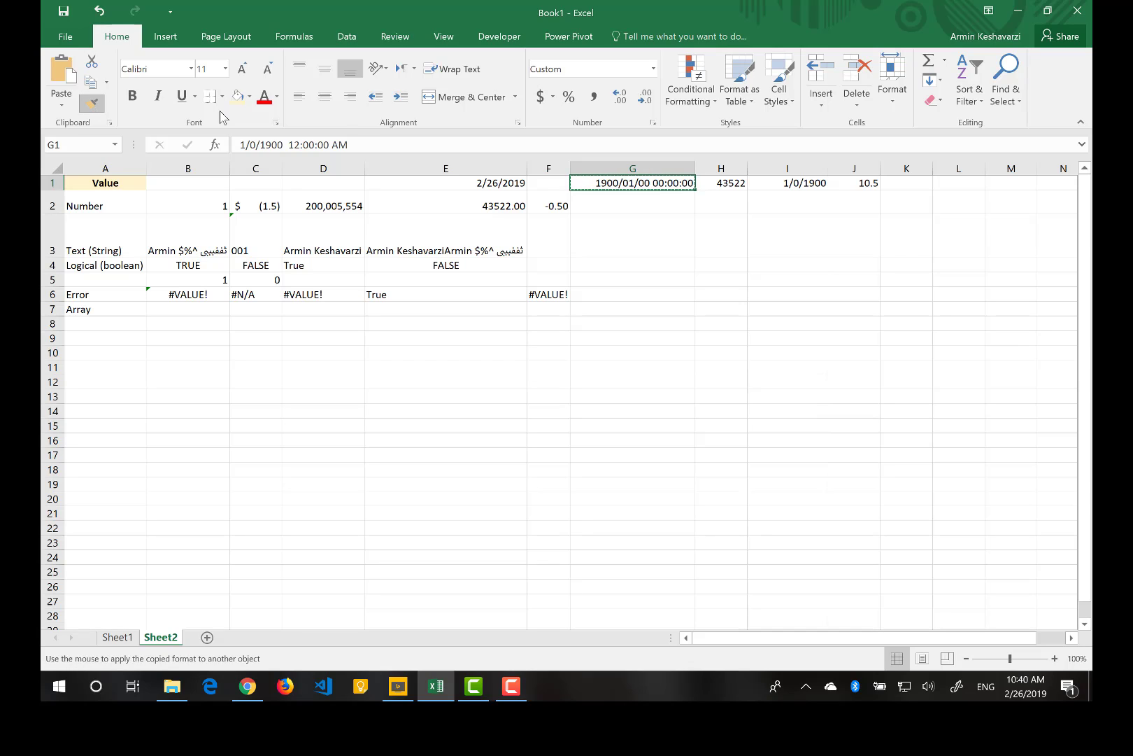
pyautogui.click(791, 182)
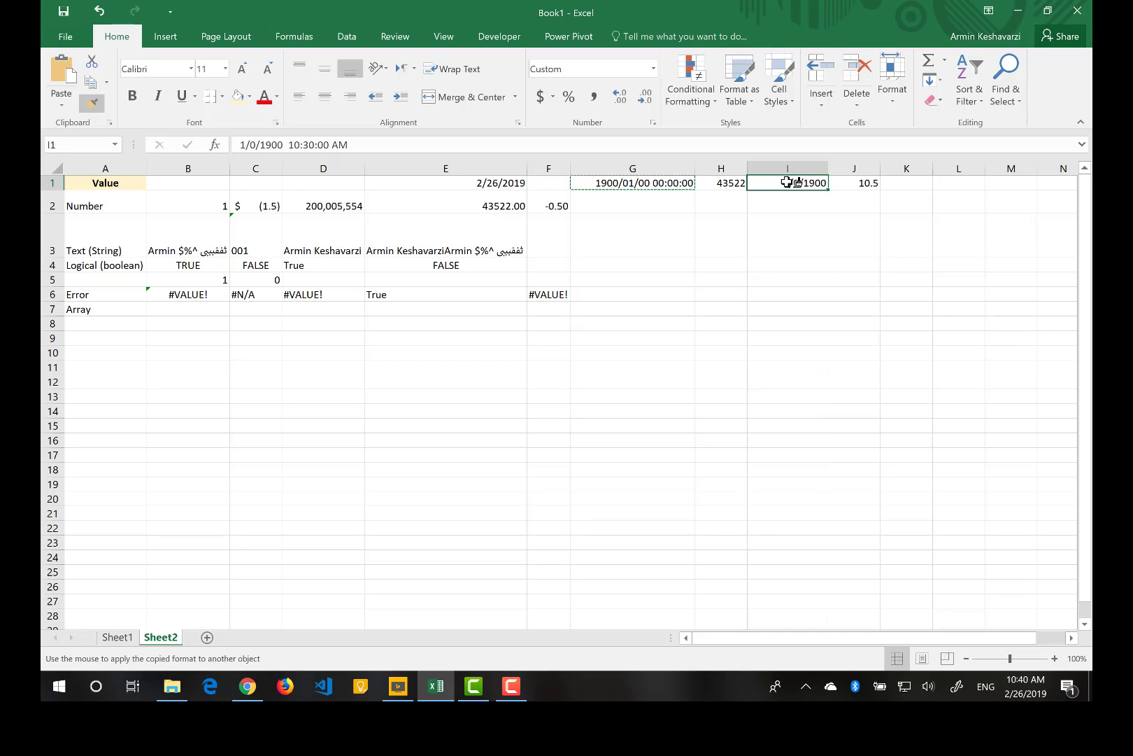
pyautogui.moveTo(827, 168); pyautogui.dragTo(876, 163)
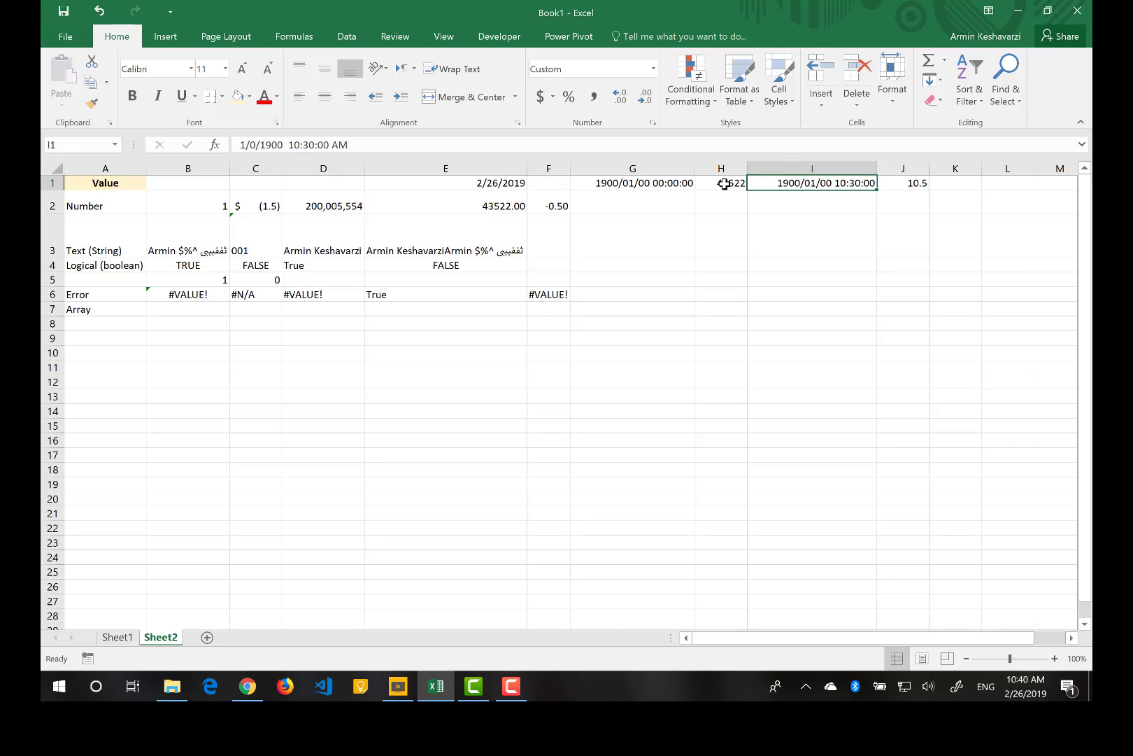
# Compare cells G1 and I1, and calculate their difference in cell I2 with the formula =I1-G1
pyautogui.click(641, 185)
pyautogui.click(852, 189)
pyautogui.click(596, 182)
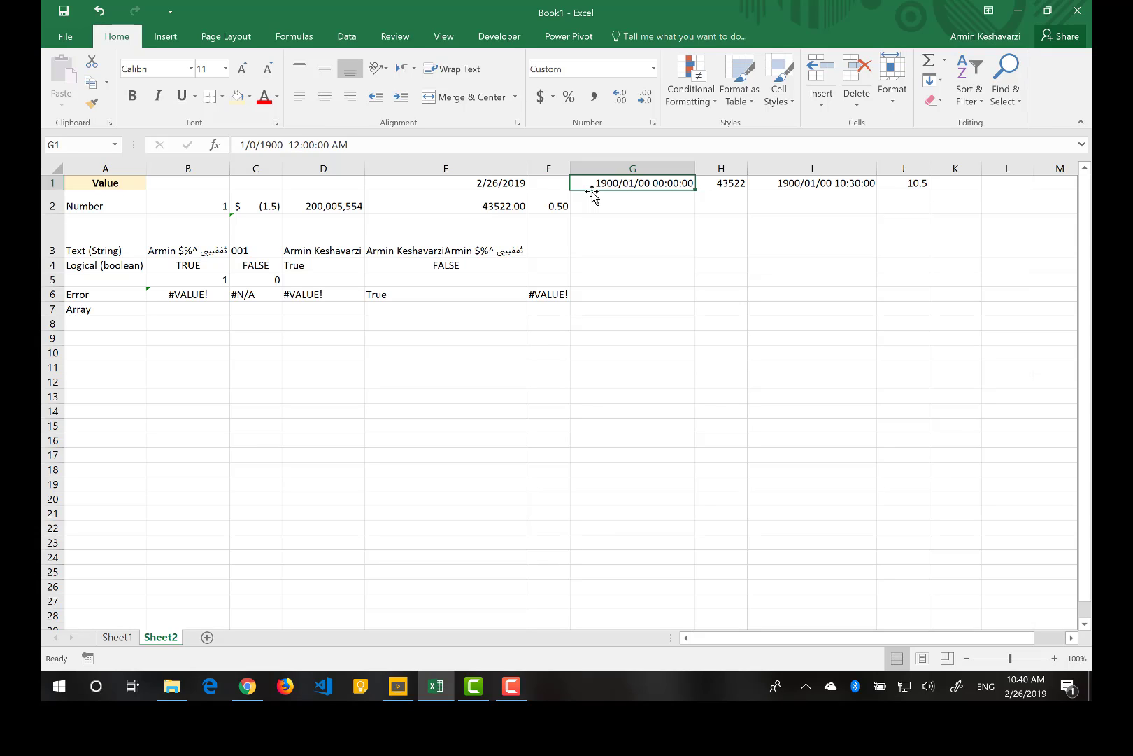
pyautogui.click(829, 183)
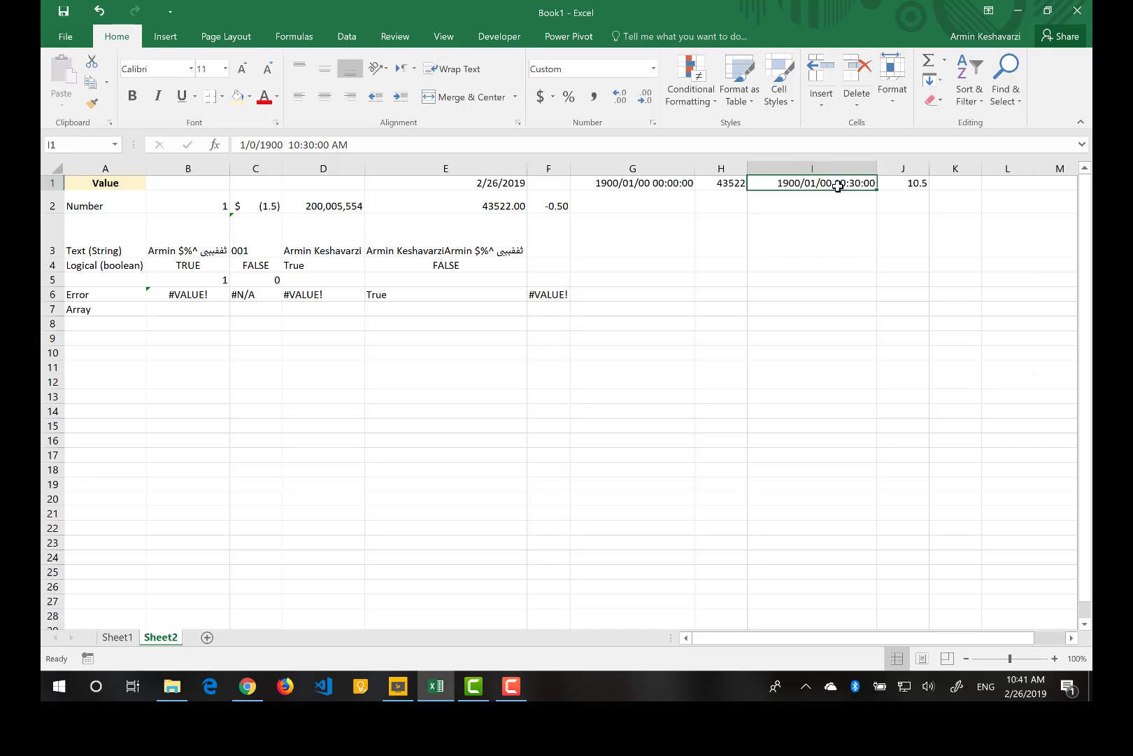
pyautogui.click(799, 202)
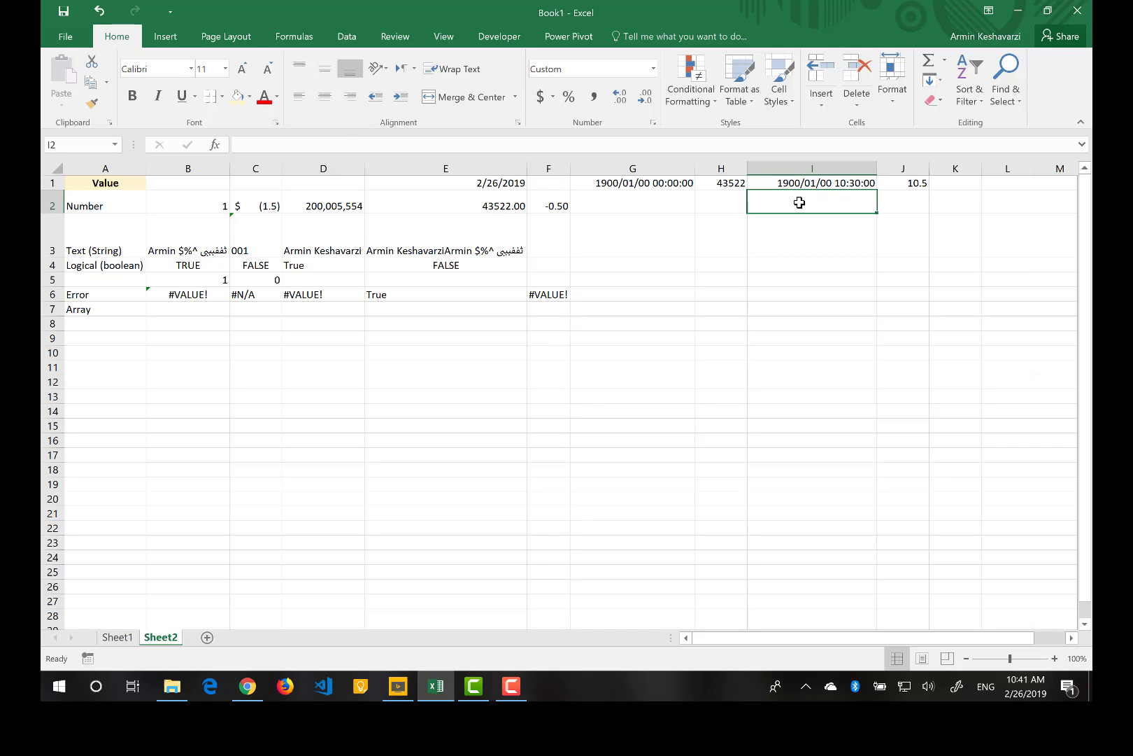
pyautogui.write('=')
pyautogui.click(768, 183)
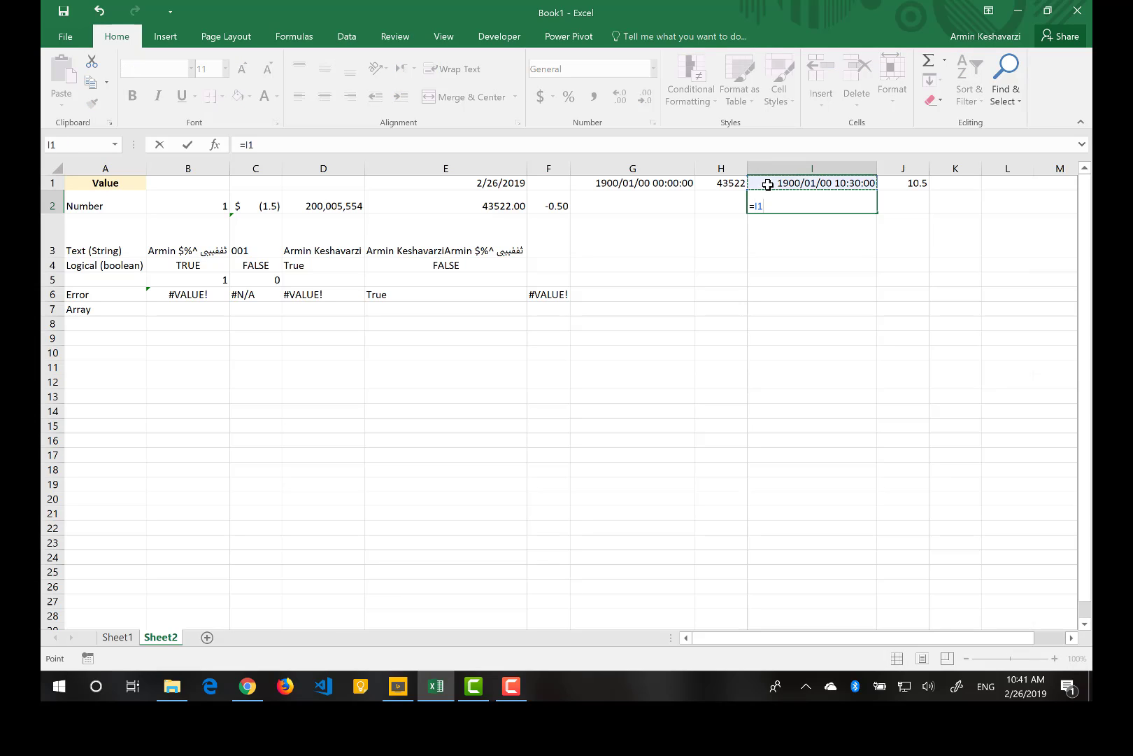
pyautogui.write('-')
pyautogui.click(626, 181)
pyautogui.press('Return')
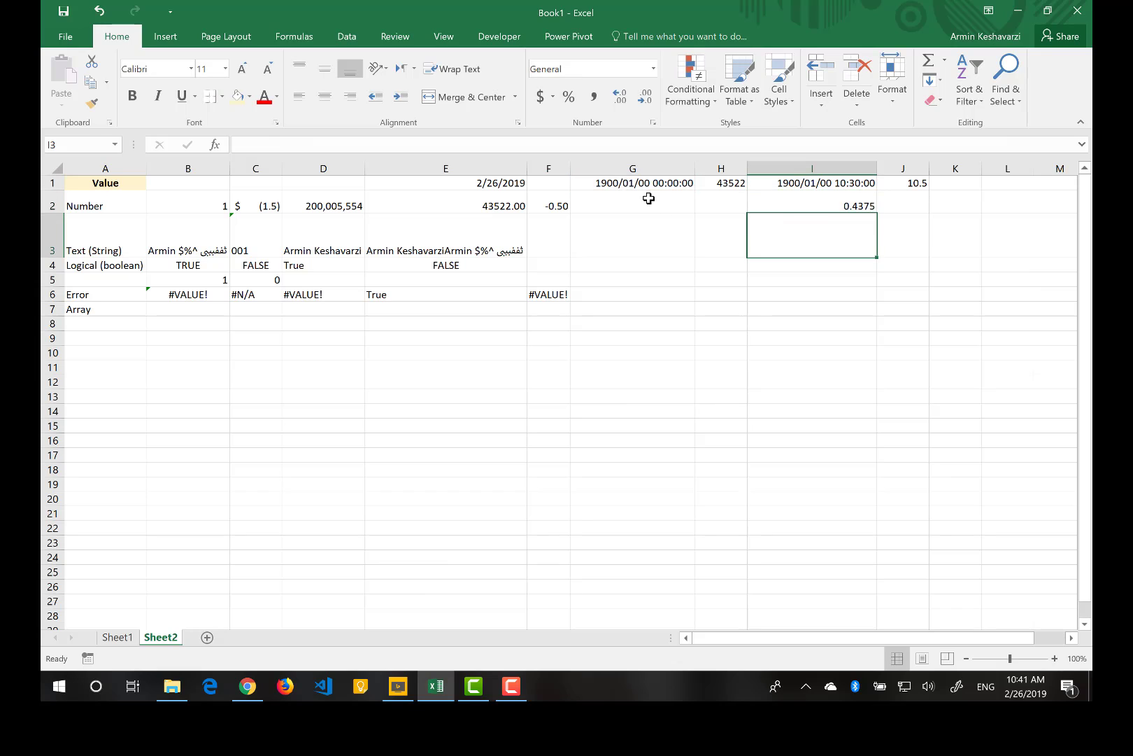
# Change the formula in cell J1 to =I1 by removing the multiplication by 24
pyautogui.click(903, 183)
pyautogui.write('=I1*24')
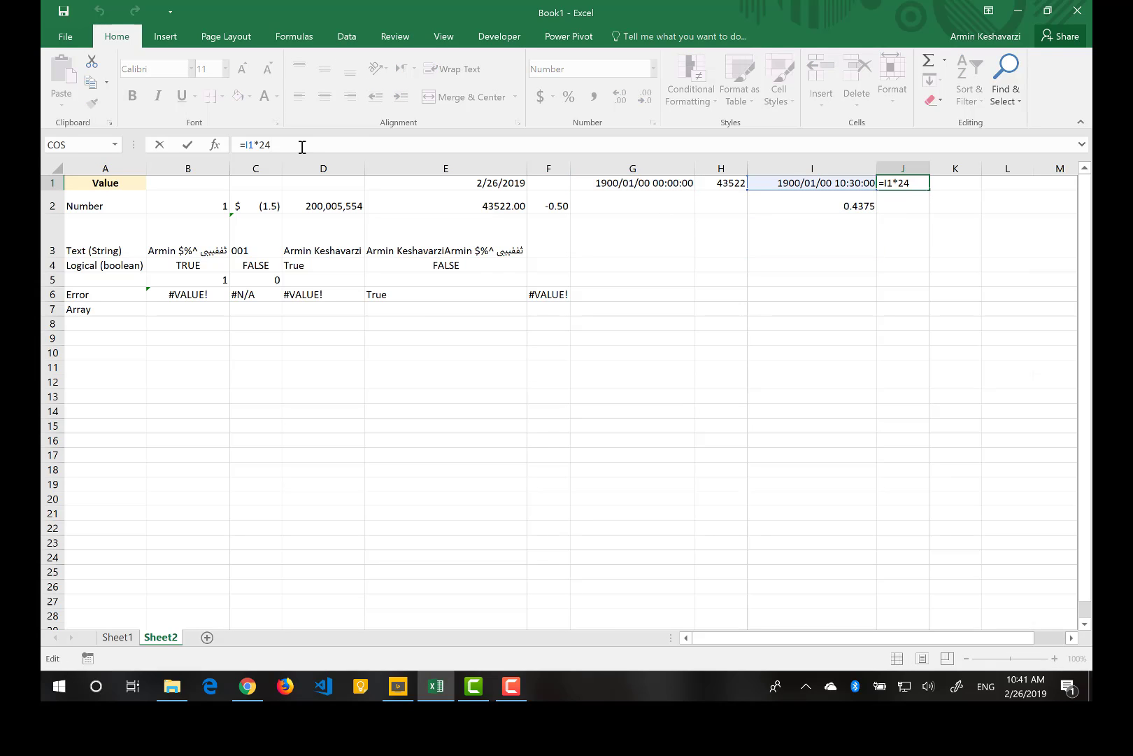
pyautogui.press('BackSpace')
pyautogui.press('BackSpace')
pyautogui.press('BackSpace')
pyautogui.press('Return')
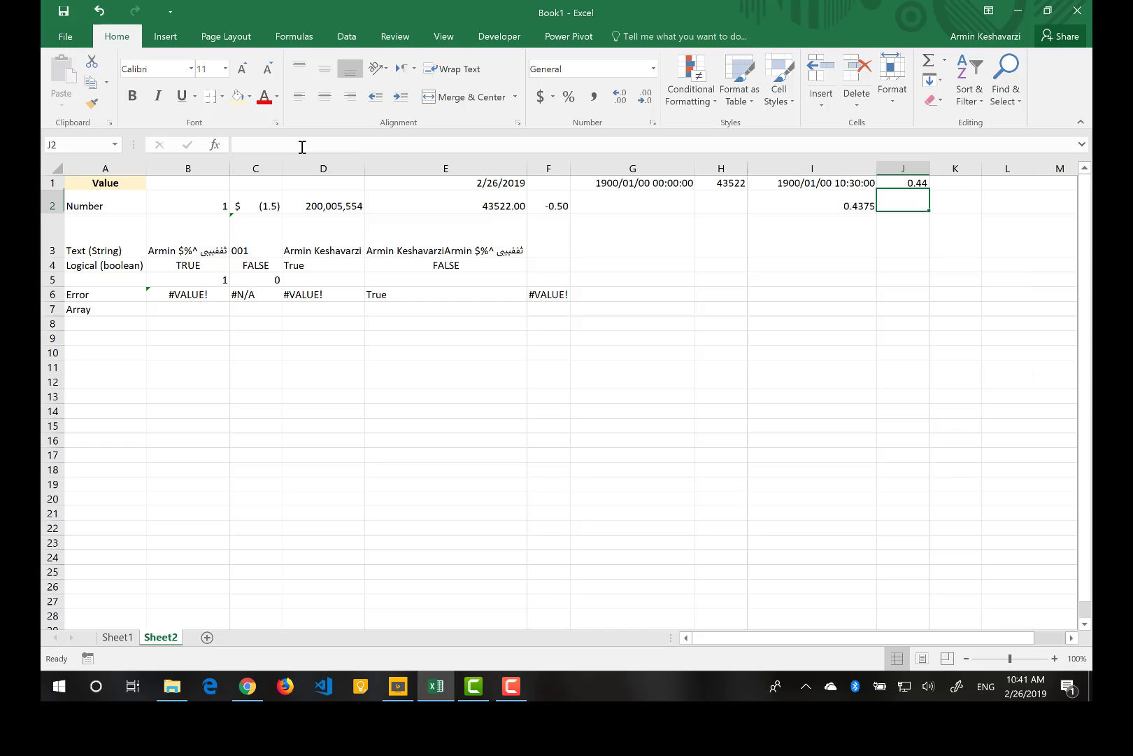
# Adjust the decimal places of cell J1 so the value is shown with four decimals
pyautogui.click(890, 180)
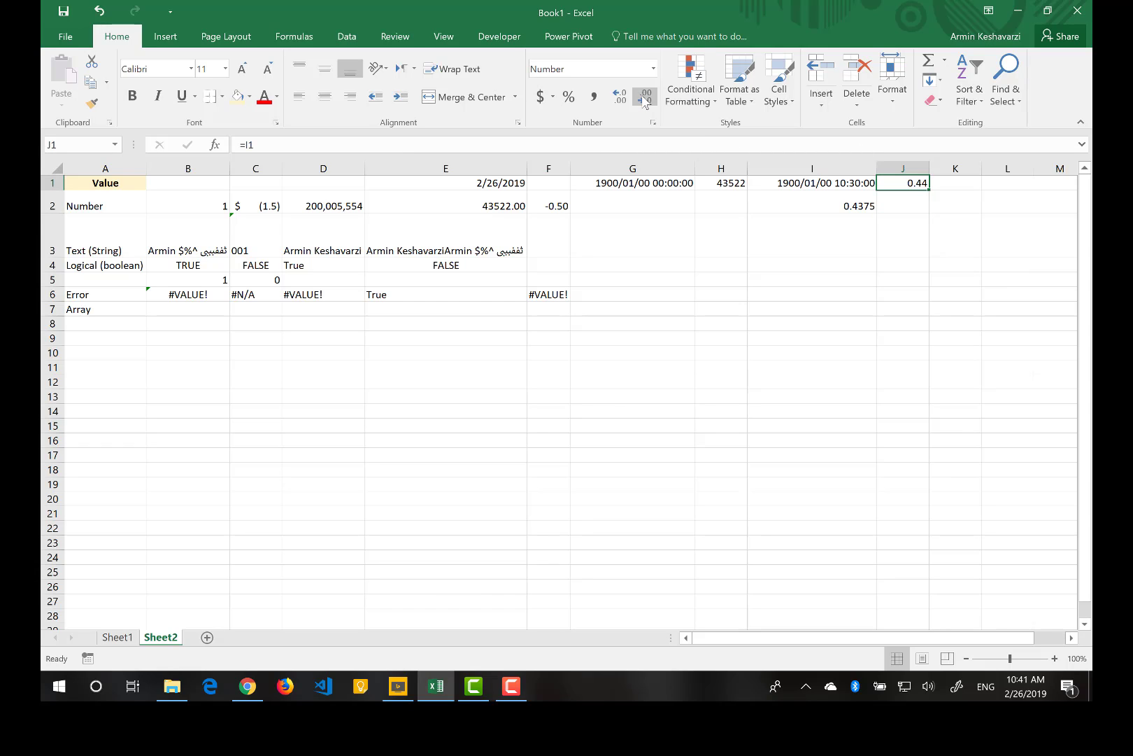
pyautogui.click(645, 99)
pyautogui.click(645, 100)
pyautogui.click(619, 98)
pyautogui.click(618, 98)
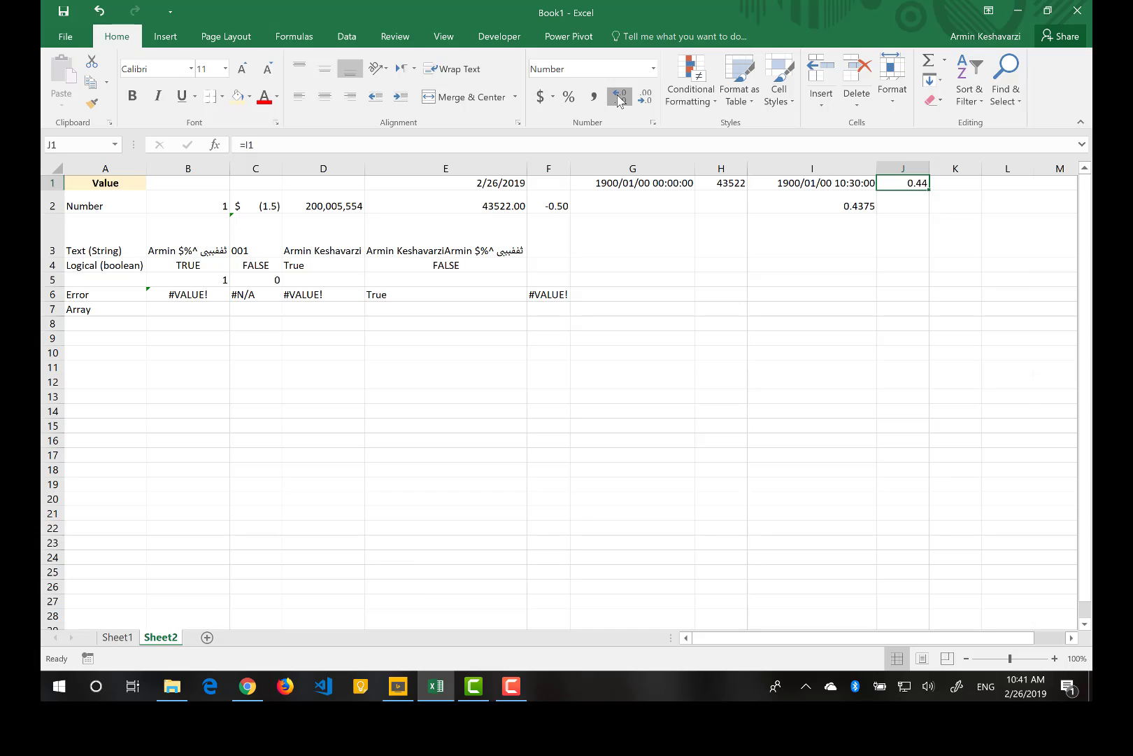
pyautogui.click(618, 100)
pyautogui.click(618, 100)
pyautogui.click(619, 99)
pyautogui.click(638, 102)
# Convert the day fraction in cell J1 to hours in cell K1 with the formula =J1*24
pyautogui.click(970, 184)
pyautogui.write('=')
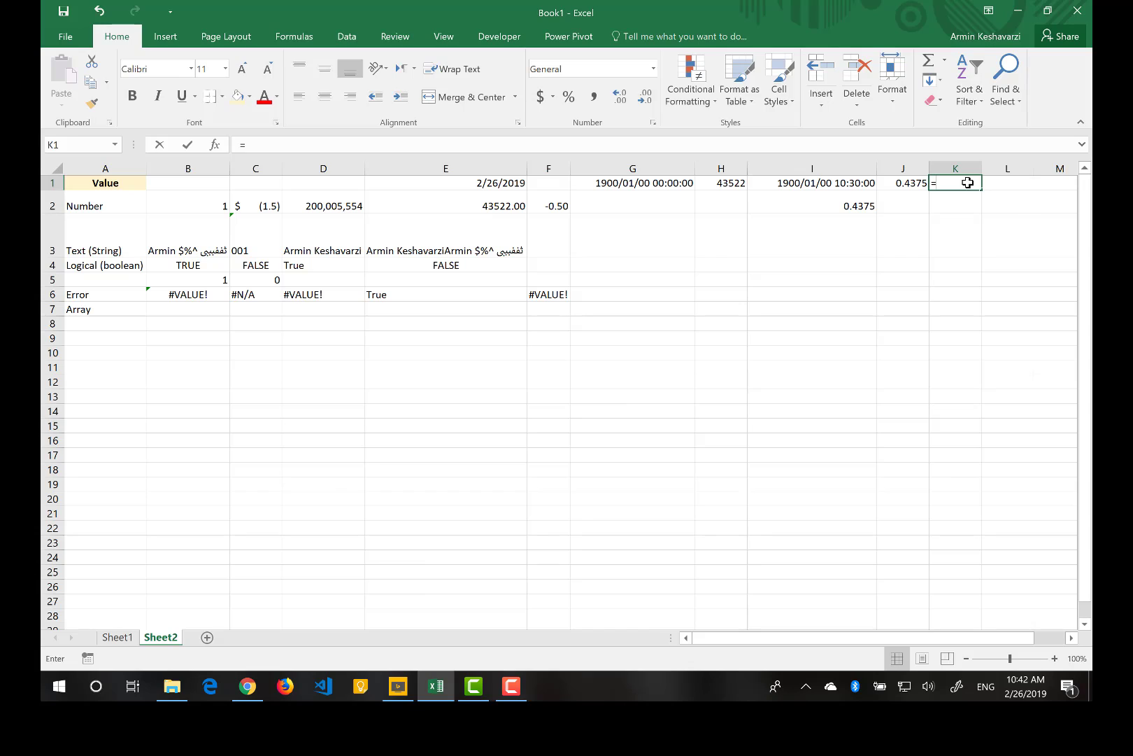
pyautogui.click(905, 183)
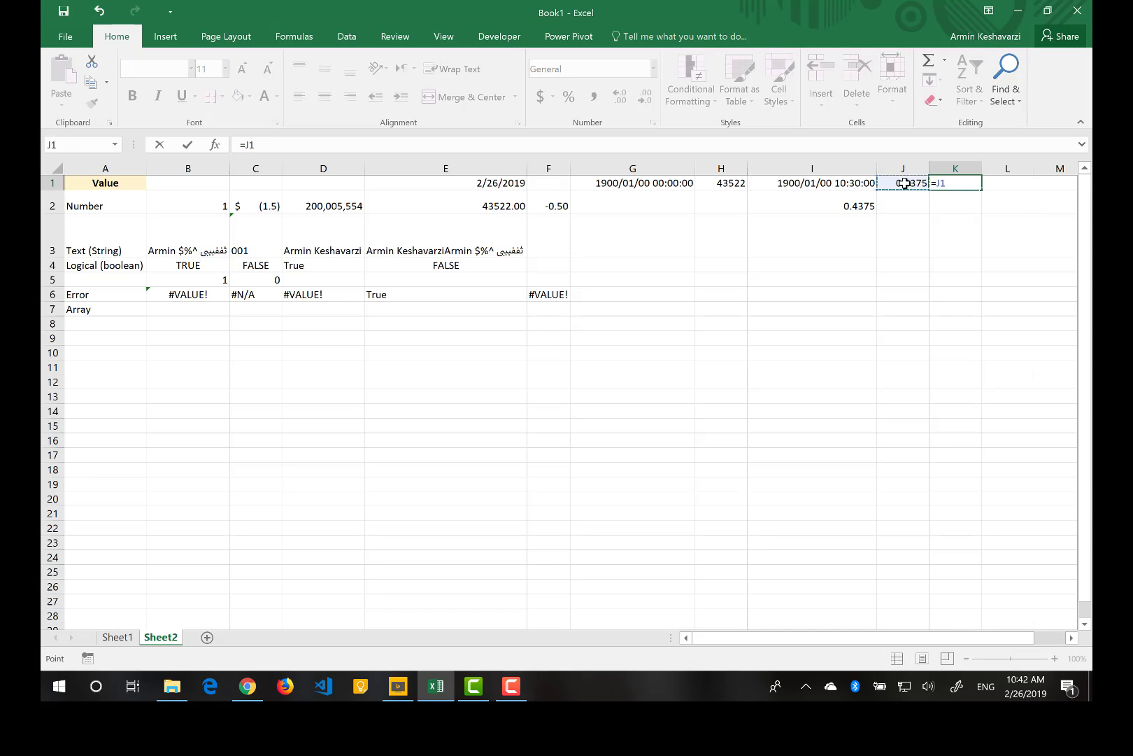
pyautogui.write('*24')
pyautogui.press('Return')
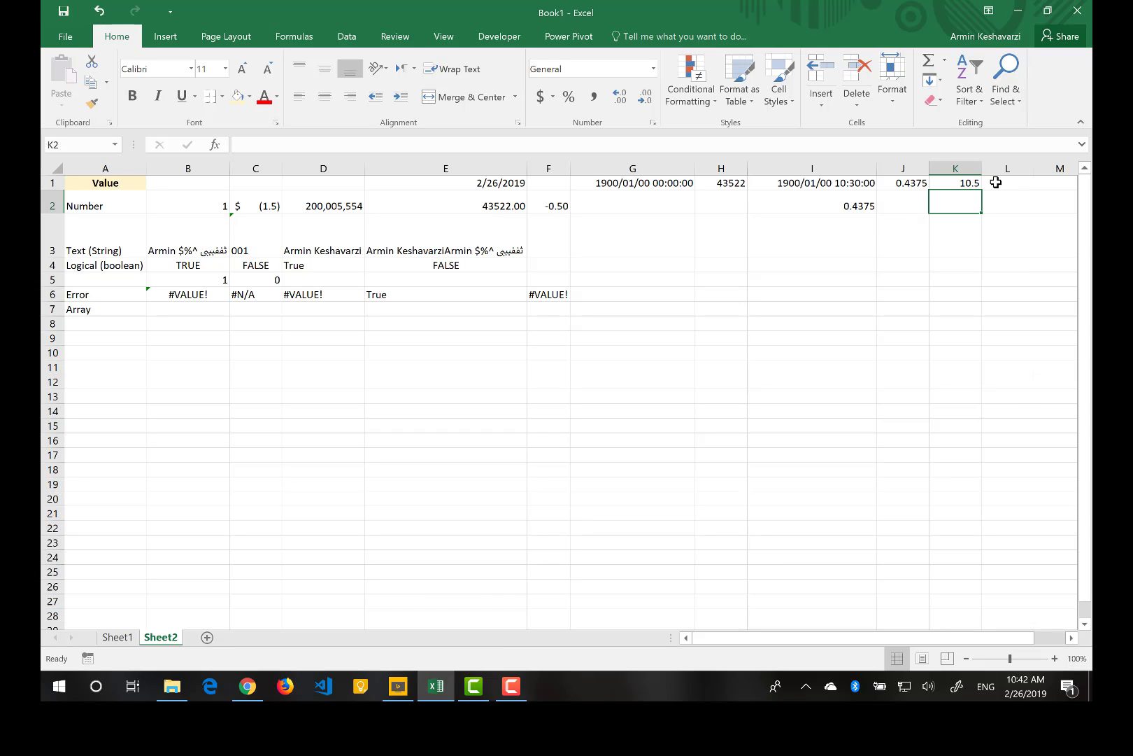
# Convert the hours in cell K1 to minutes in cell K2 with the formula =K1*60
pyautogui.write('=')
pyautogui.click(947, 182)
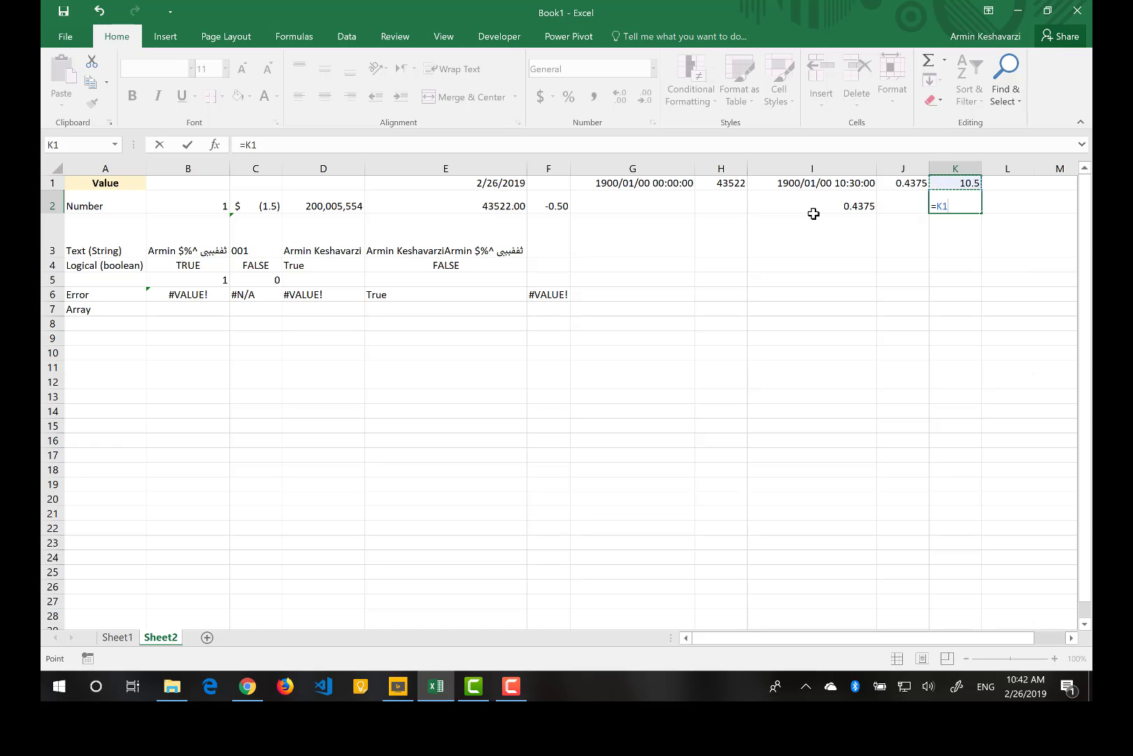
pyautogui.write('*60')
pyautogui.press('Return')
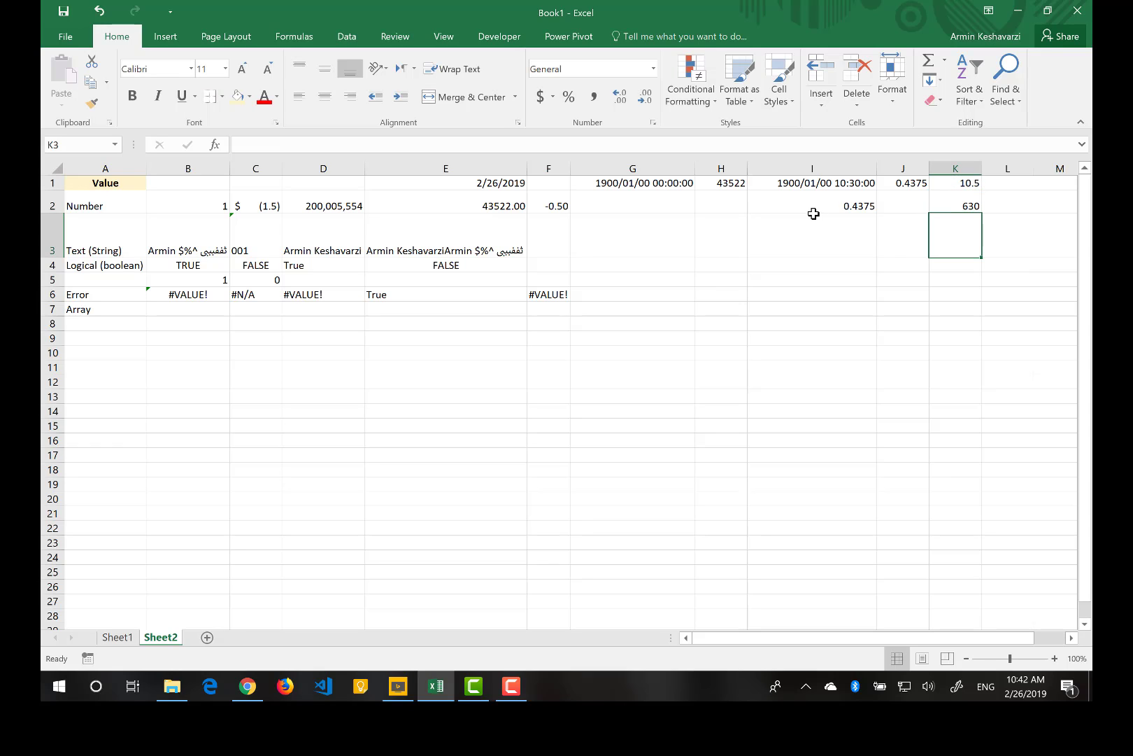
# Review the hours formula in cell K1 and go back to the invoice on Sheet1
pyautogui.click(945, 187)
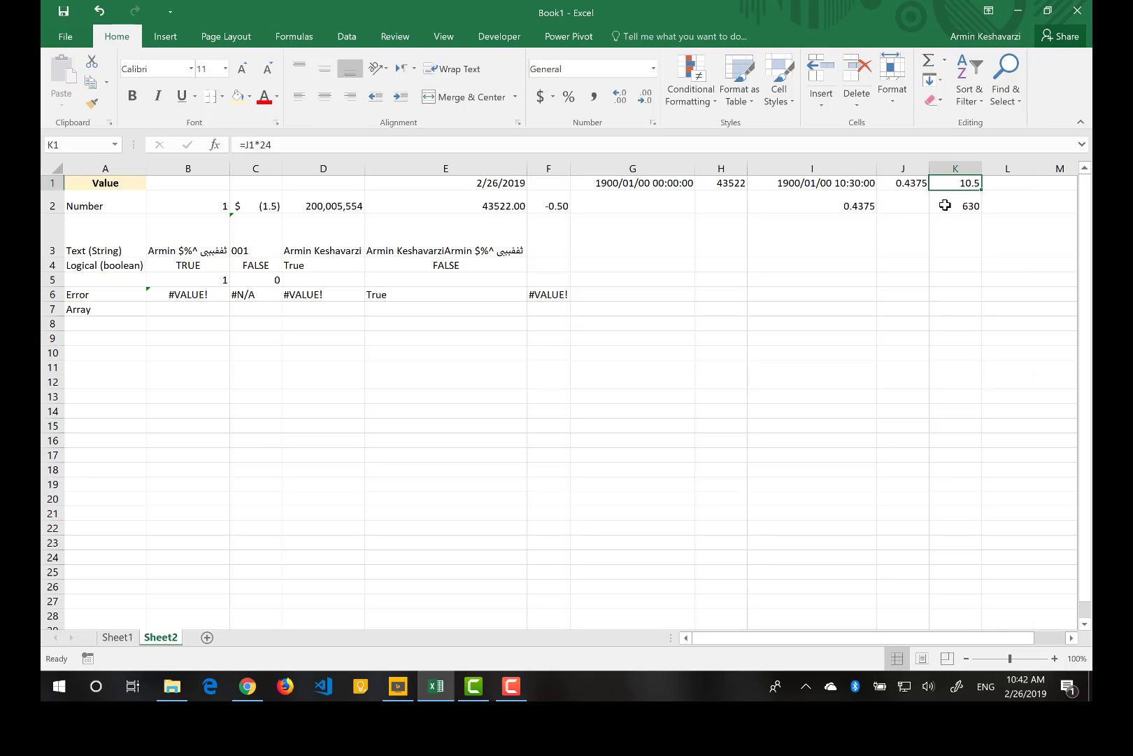
pyautogui.click(272, 146)
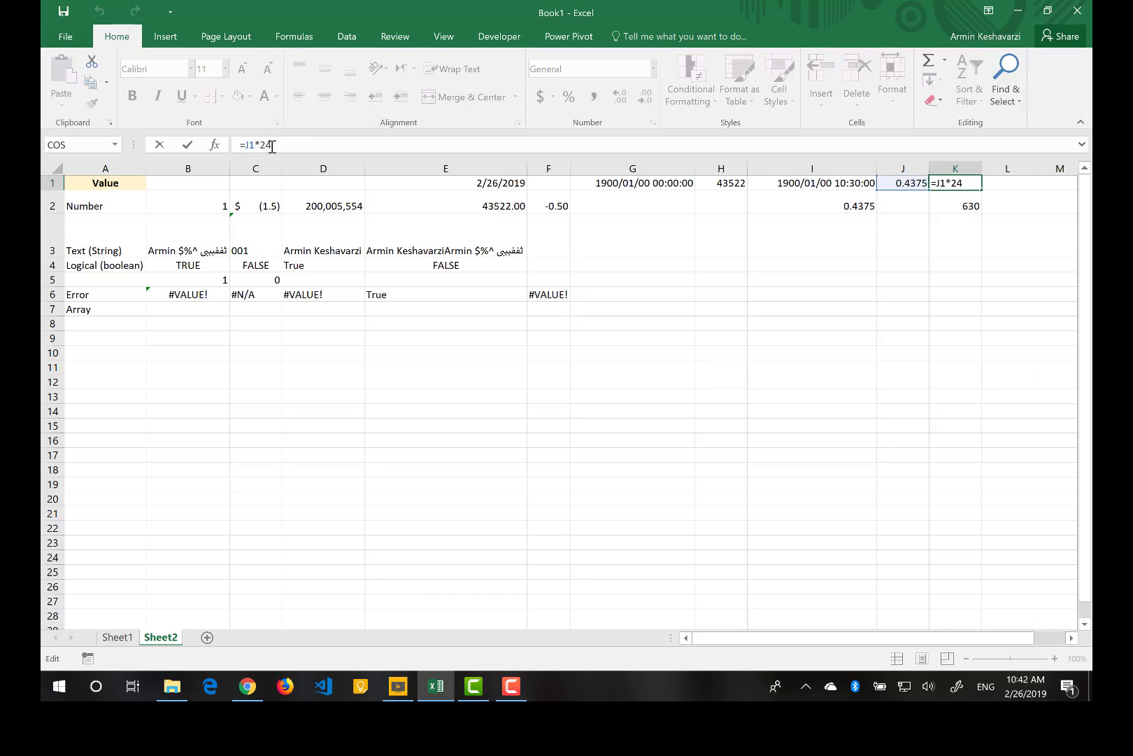
pyautogui.press('Return')
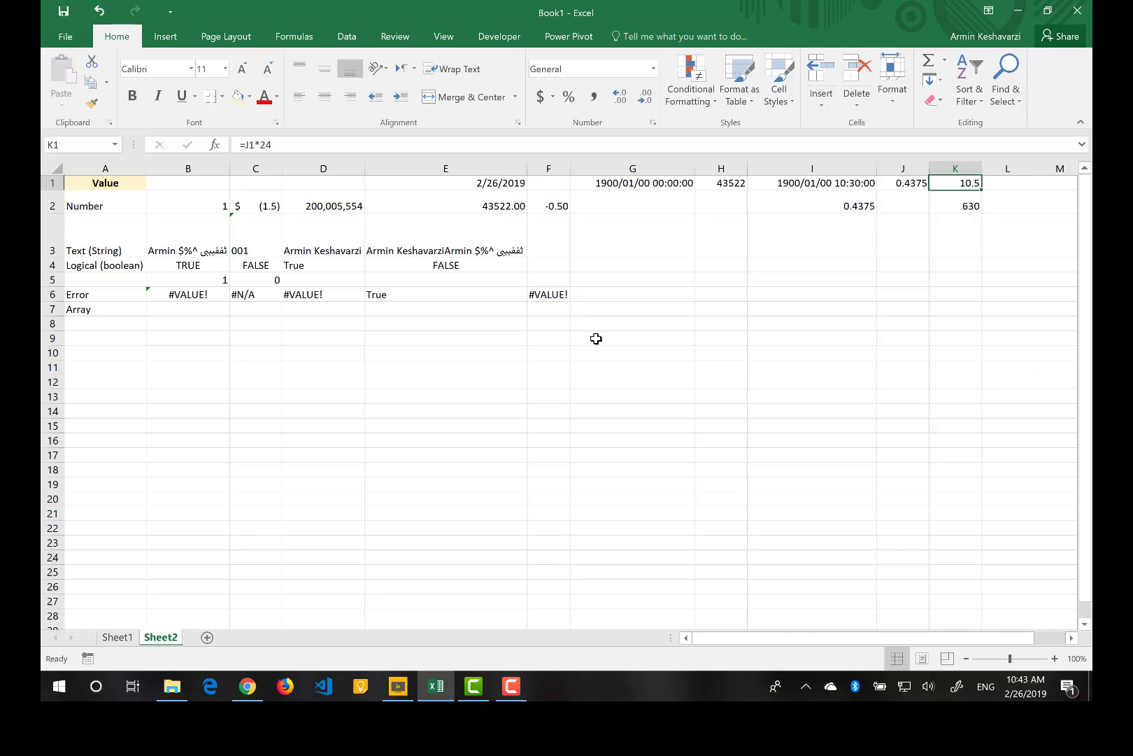
pyautogui.click(120, 637)
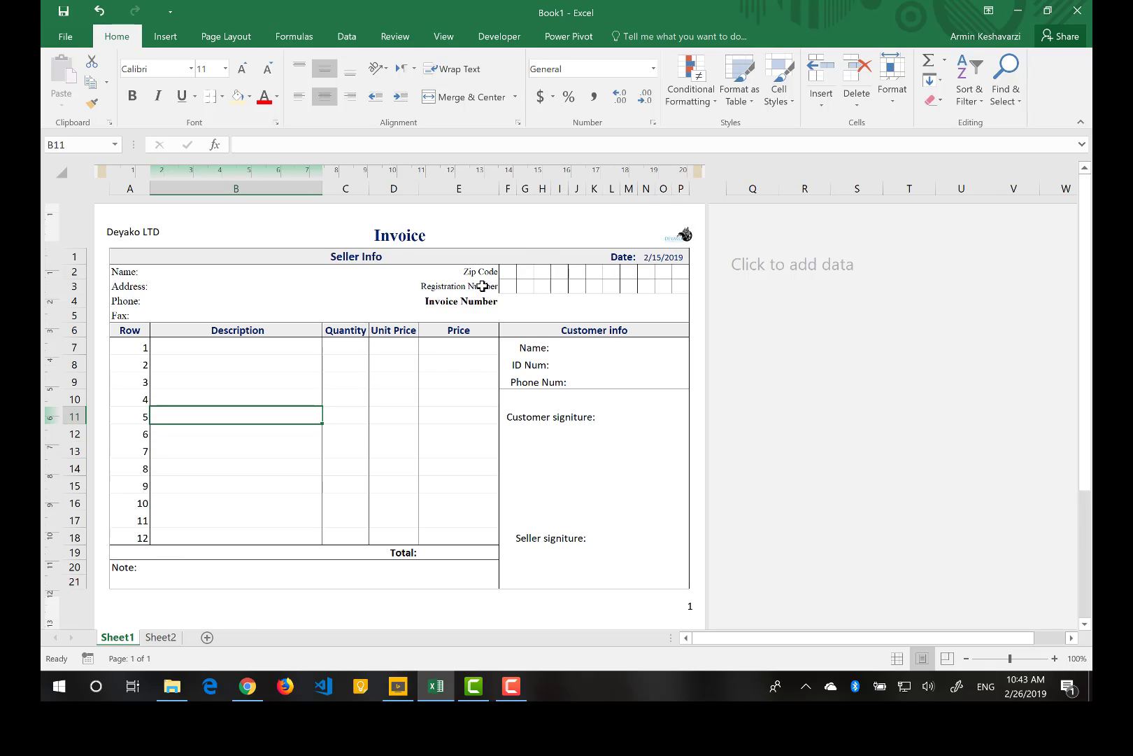
# Apply the custom number format yyy/mm/dd to the invoice date in cell N1
pyautogui.click(679, 252)
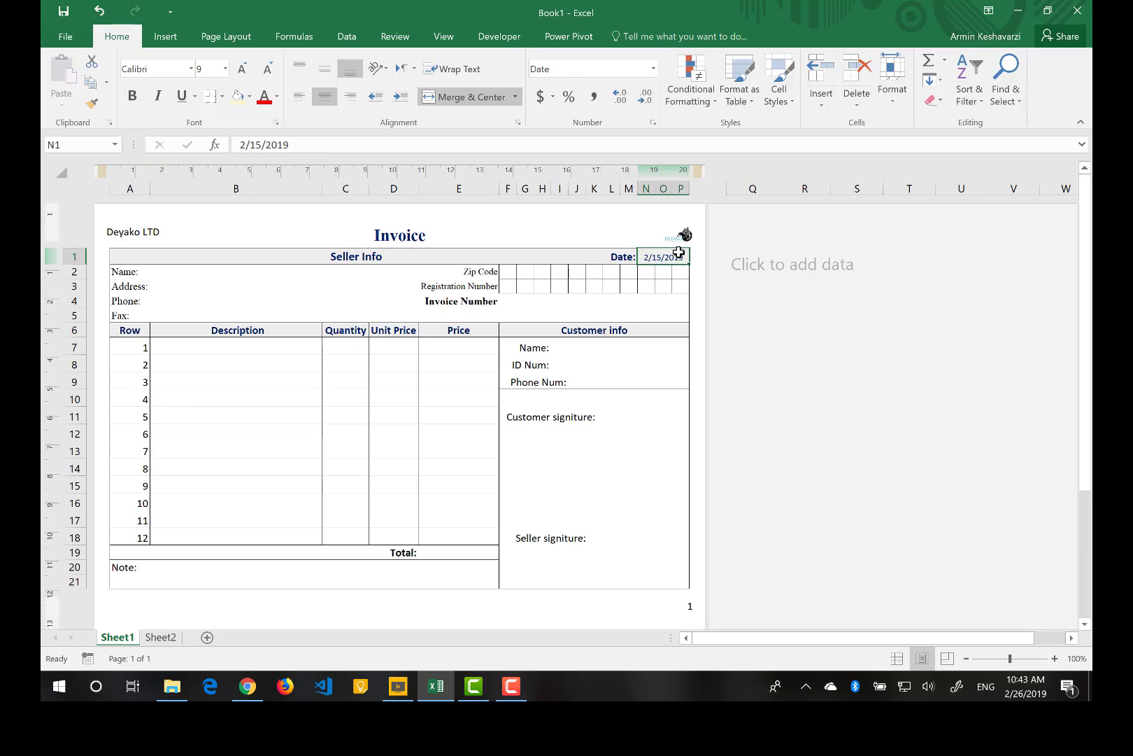
pyautogui.click(650, 123)
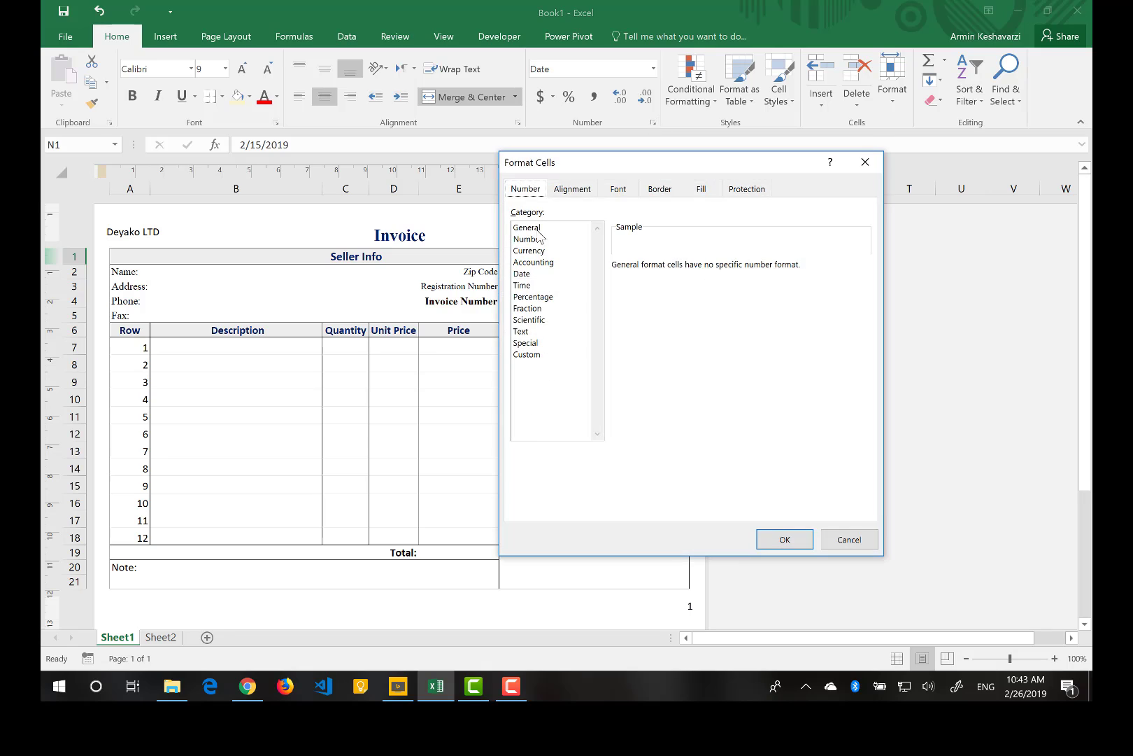
pyautogui.click(532, 355)
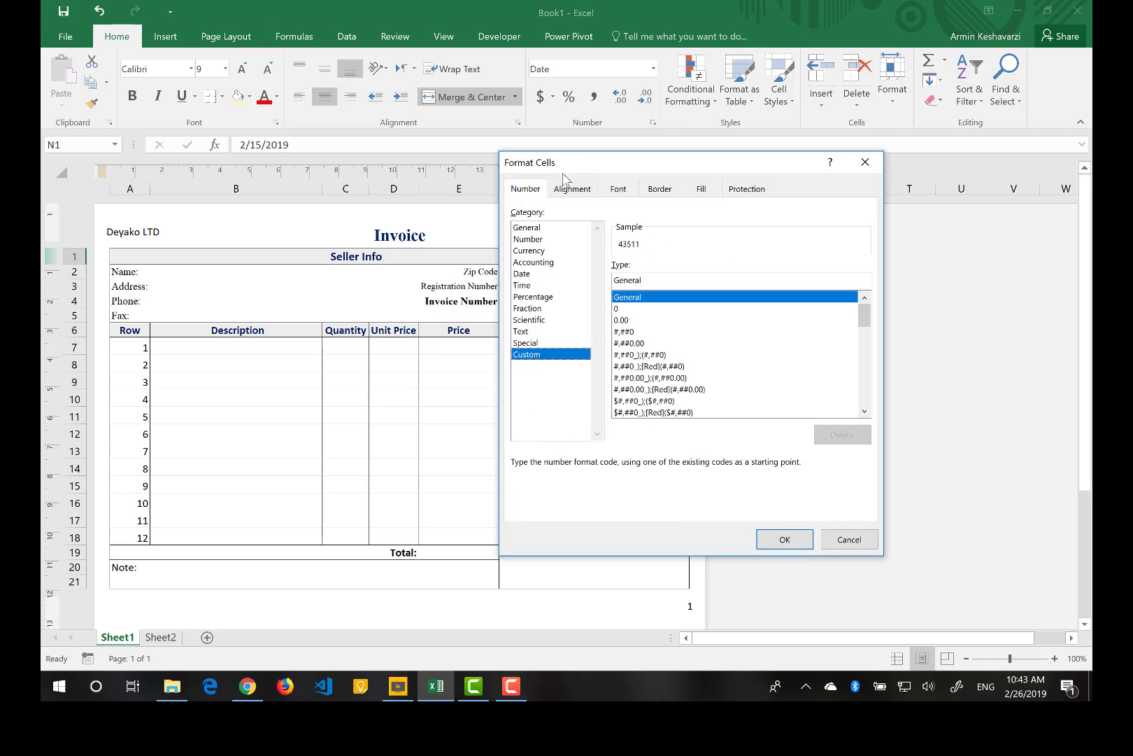
pyautogui.doubleClick(640, 280)
pyautogui.write('yyy')
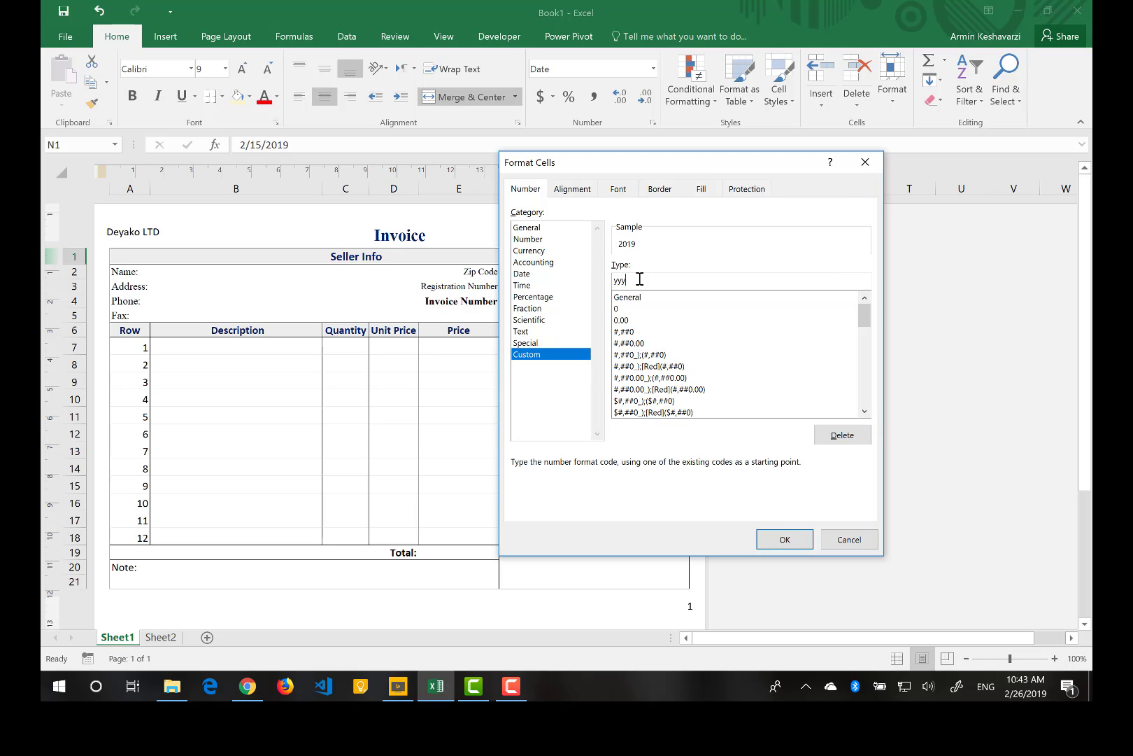
pyautogui.write('/mm/dd')
pyautogui.click(784, 538)
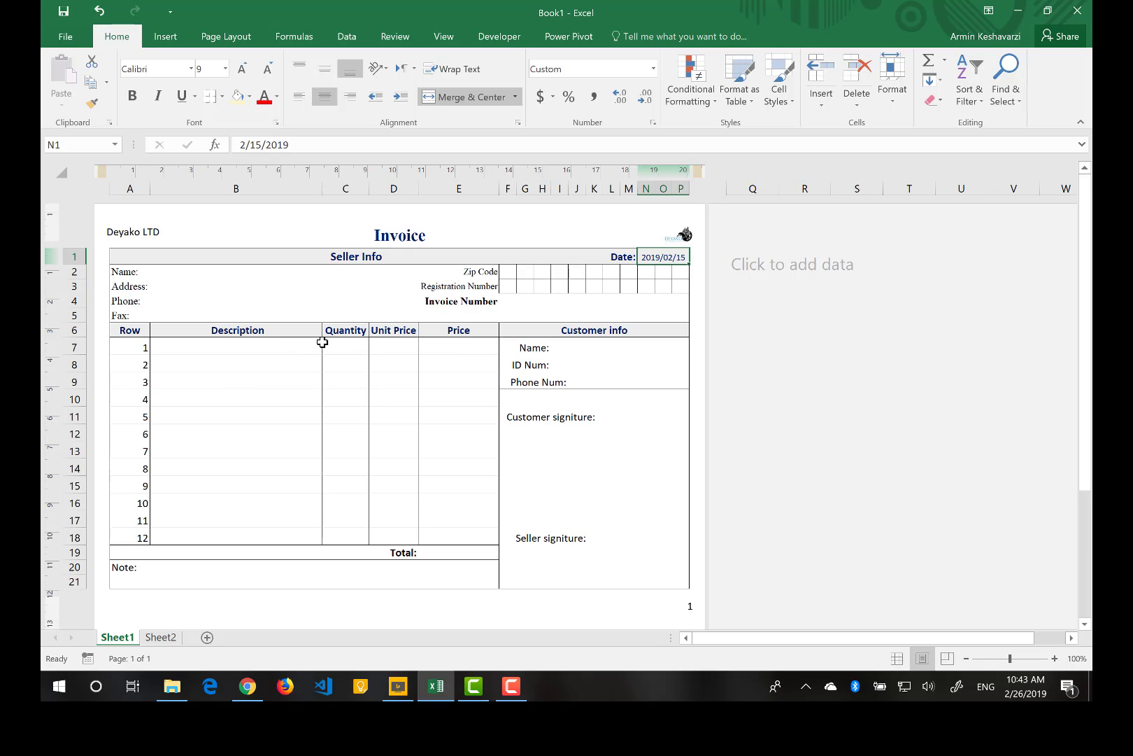
# Format the Price cells E7:E18 as Currency with the $ symbol and one decimal place
pyautogui.click(444, 345)
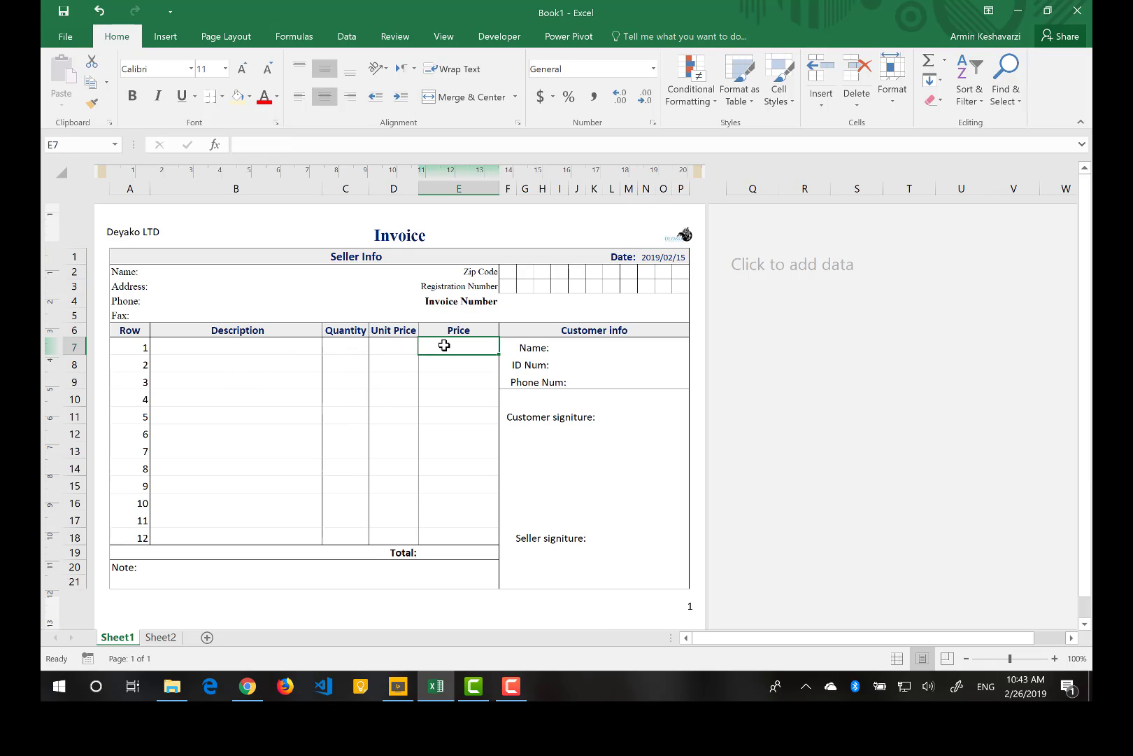
pyautogui.moveTo(444, 345); pyautogui.dragTo(434, 534)
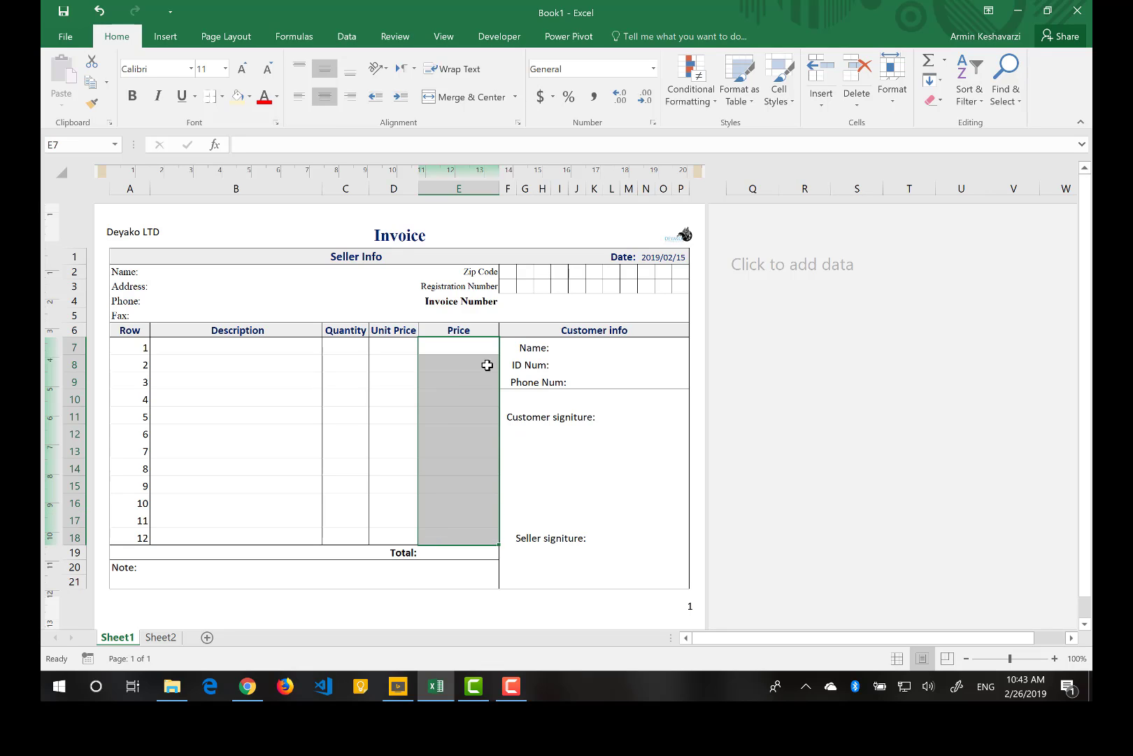
pyautogui.click(652, 123)
pyautogui.click(528, 239)
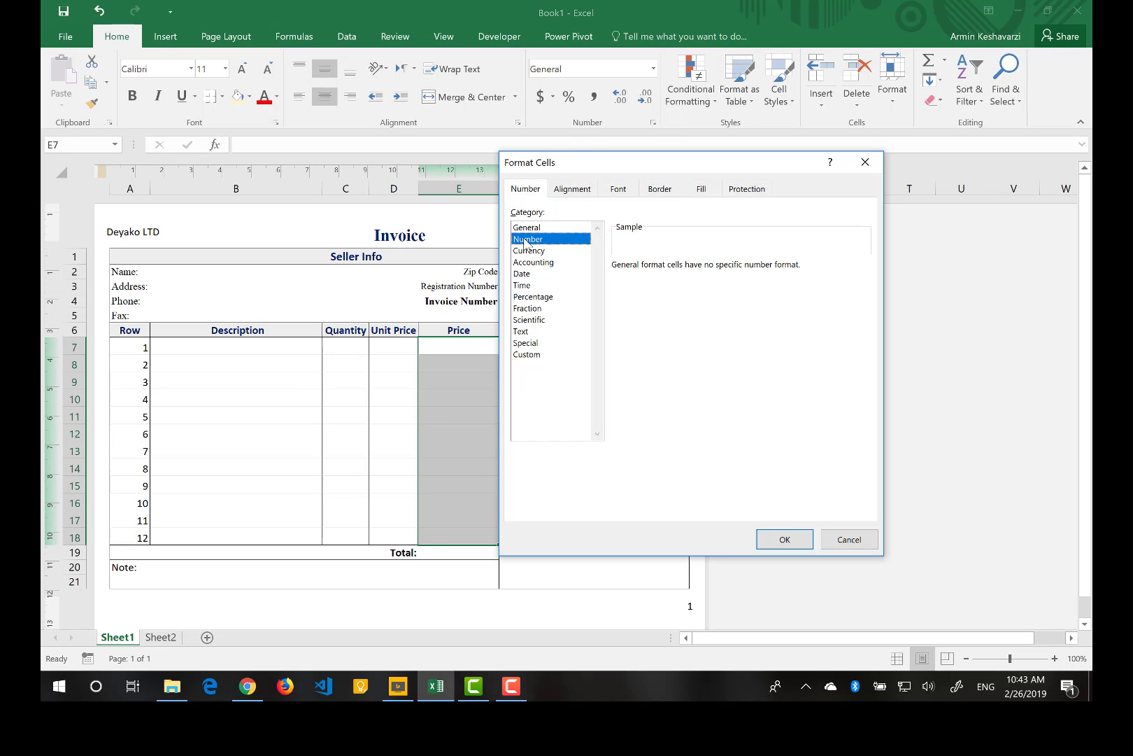
pyautogui.click(712, 270)
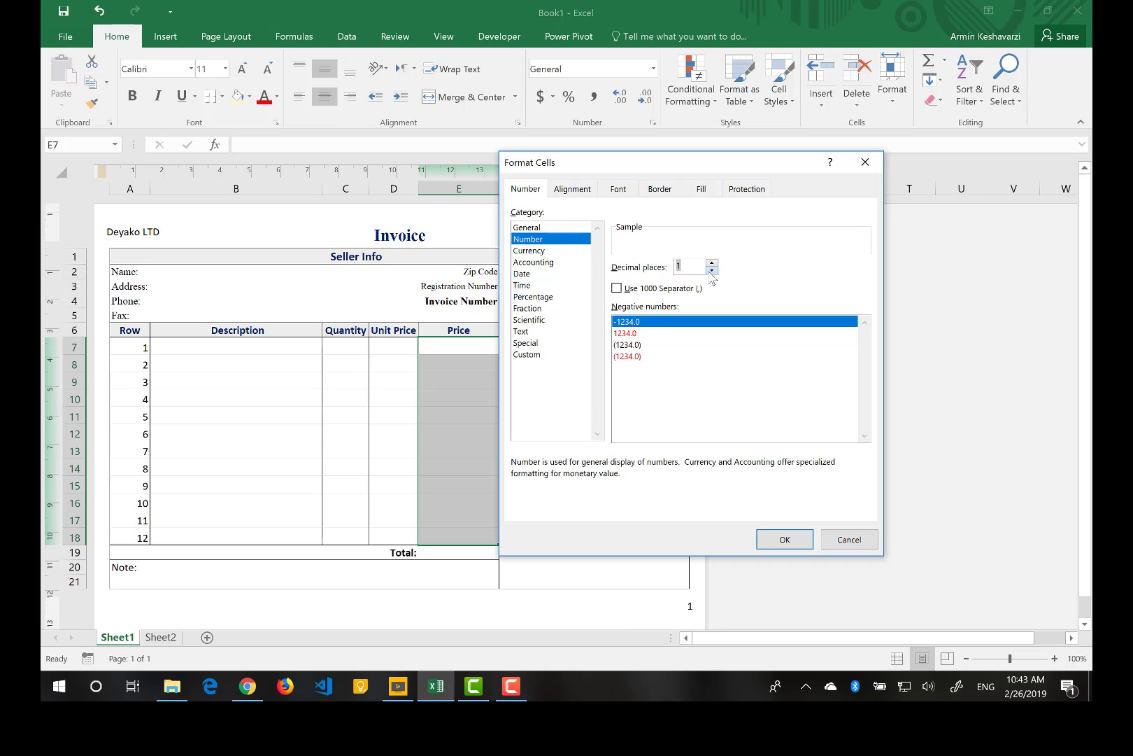
pyautogui.click(711, 270)
pyautogui.click(712, 263)
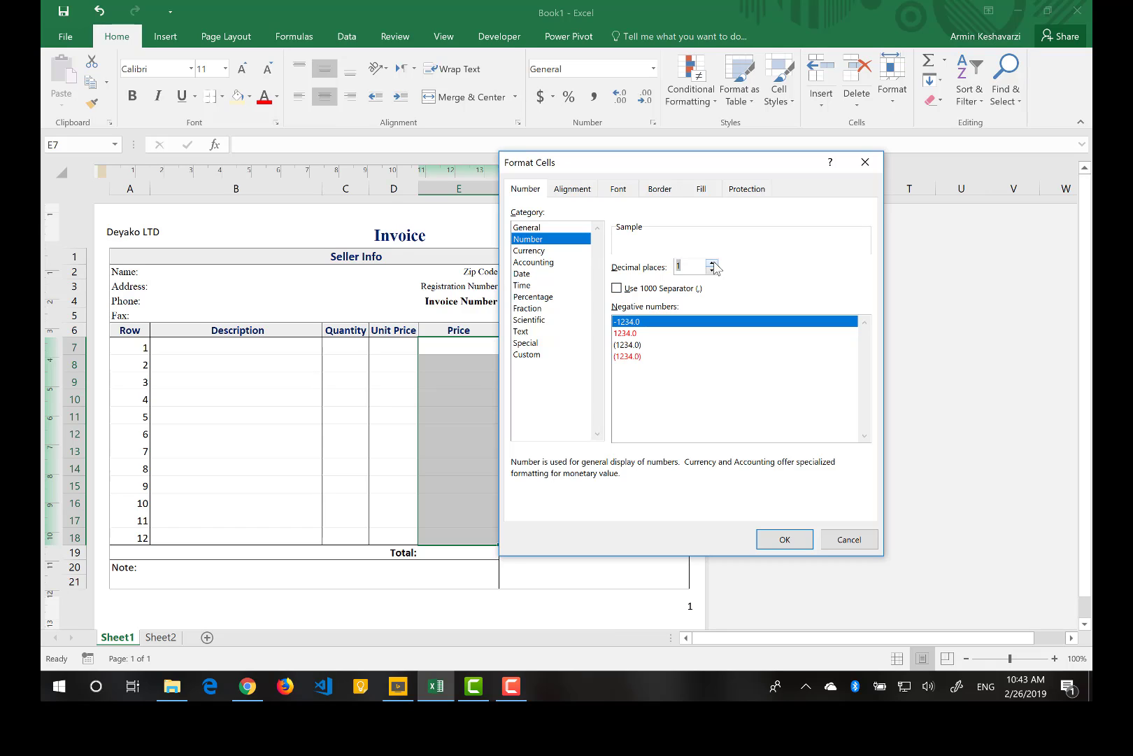
pyautogui.click(640, 291)
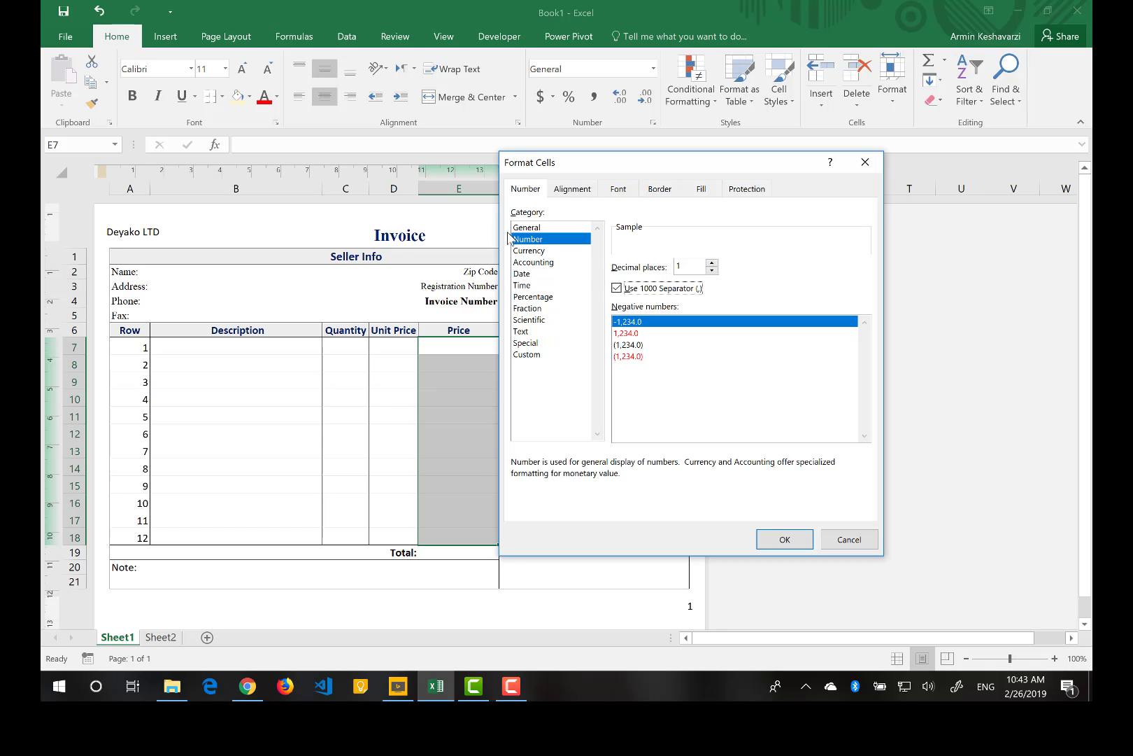
pyautogui.click(520, 253)
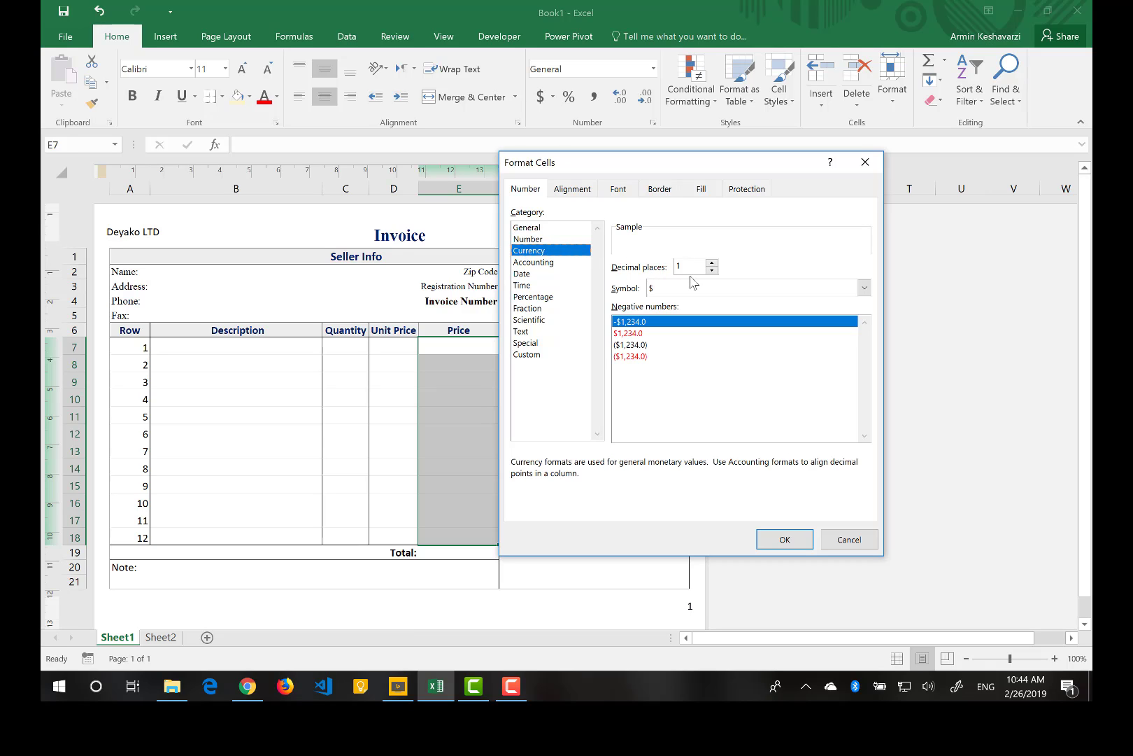
pyautogui.click(785, 539)
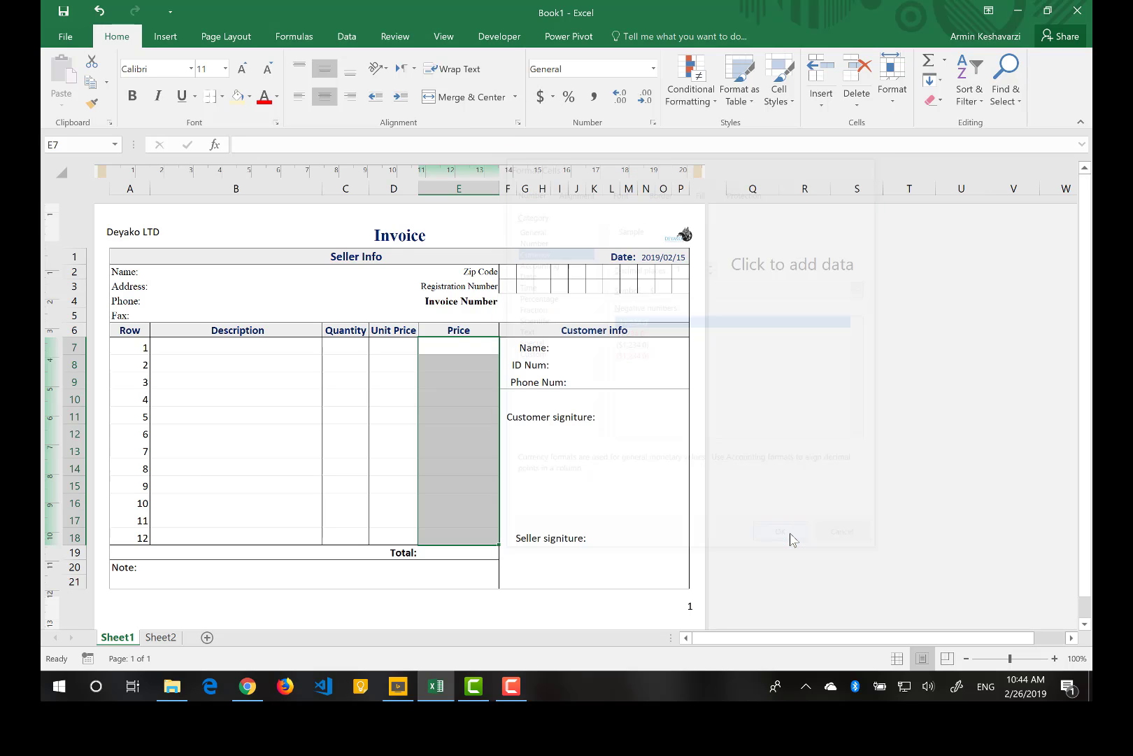
# Enter 1000 as the first row's price in cell E7 and check how it is displayed
pyautogui.click(459, 346)
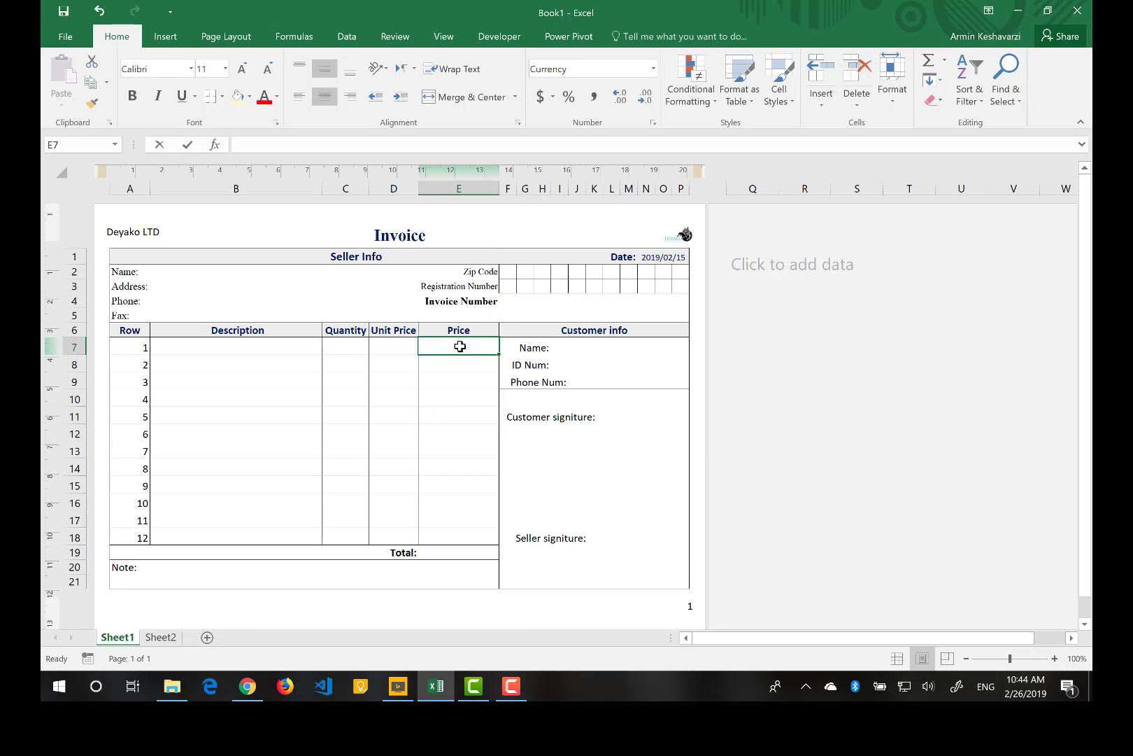
pyautogui.write('1000')
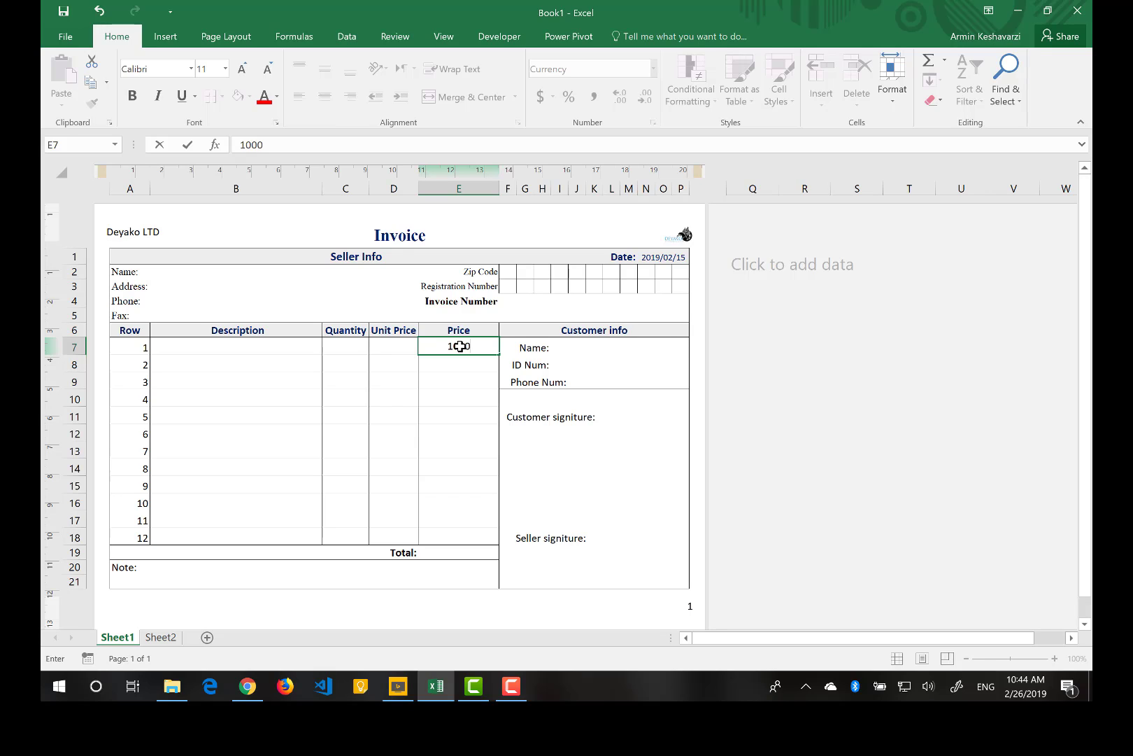
pyautogui.press('Return')
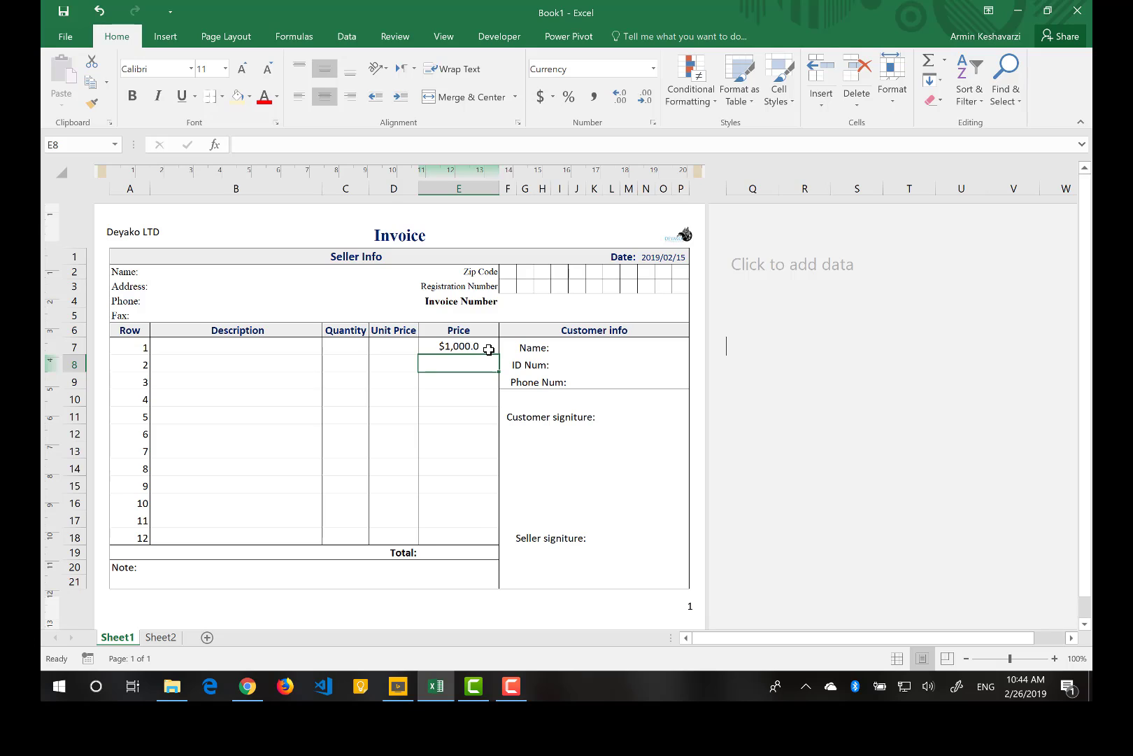
pyautogui.click(486, 345)
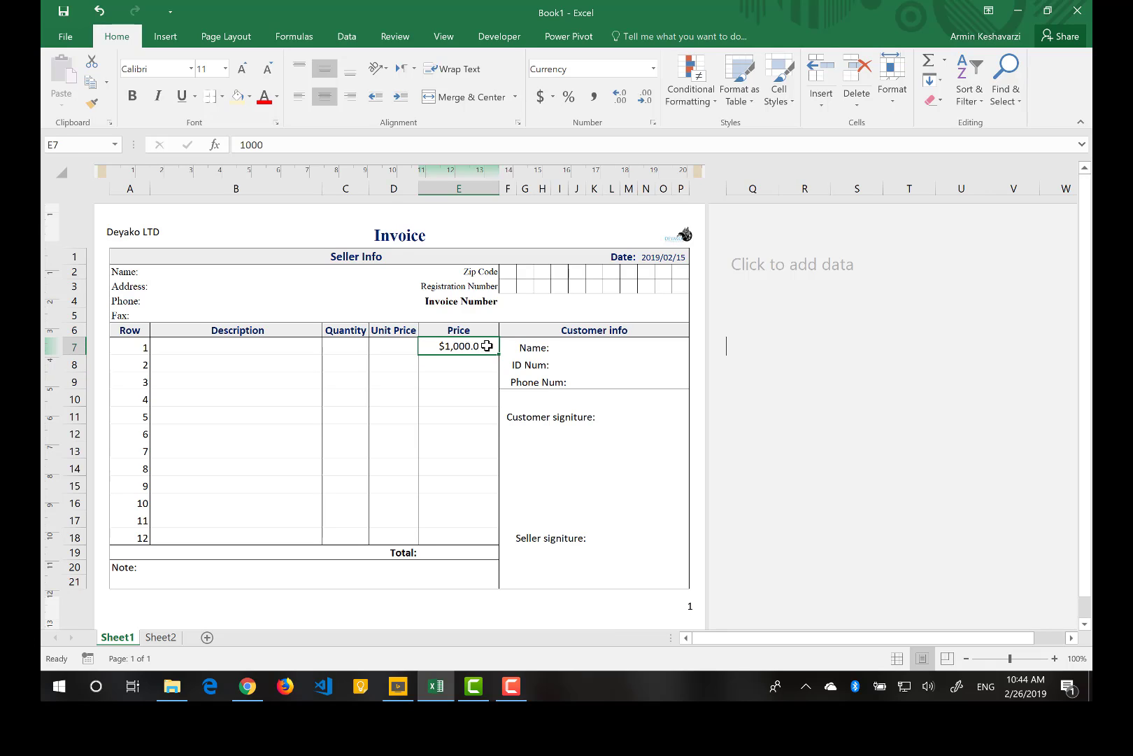
# Format the Quantity cells C7:C18 as Number with zero decimal places and the 1000 separator
pyautogui.click(345, 348)
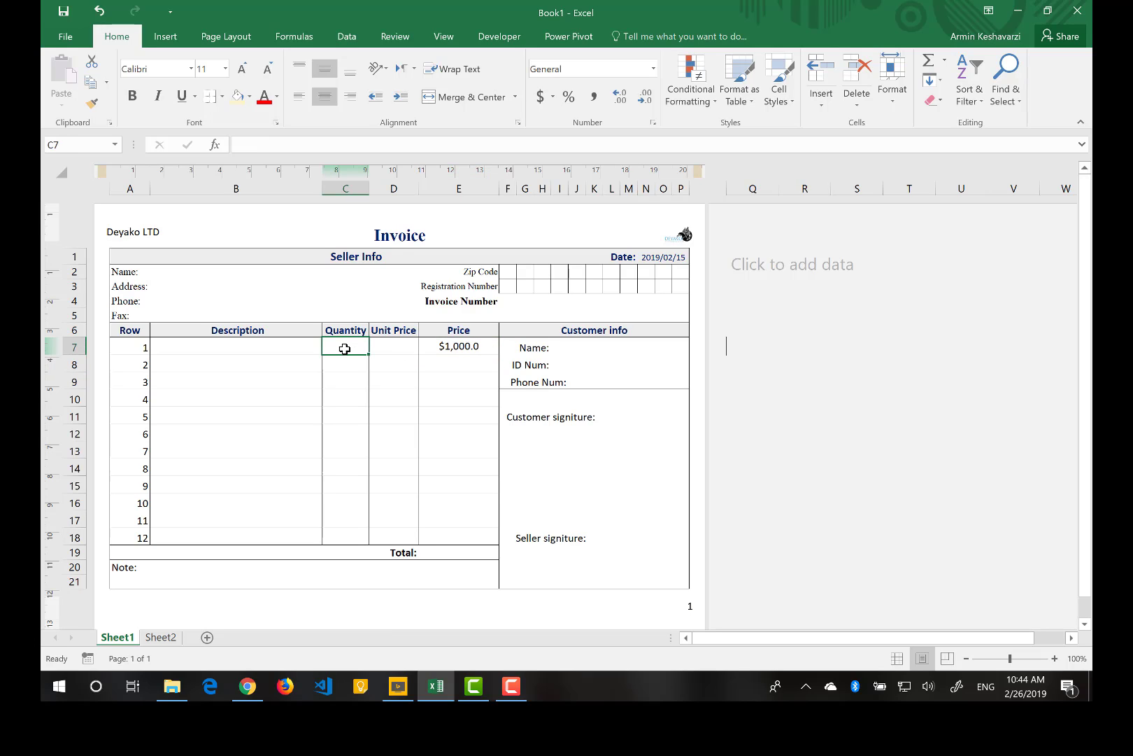
pyautogui.moveTo(345, 348); pyautogui.dragTo(333, 534)
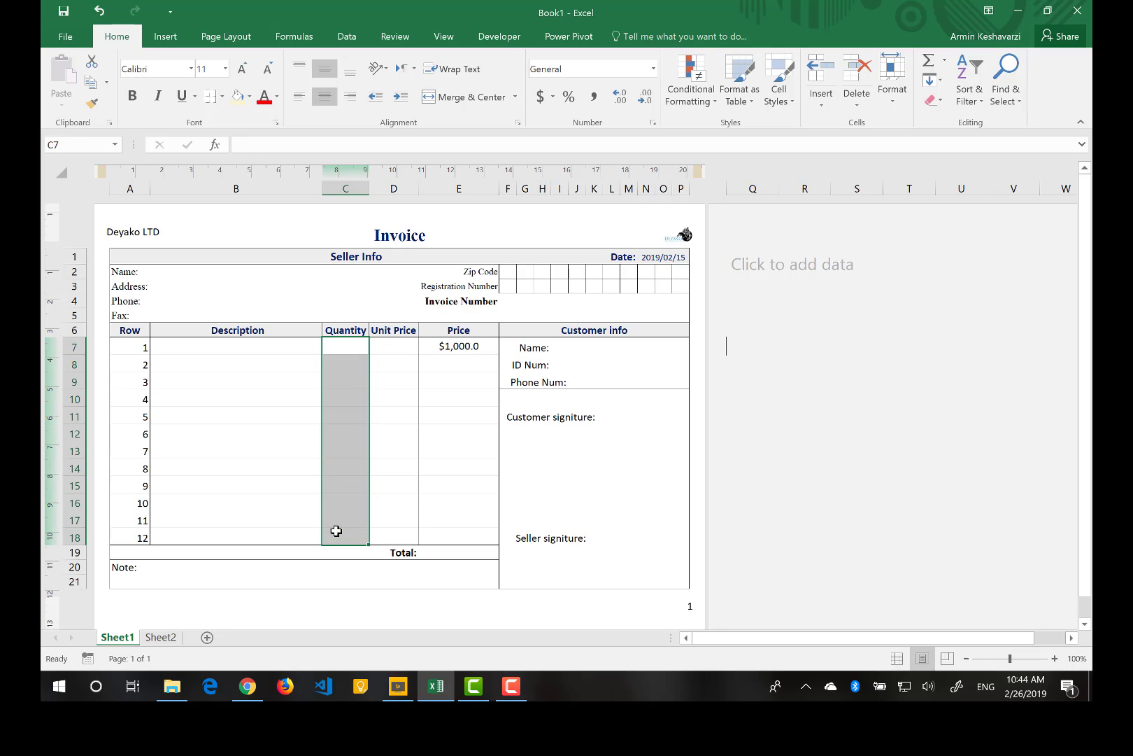
pyautogui.click(655, 124)
pyautogui.click(539, 240)
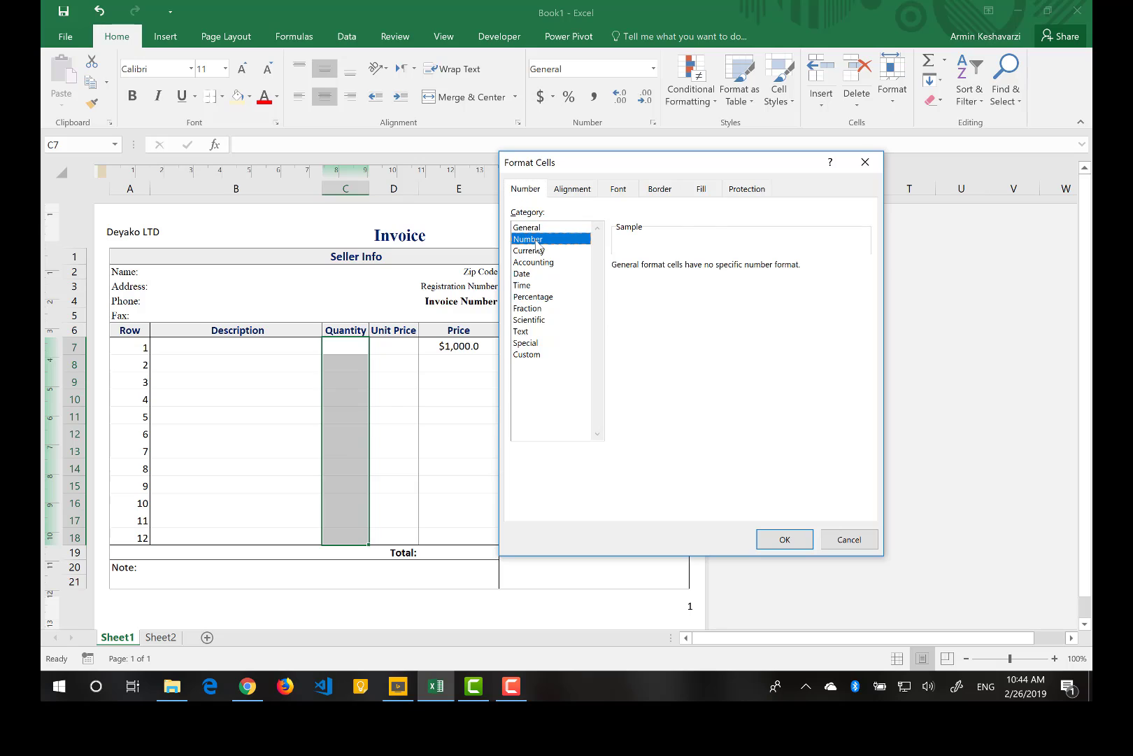
pyautogui.click(711, 270)
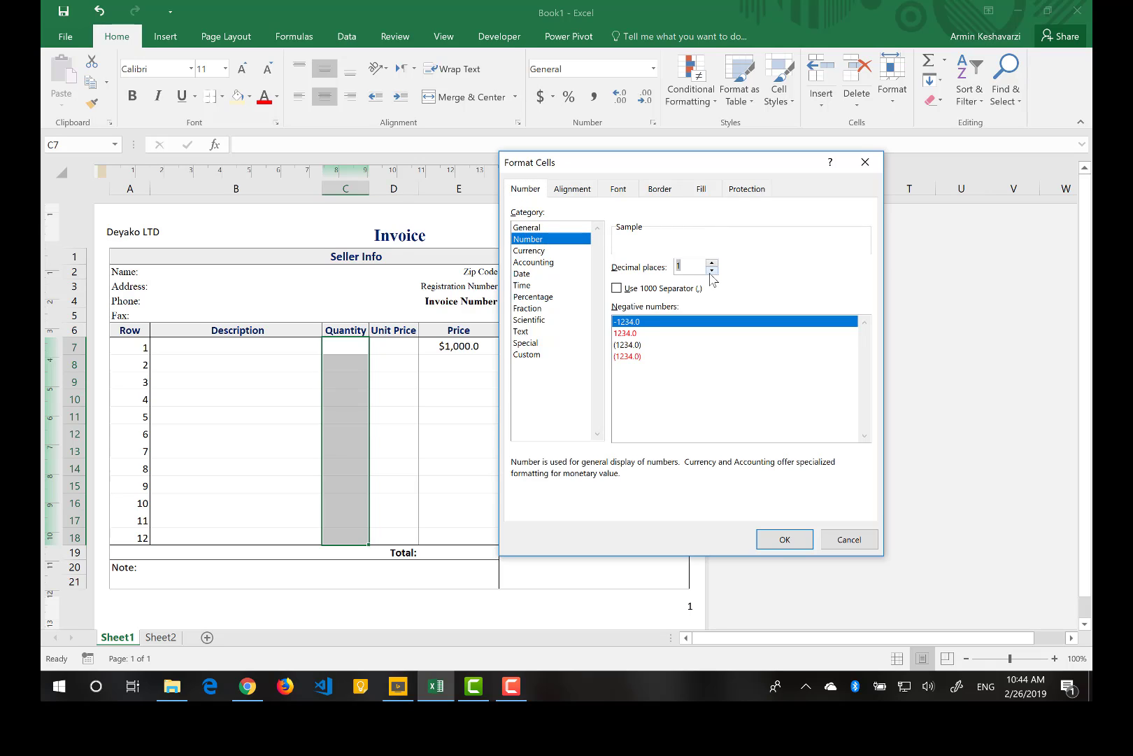
pyautogui.click(712, 270)
pyautogui.click(660, 289)
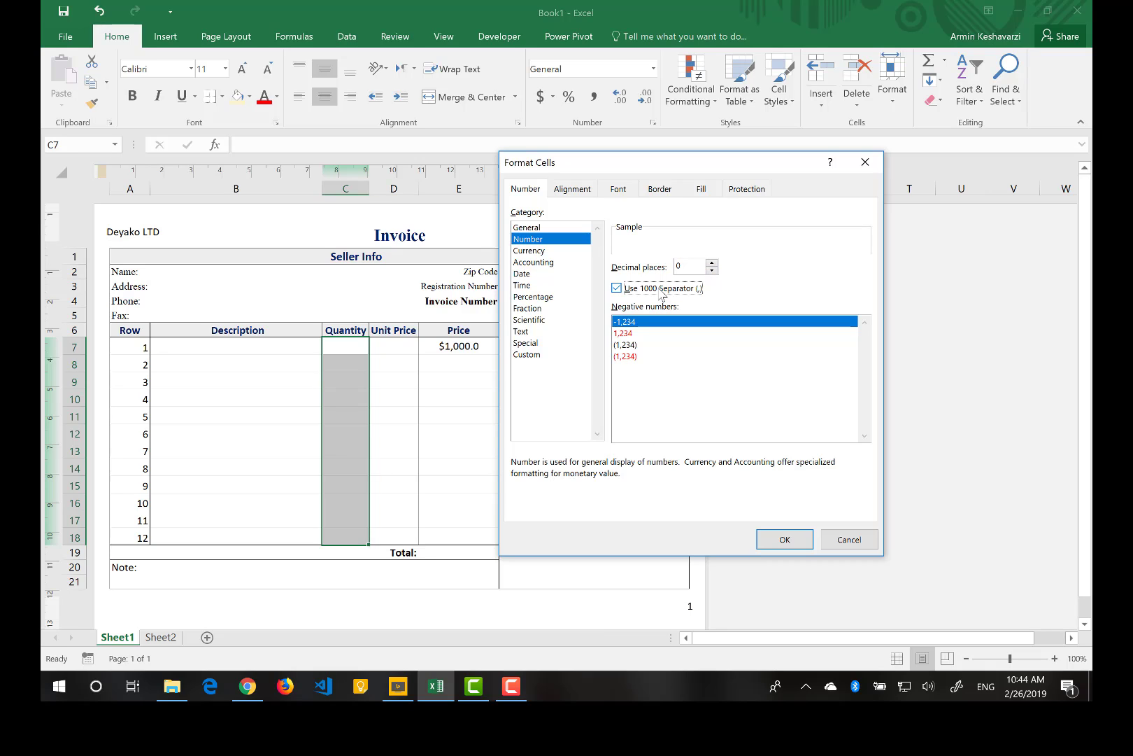
pyautogui.click(783, 540)
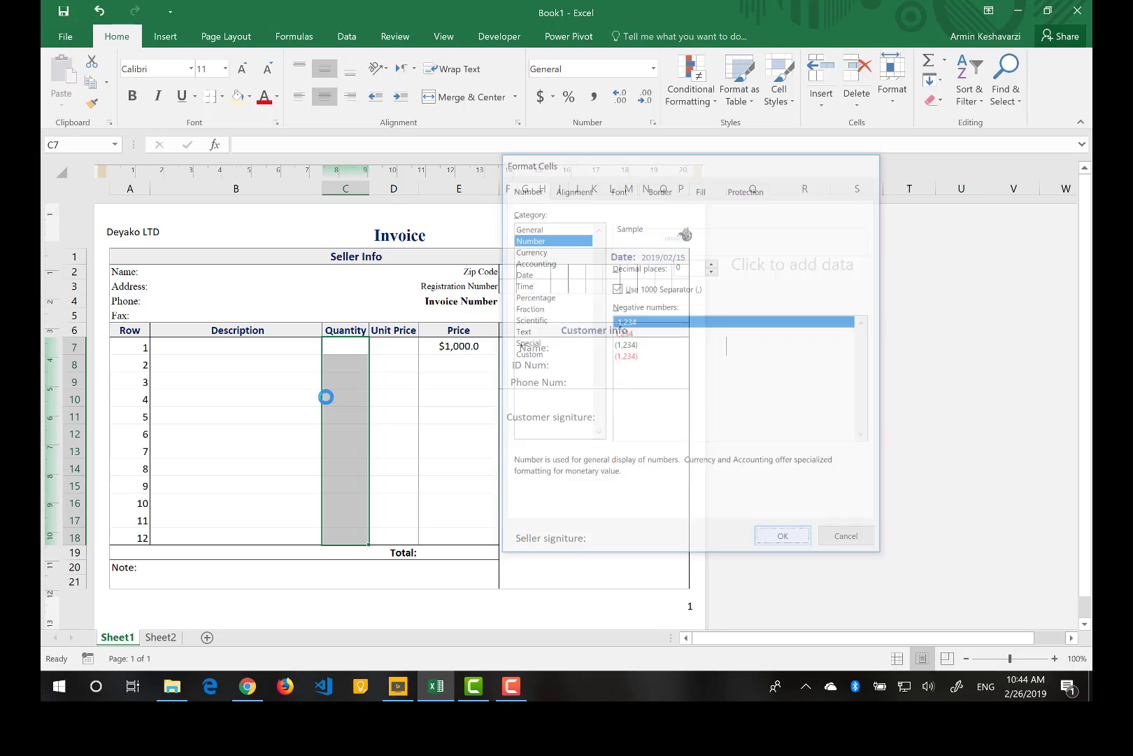
# Enter 12000 as the first row's quantity in cell C7
pyautogui.click(341, 348)
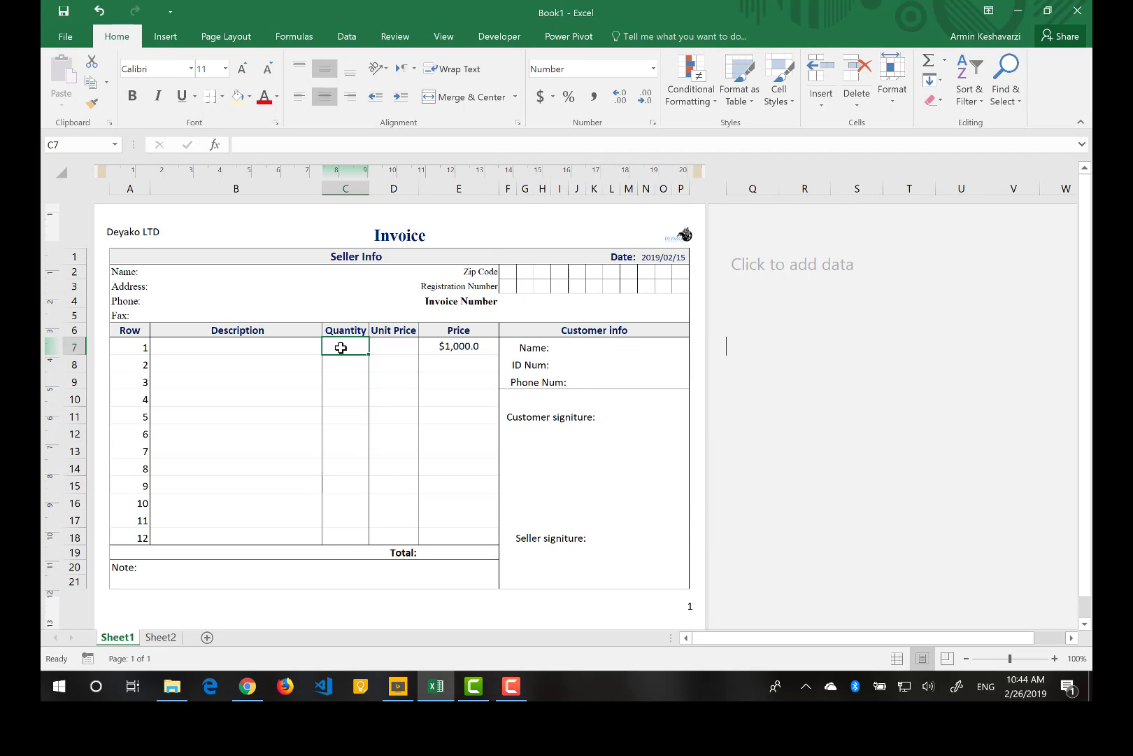
pyautogui.write('12000')
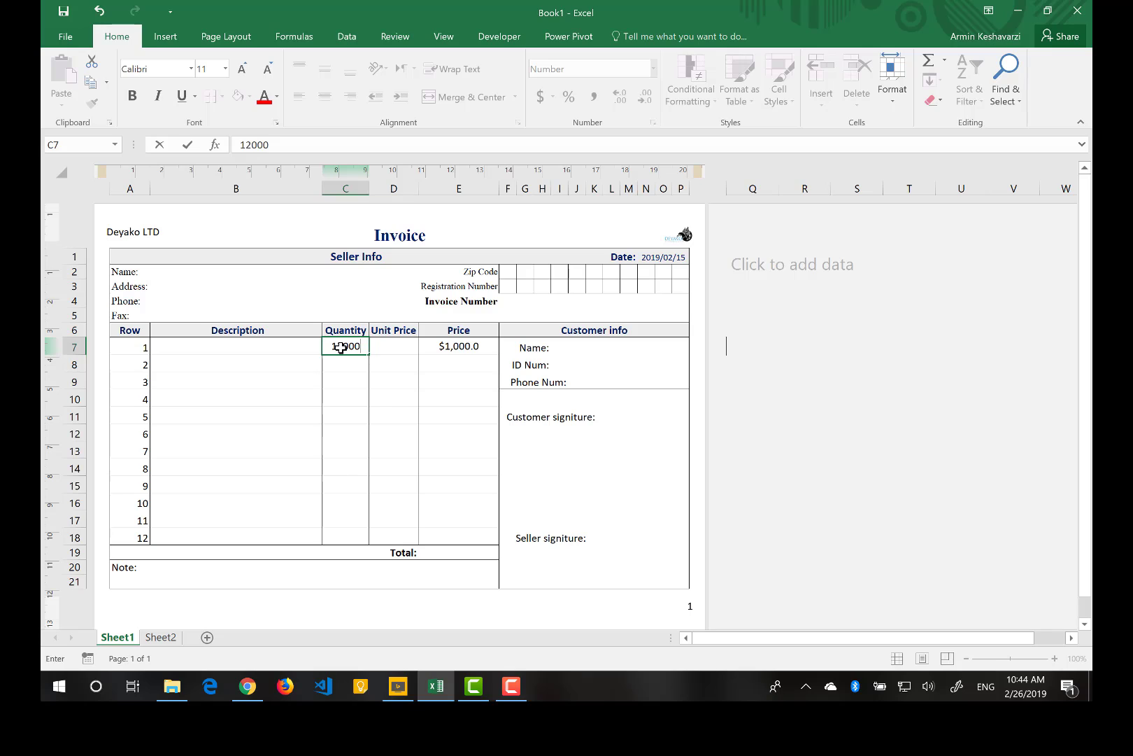
pyautogui.press('Return')
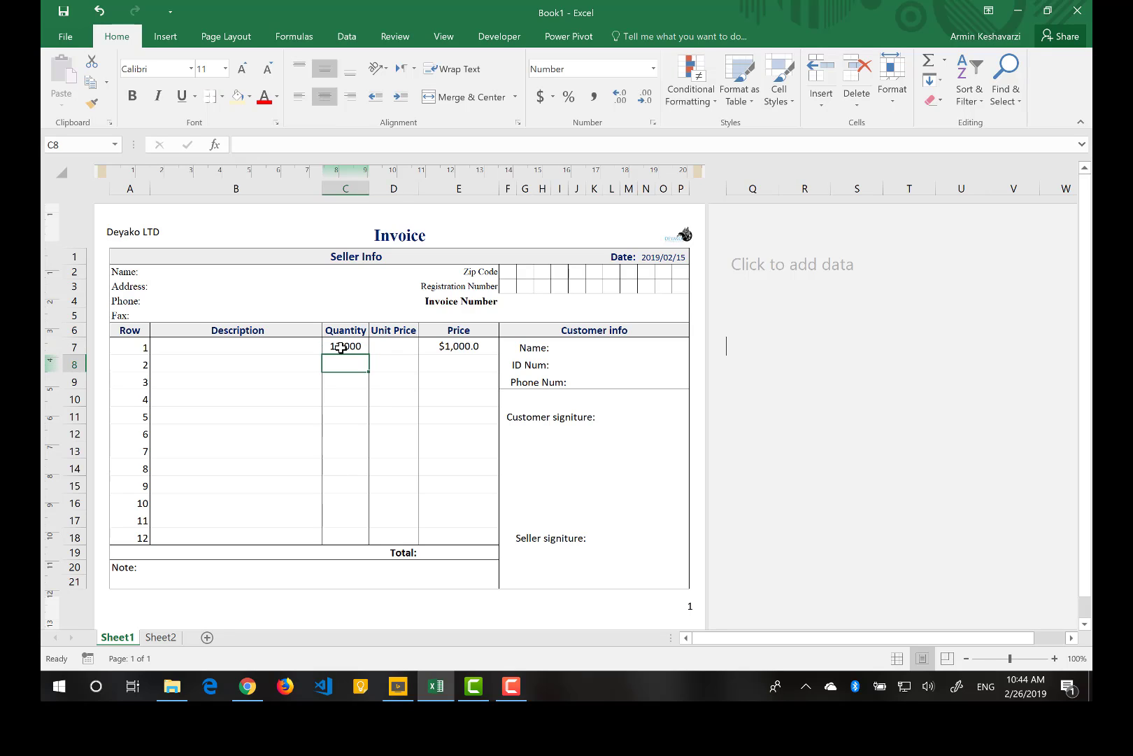
# Format the unit price cell D7 as Currency with the $ symbol and one decimal place, and enter 1.5 in it
pyautogui.click(400, 344)
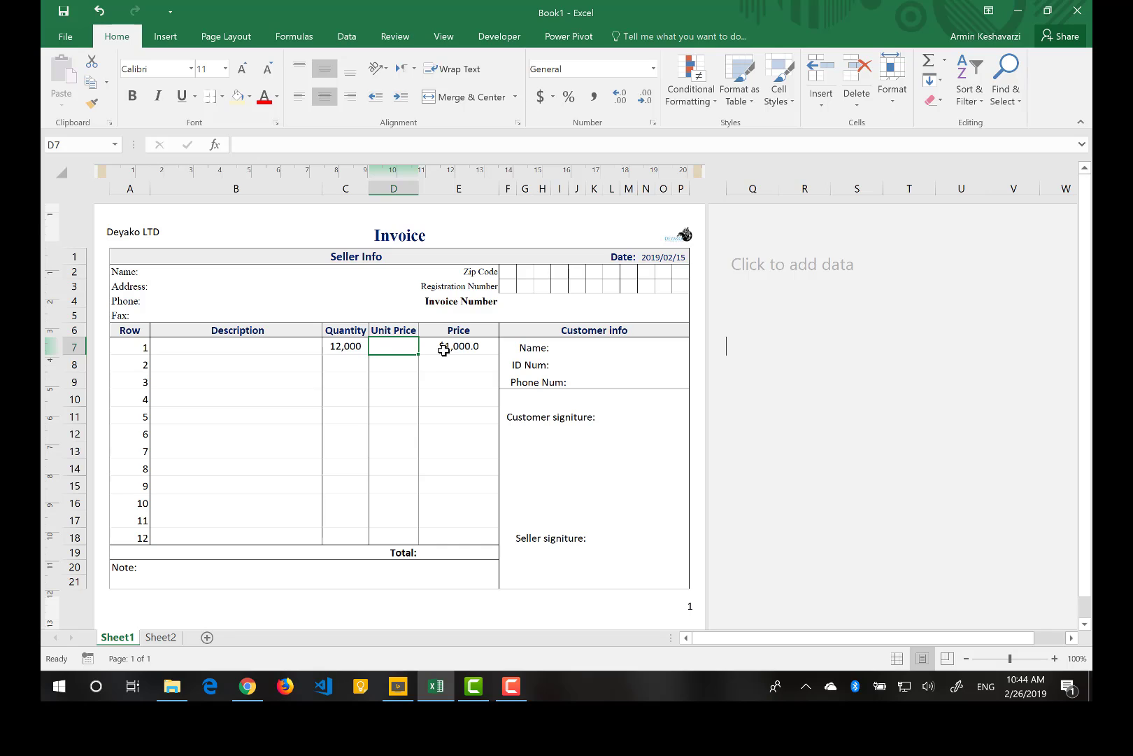
pyautogui.click(654, 123)
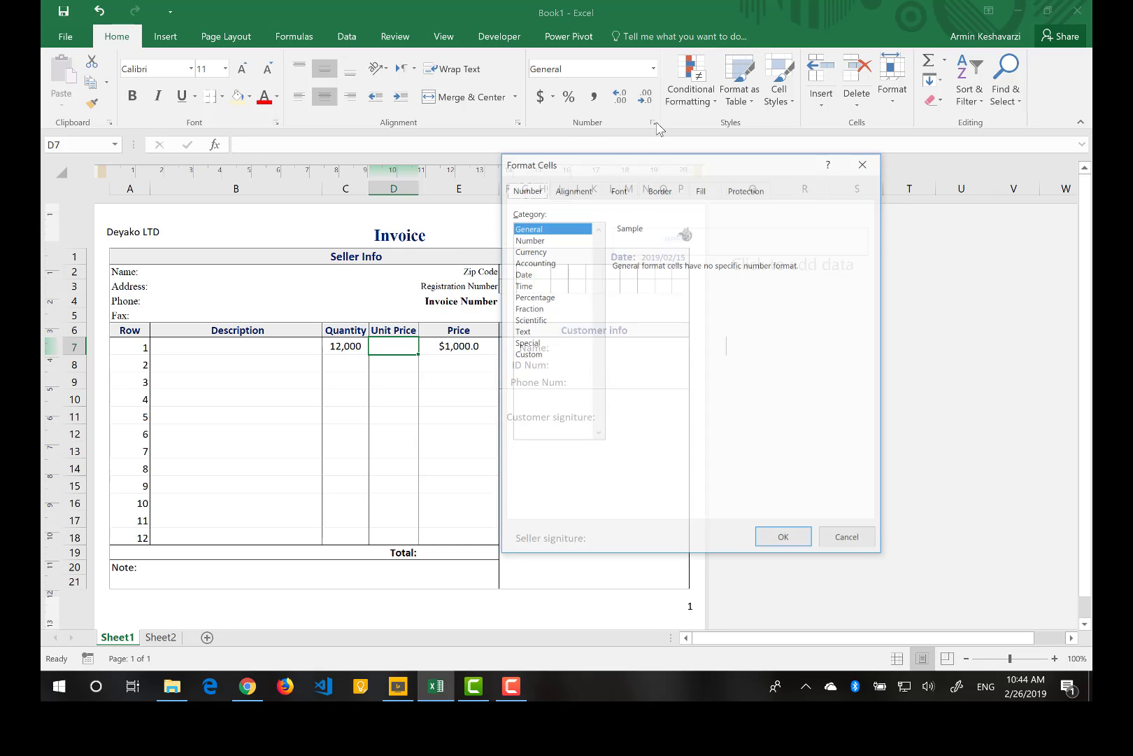
pyautogui.click(543, 251)
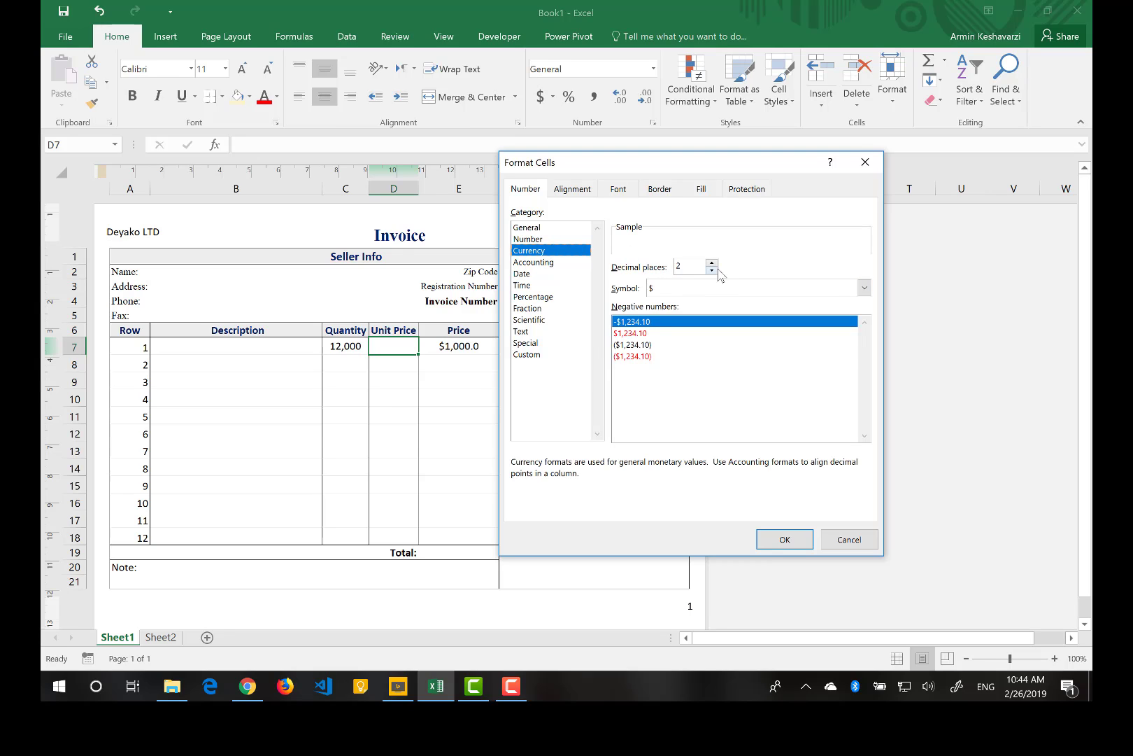
pyautogui.click(712, 270)
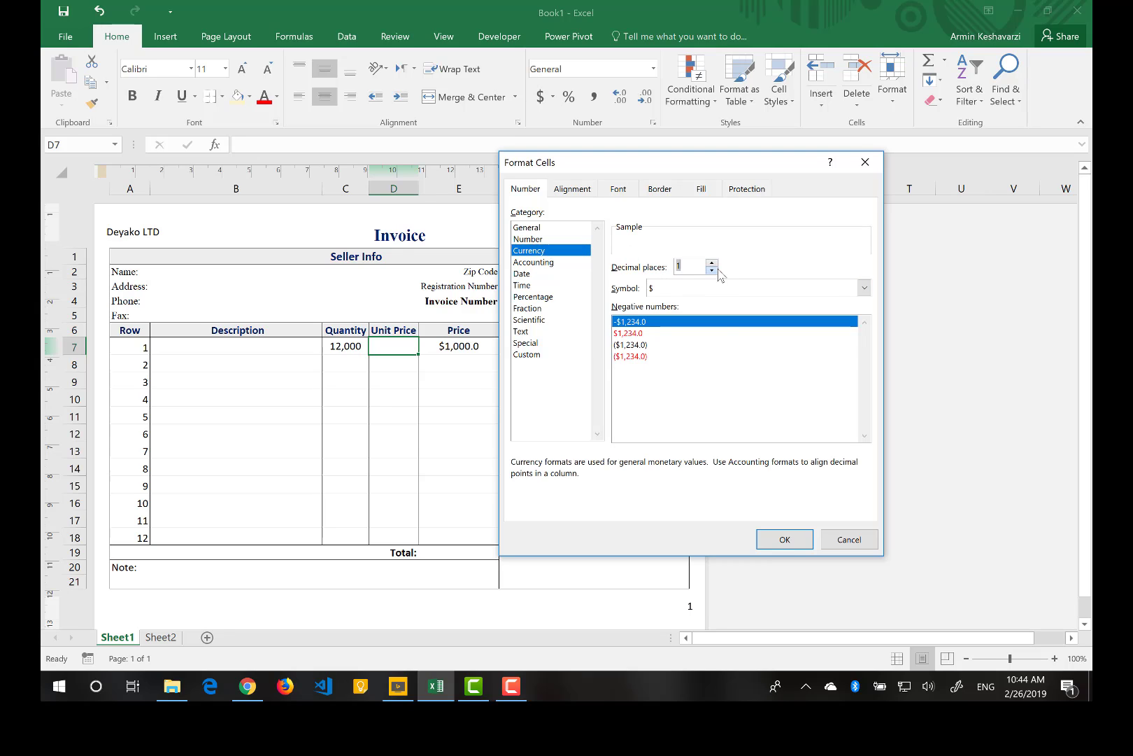
pyautogui.click(784, 539)
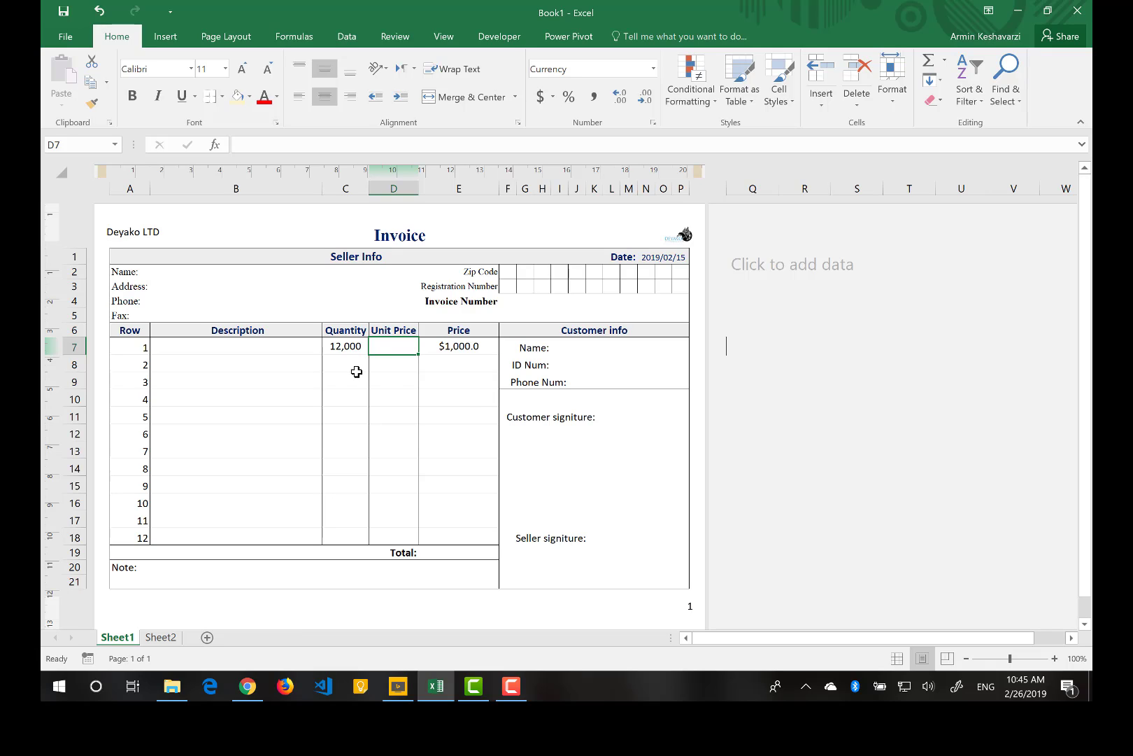
pyautogui.write('1.')
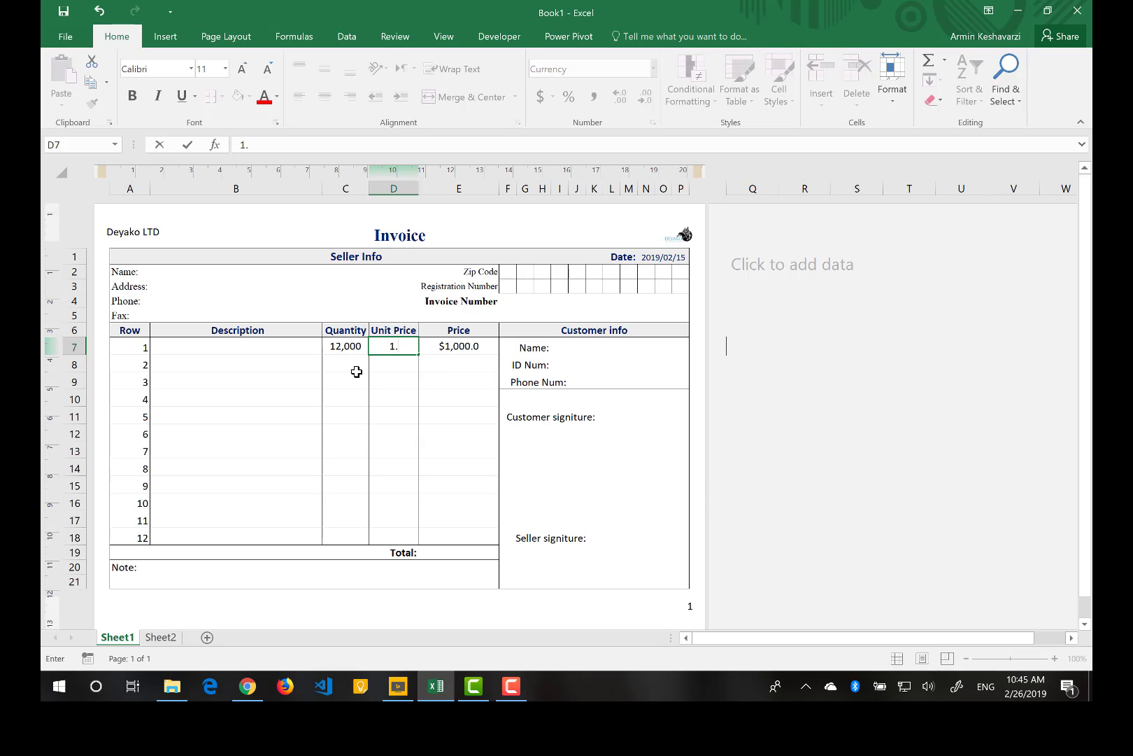
pyautogui.write('5')
pyautogui.press('Return')
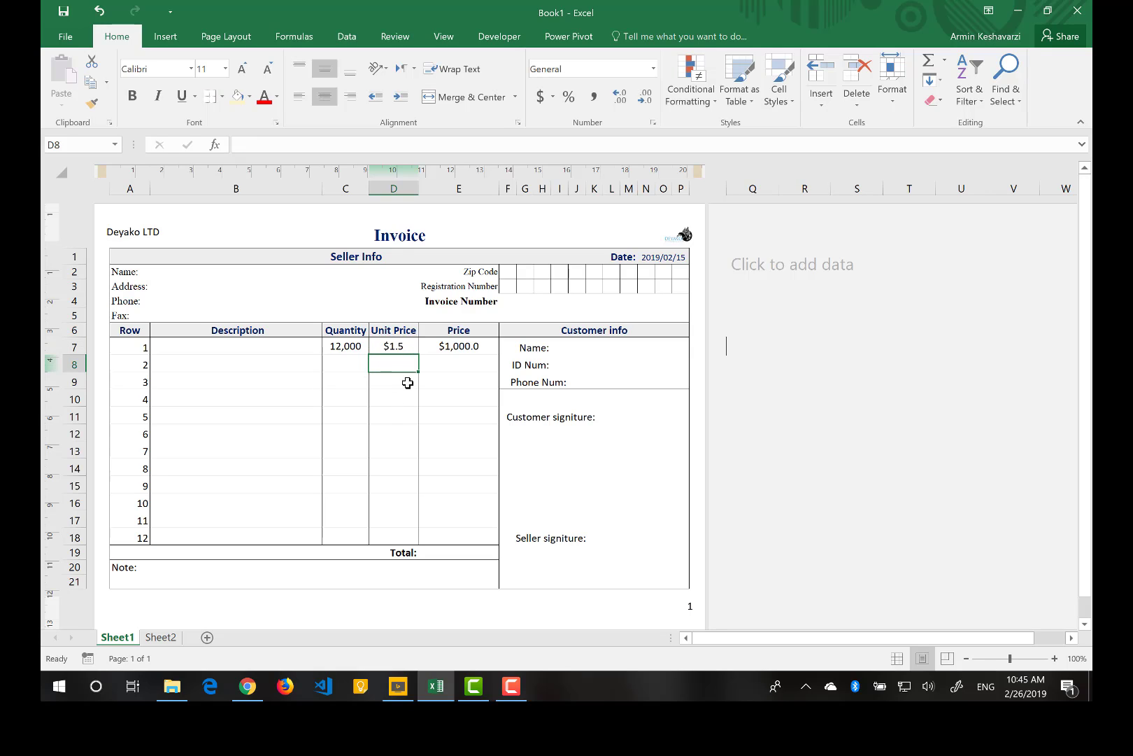
# Replace the first row's price in cell E7 with the formula =D7*C7
pyautogui.click(461, 343)
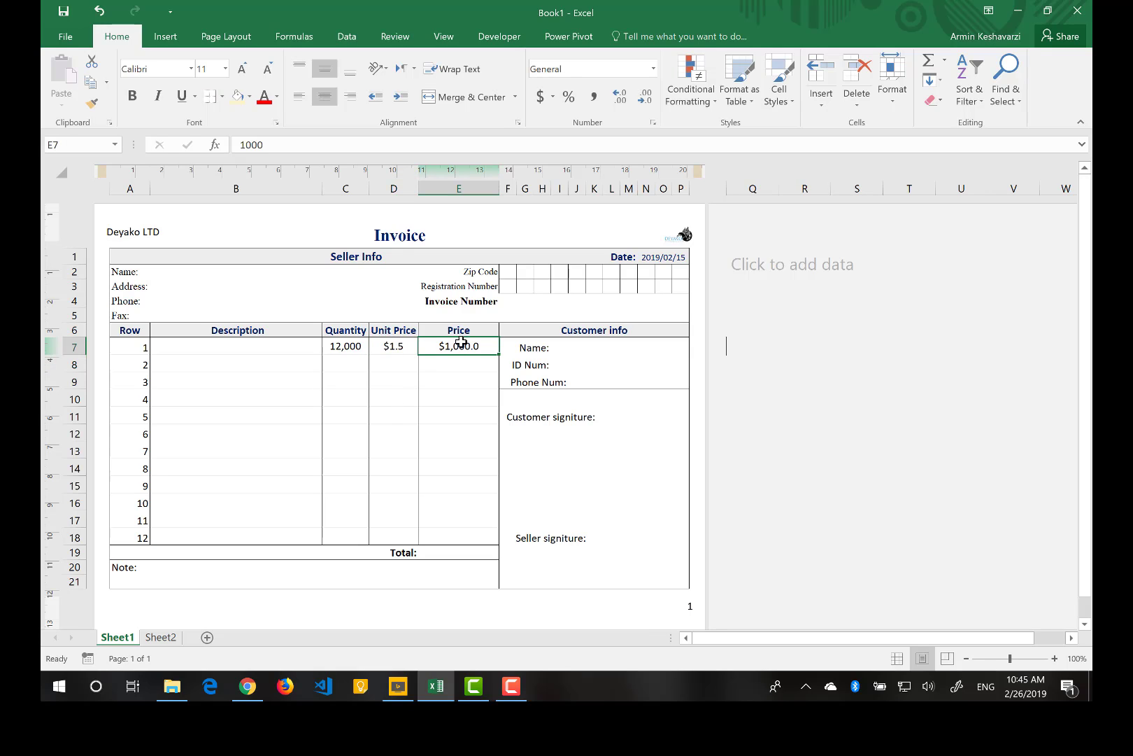
pyautogui.doubleClick(254, 145)
pyautogui.press('BackSpace')
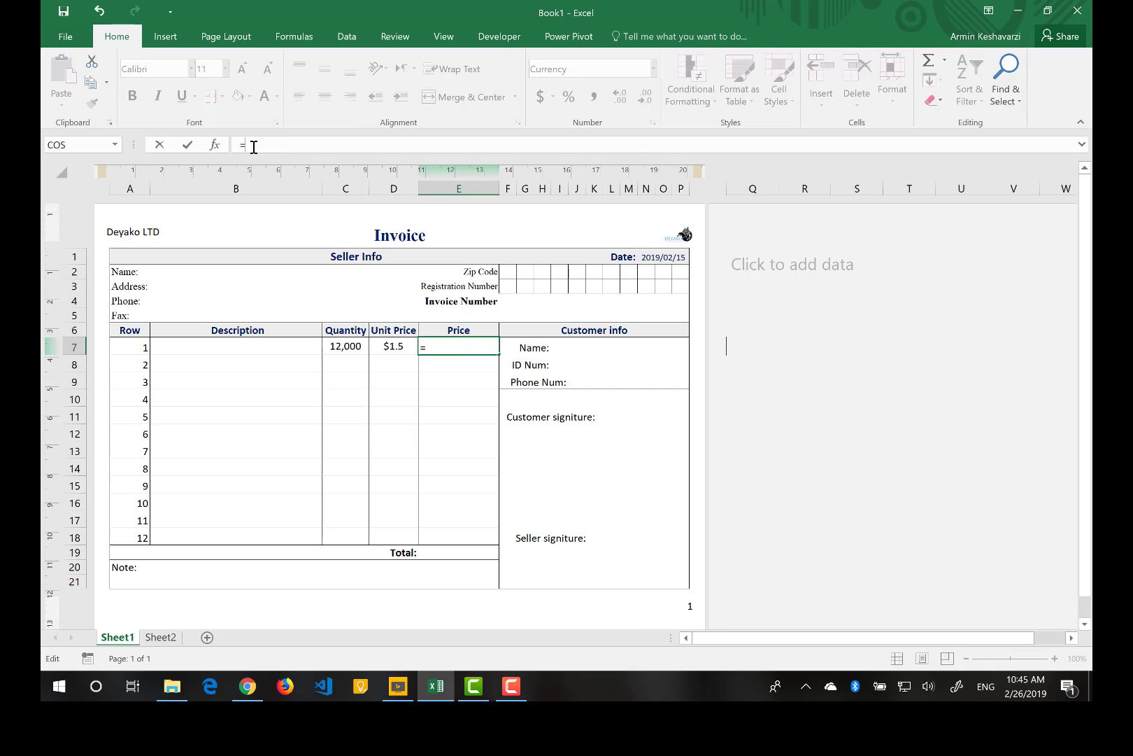
pyautogui.write('=')
pyautogui.click(390, 347)
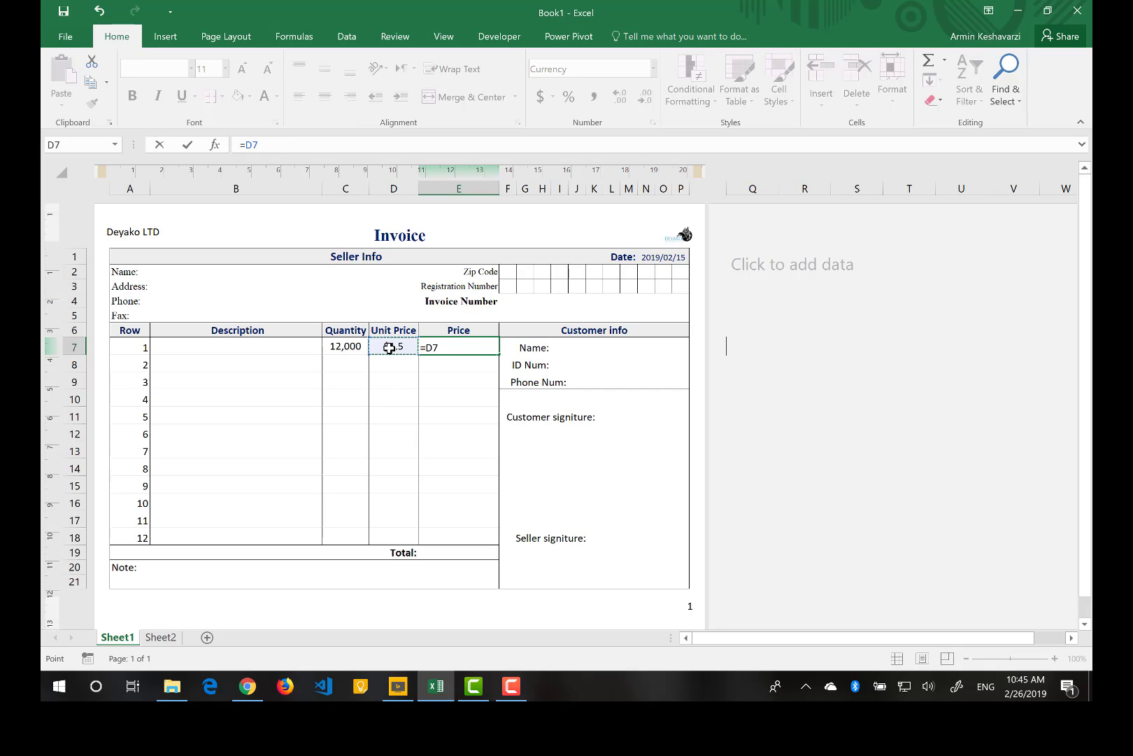
pyautogui.write('*')
pyautogui.click(355, 347)
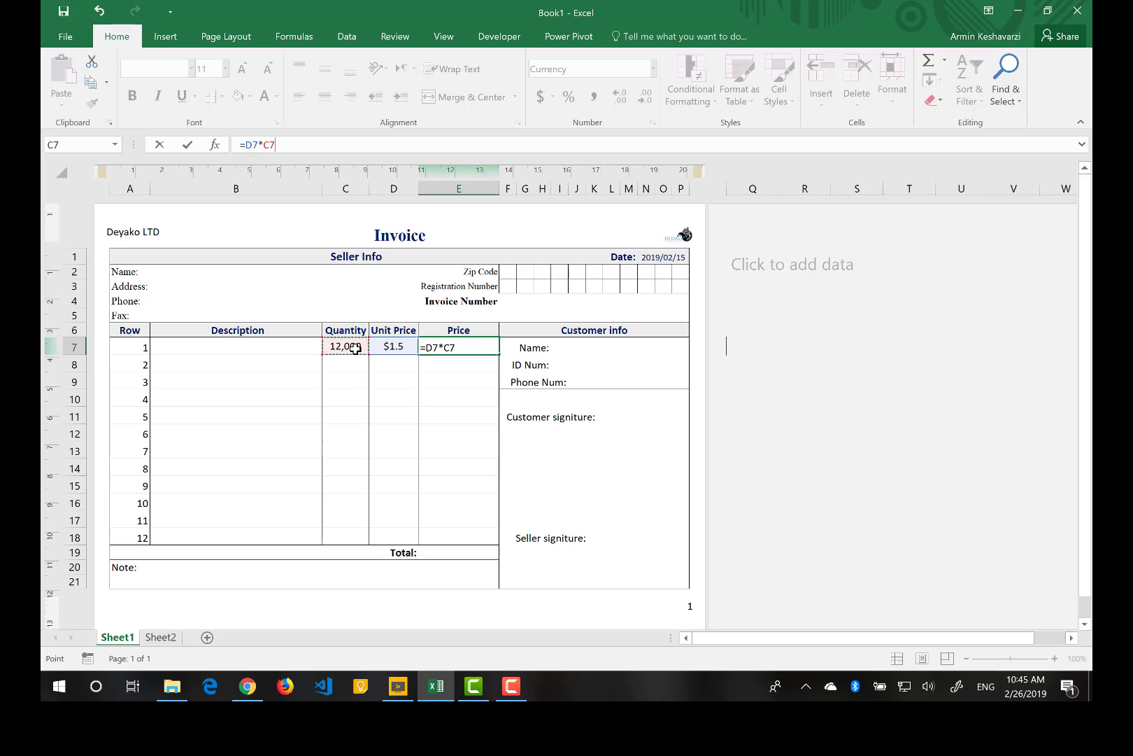
pyautogui.press('Return')
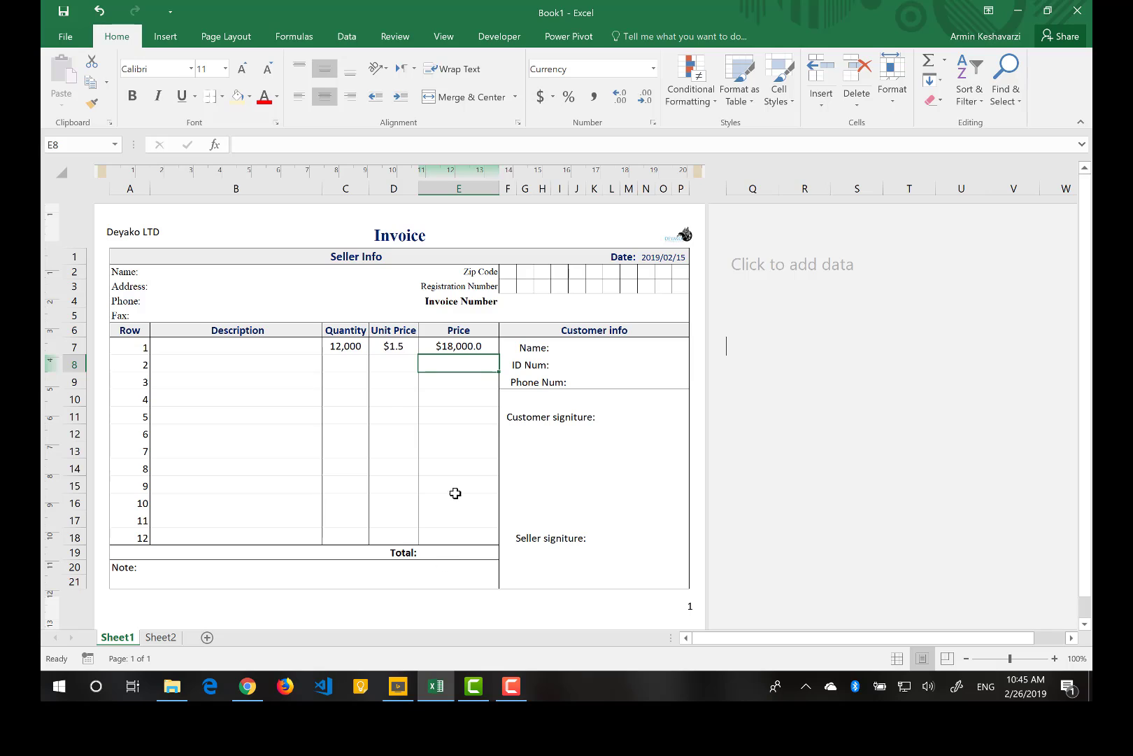
# Format the invoice's Total cell E19 as Currency with the $ symbol
pyautogui.click(465, 345)
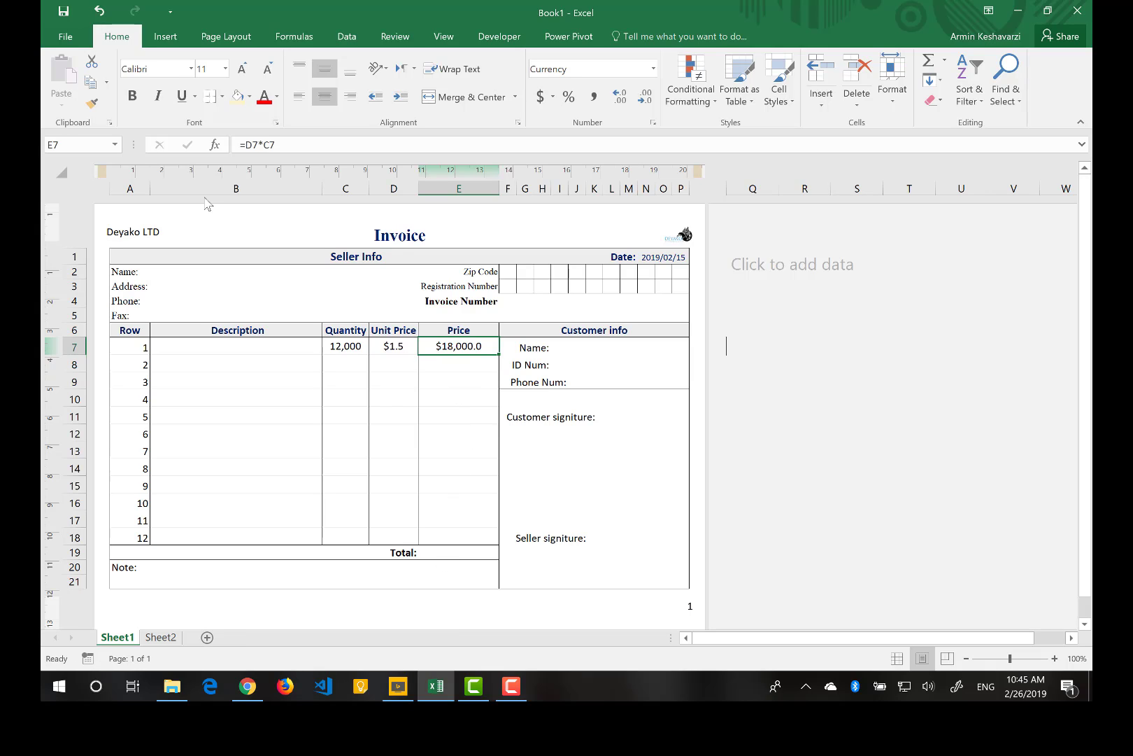
pyautogui.hotkey('ctrl', 'c')
pyautogui.click(459, 552)
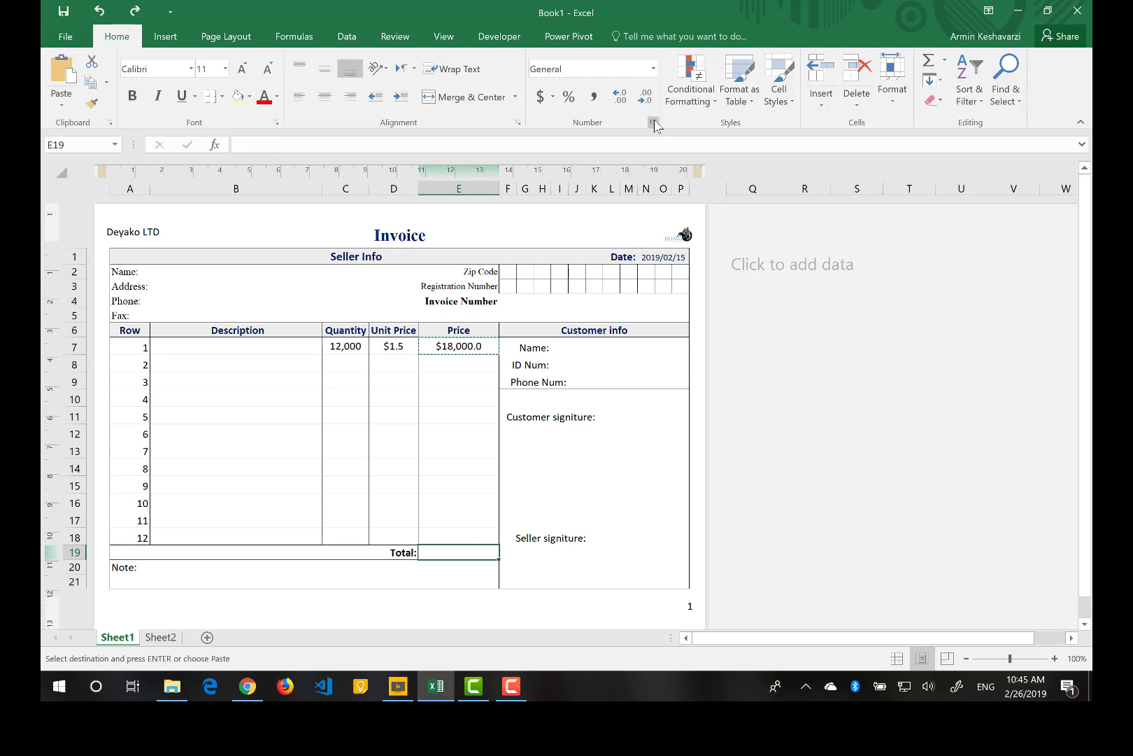
pyautogui.click(653, 123)
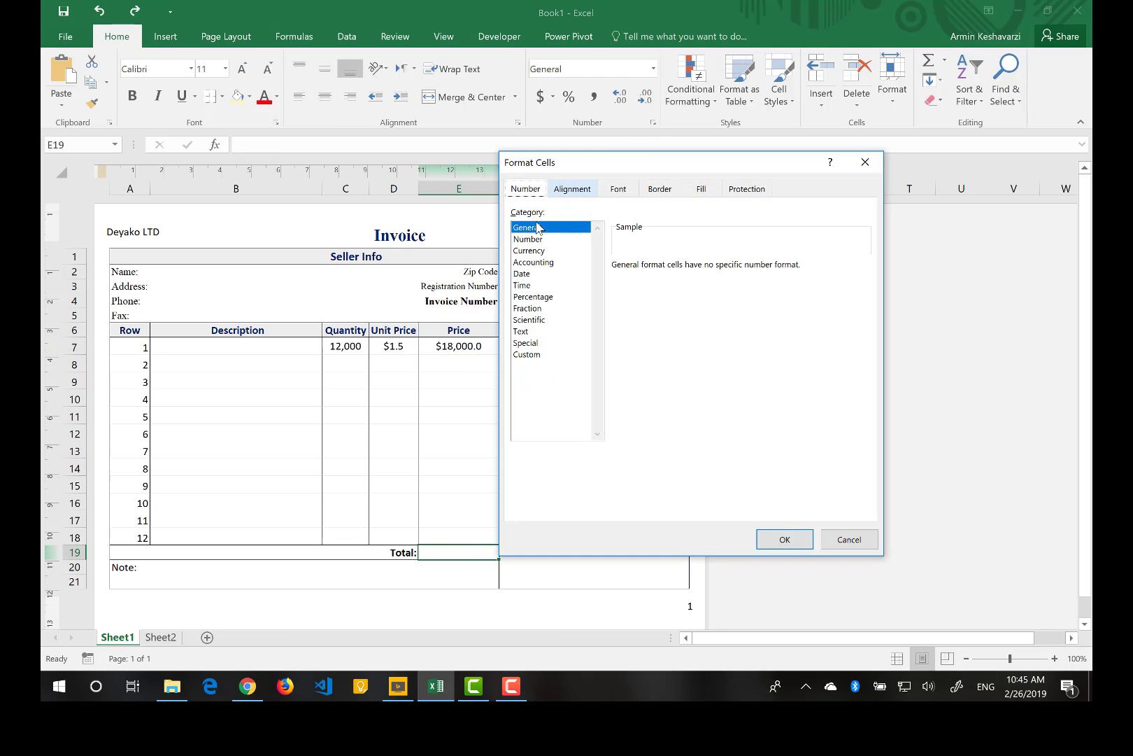
pyautogui.click(529, 250)
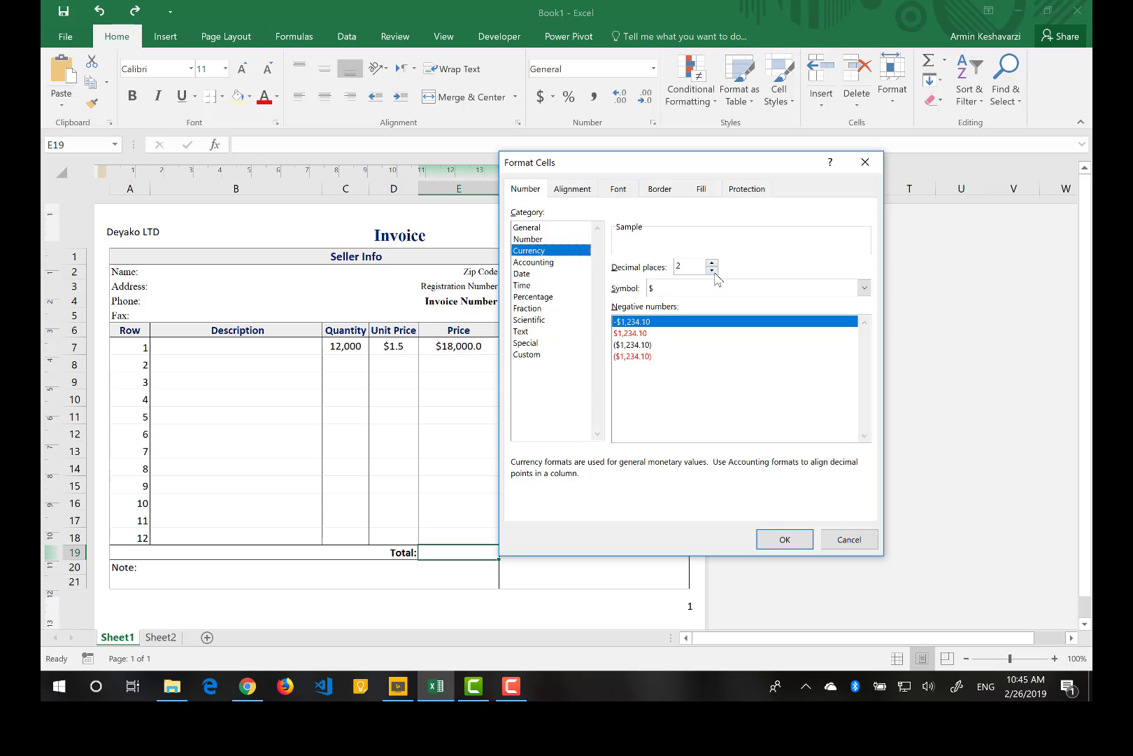
pyautogui.click(785, 540)
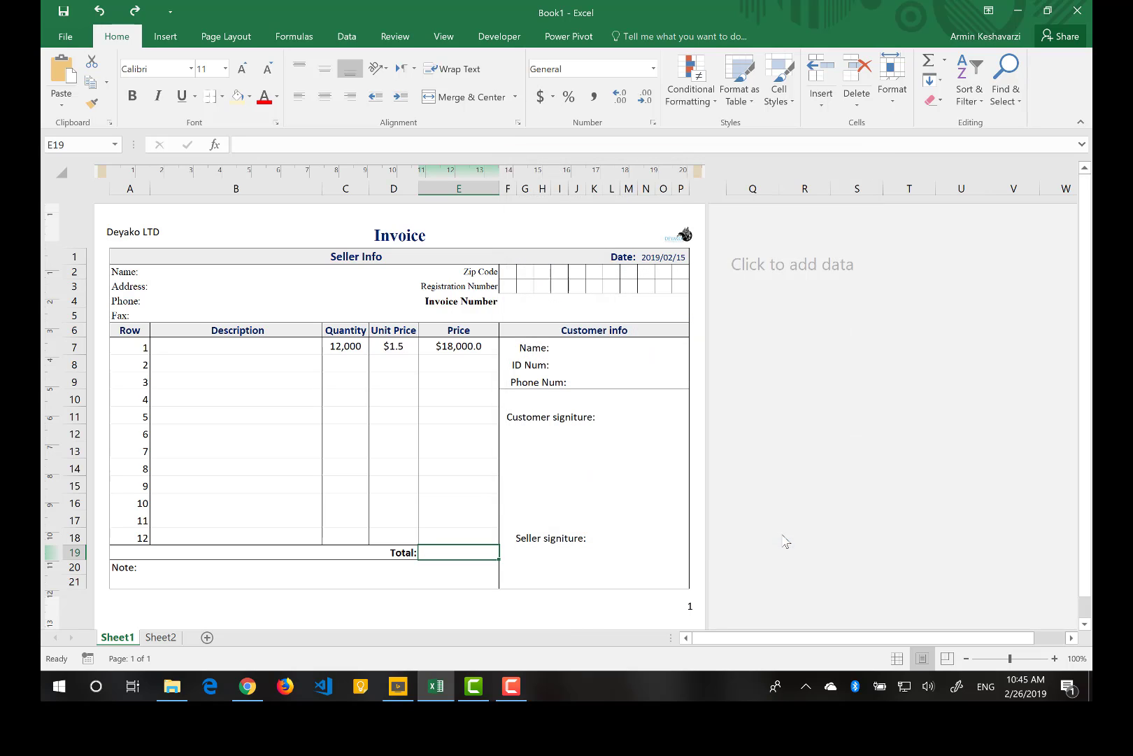
pyautogui.click(333, 414)
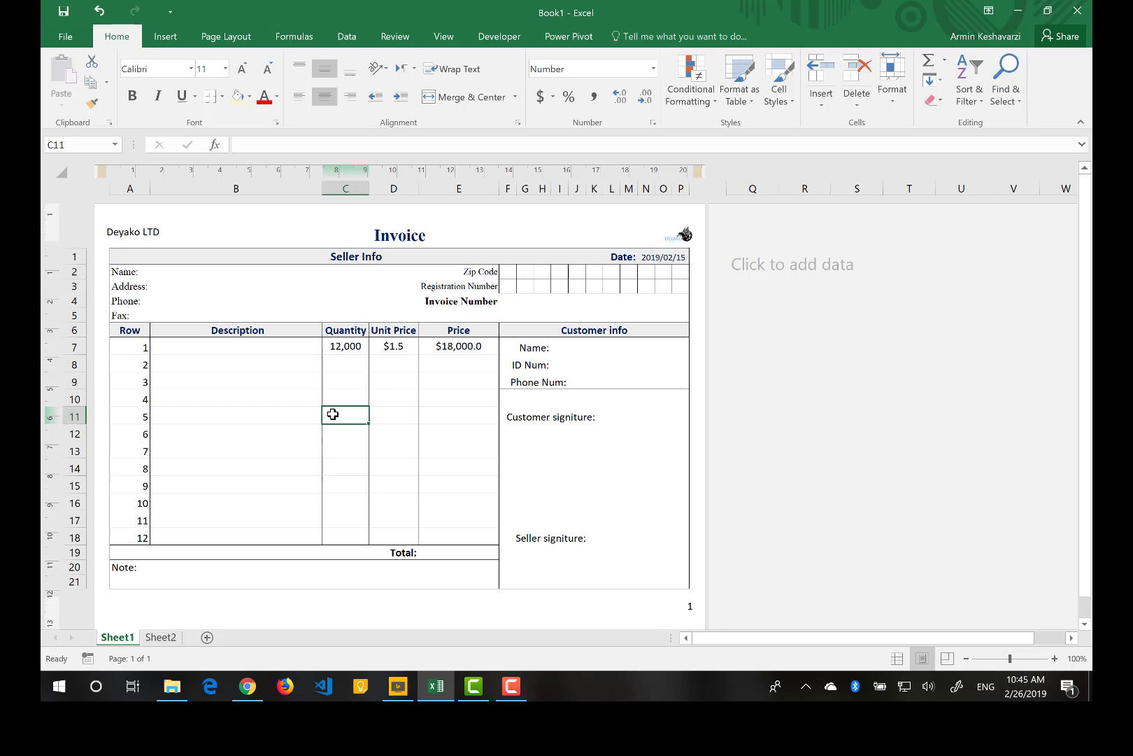
pyautogui.click(280, 348)
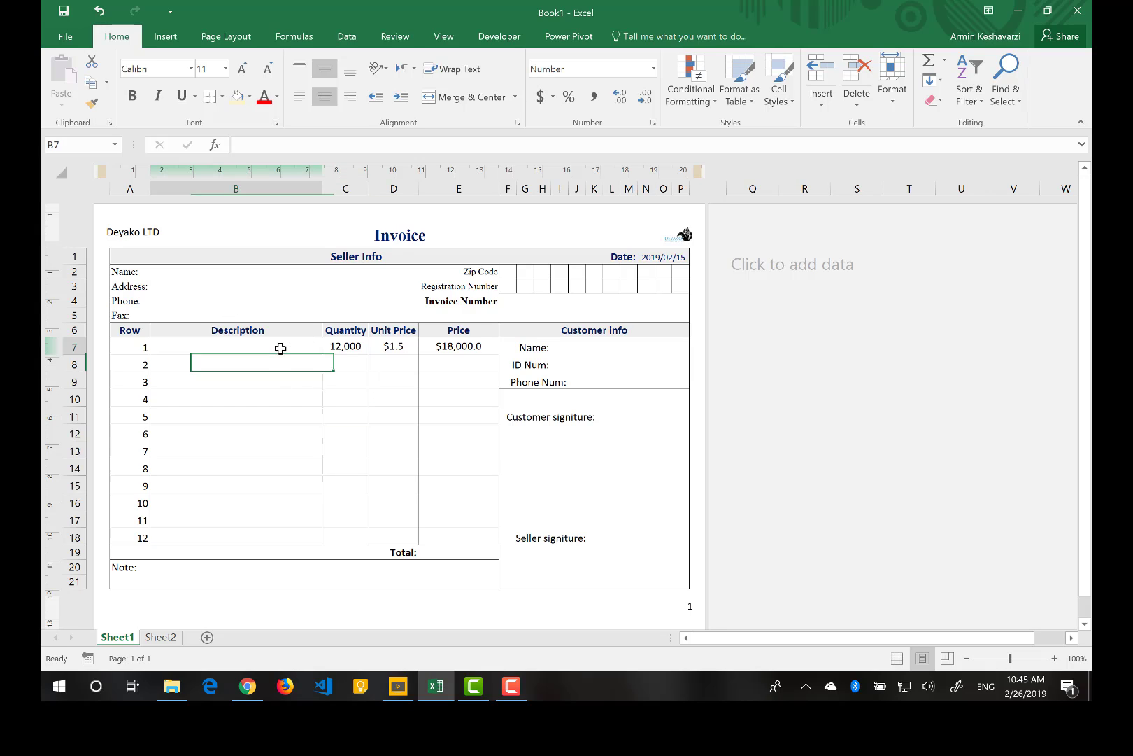
pyautogui.moveTo(280, 348); pyautogui.dragTo(224, 542)
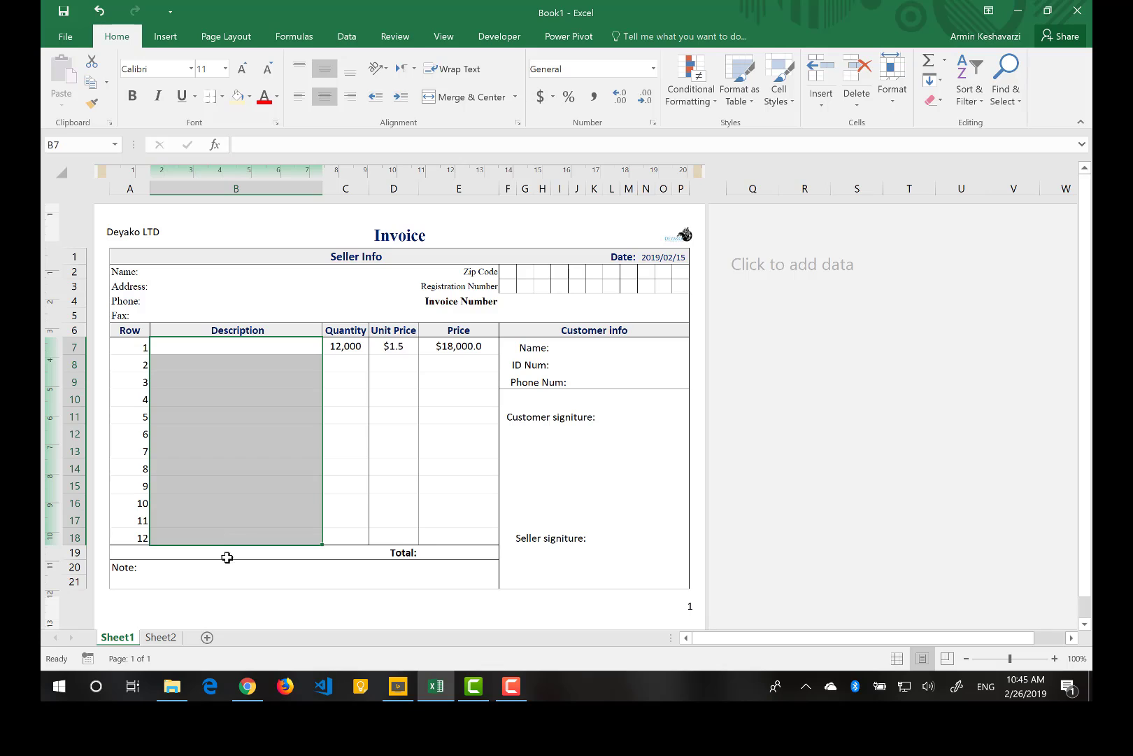
pyautogui.click(229, 582)
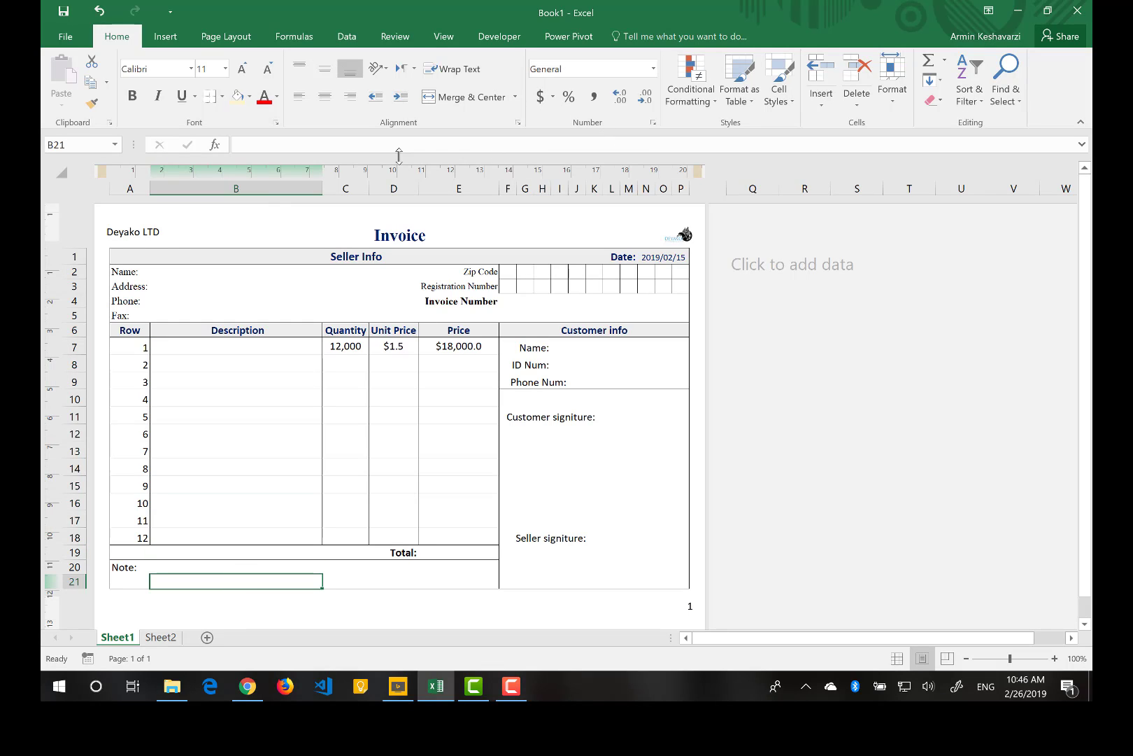
pyautogui.click(158, 273)
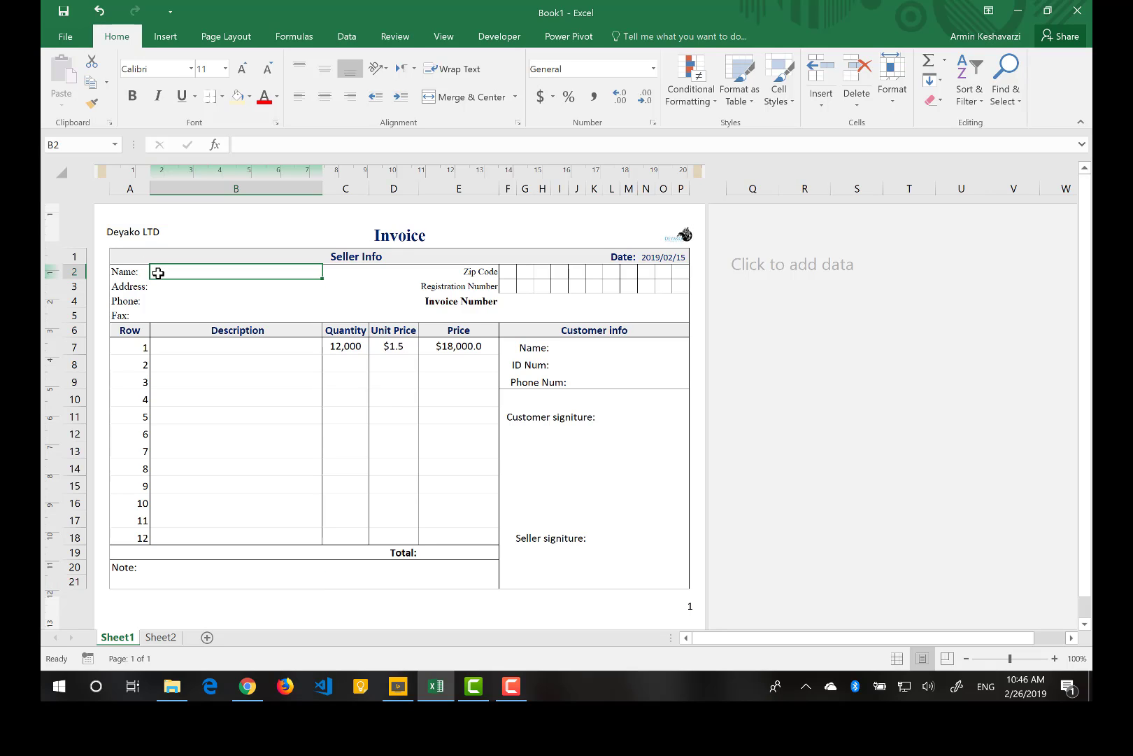
pyautogui.moveTo(158, 273); pyautogui.dragTo(161, 300)
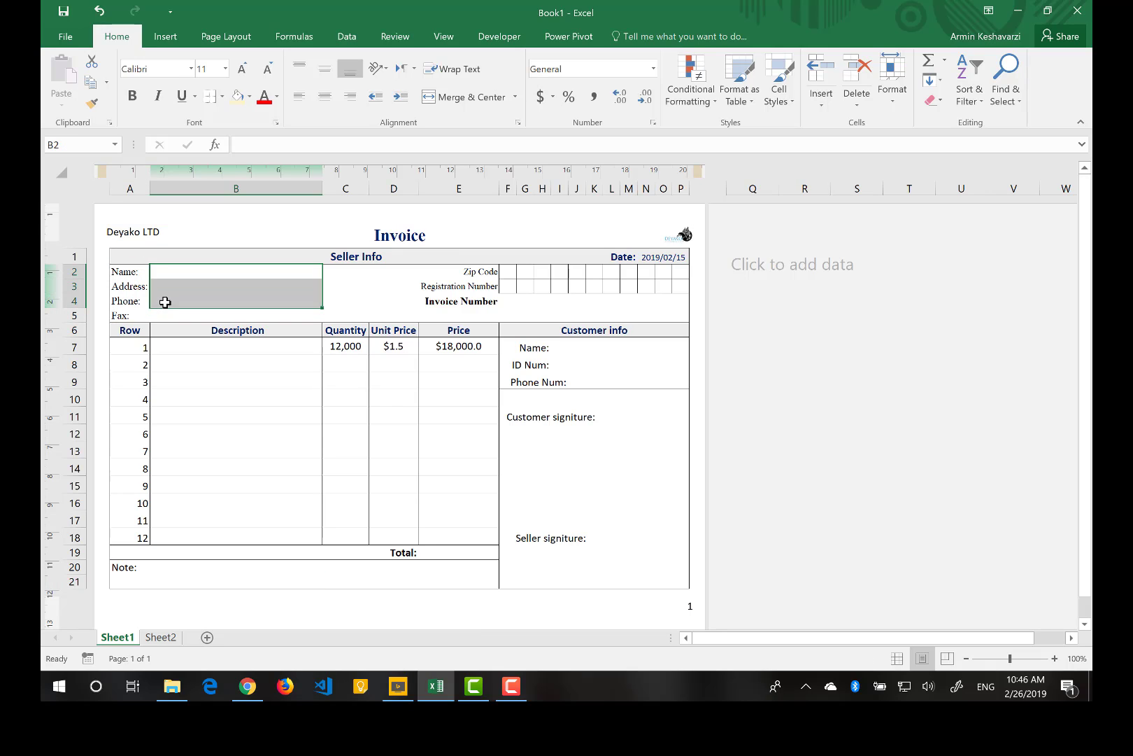
# Format the seller's Phone and Fax cells B4:B5 with the Special format type Phone Number
pyautogui.click(181, 301)
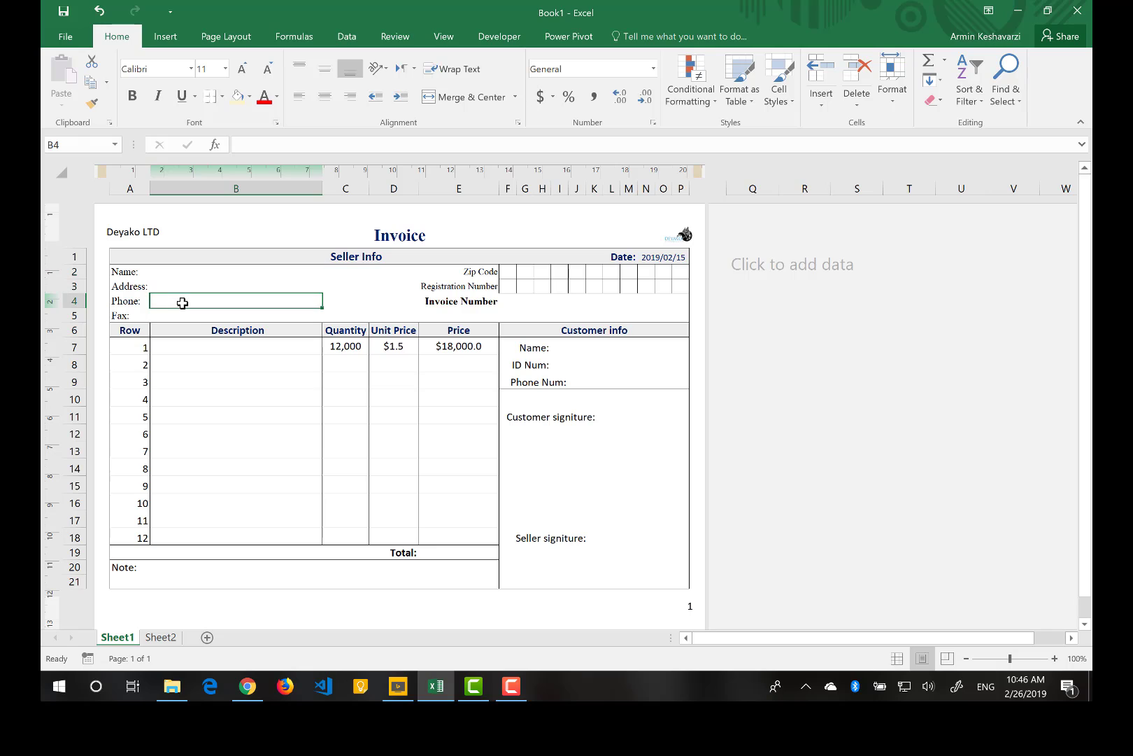
pyautogui.moveTo(181, 301); pyautogui.dragTo(177, 320)
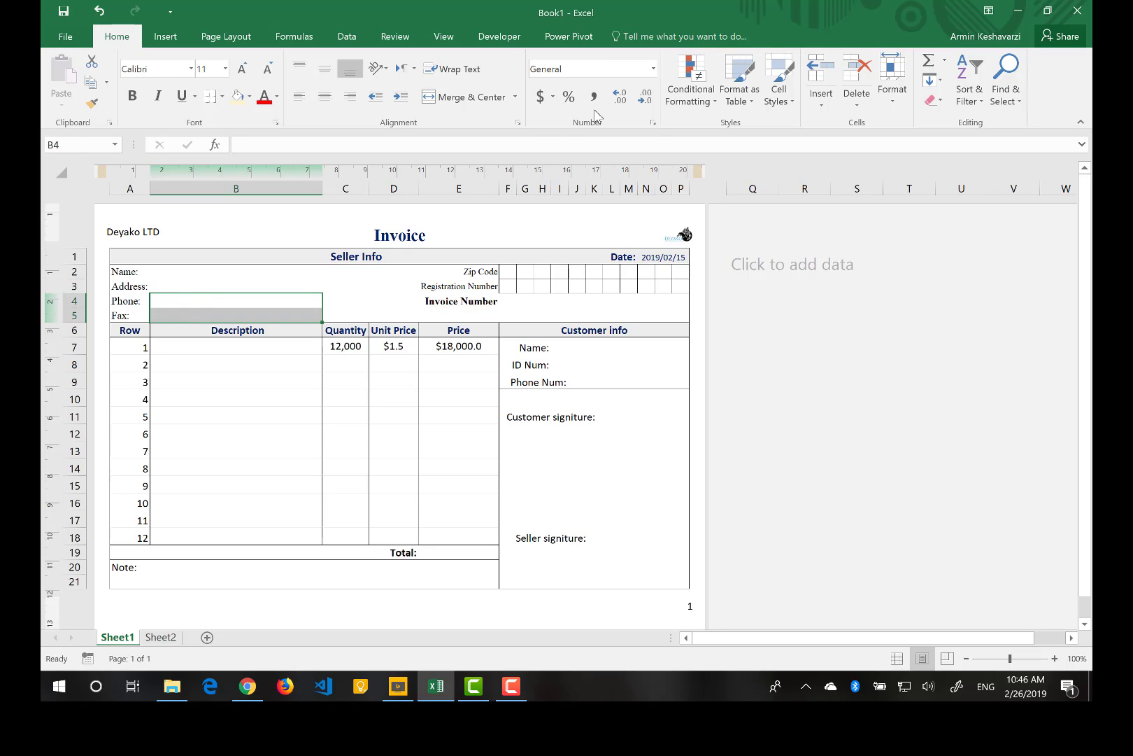
pyautogui.click(653, 123)
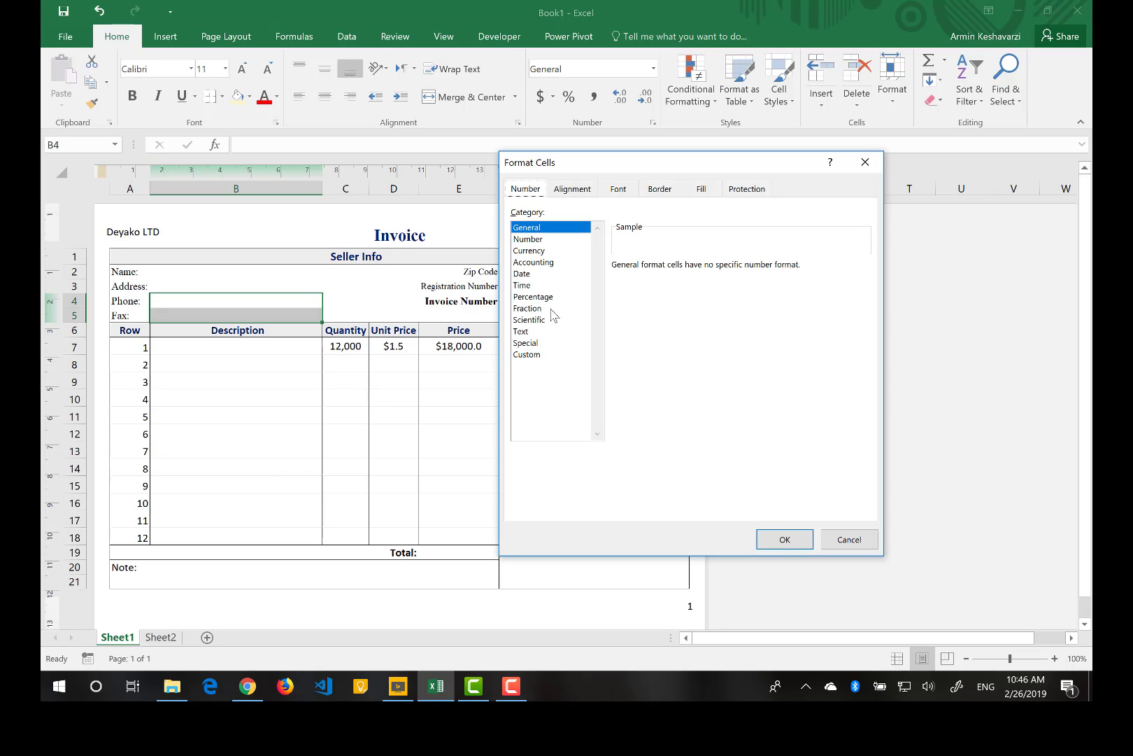
pyautogui.click(530, 344)
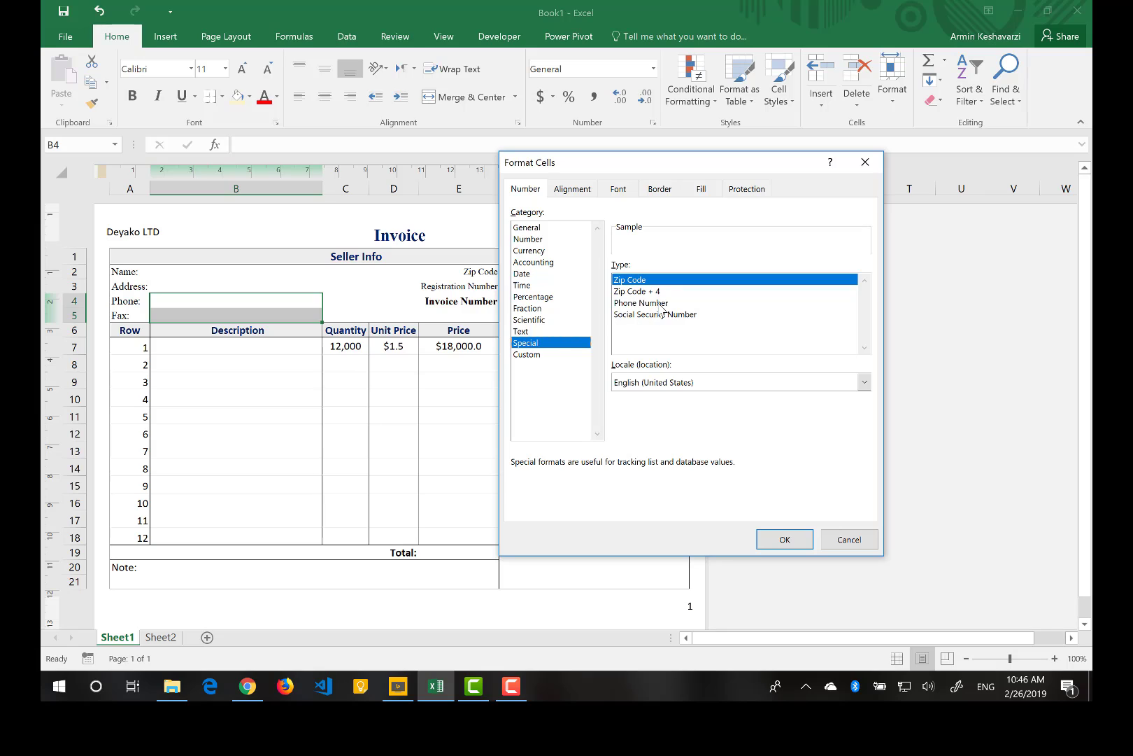
pyautogui.click(661, 305)
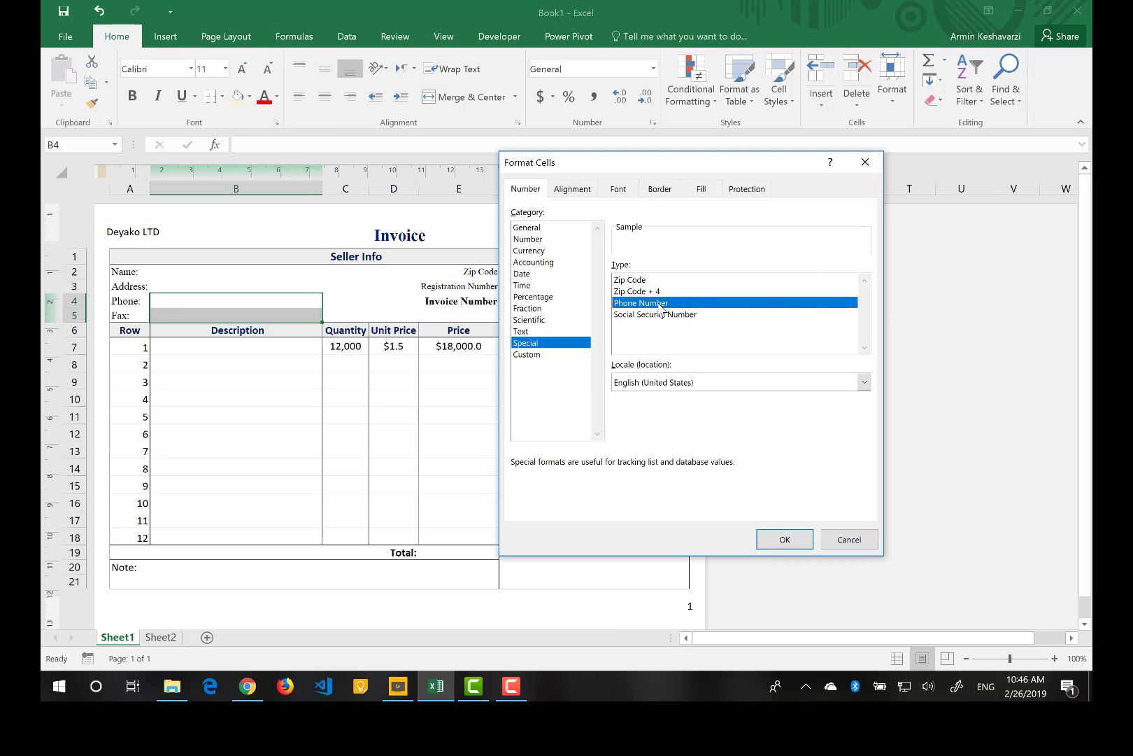
pyautogui.click(781, 541)
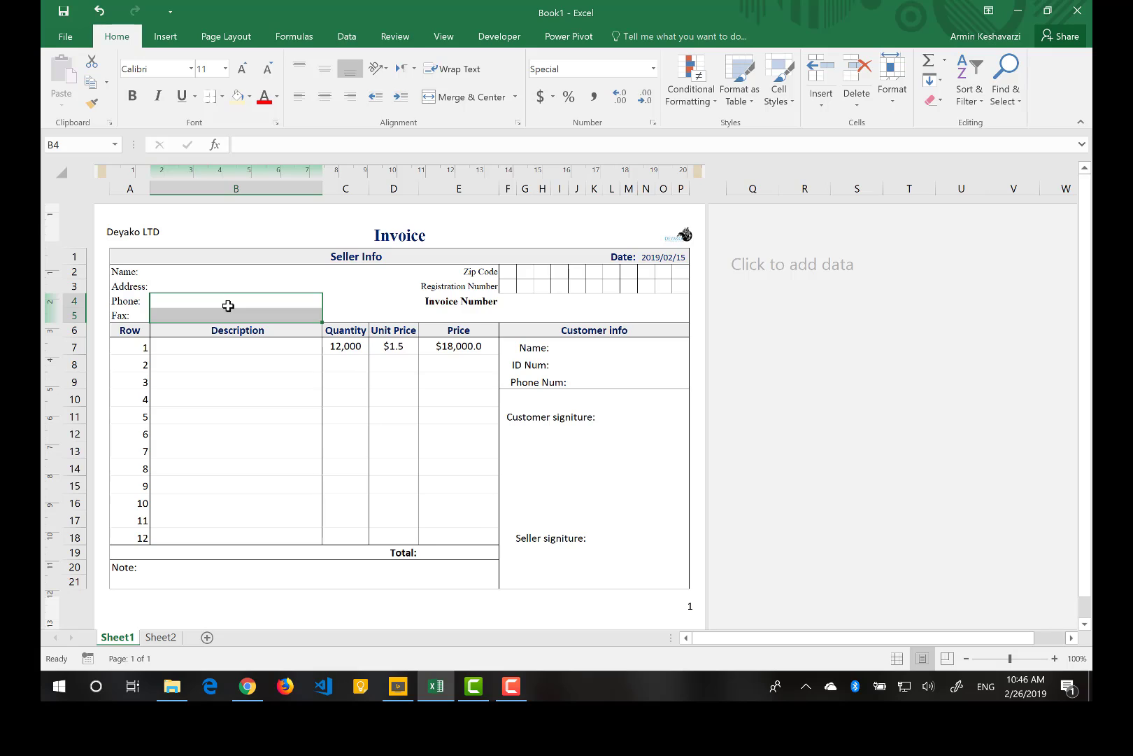
# Enter a sample phone number in the seller's Phone cell B4 and check how it is displayed
pyautogui.click(228, 306)
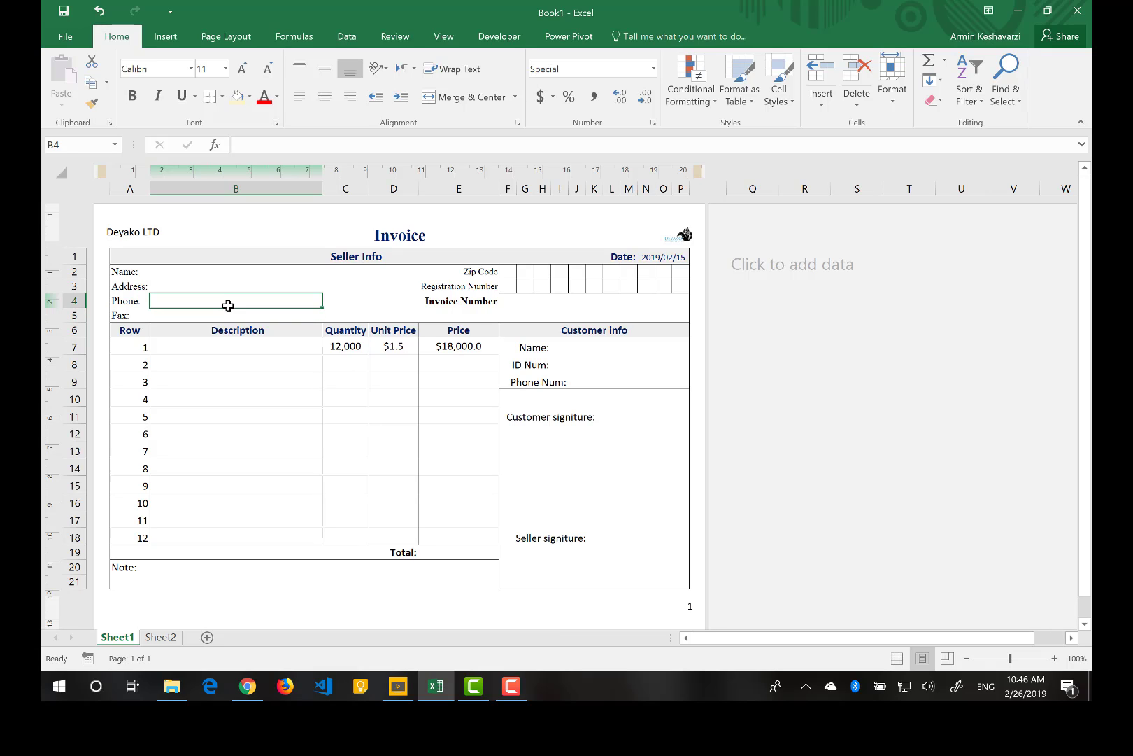
pyautogui.write('001')
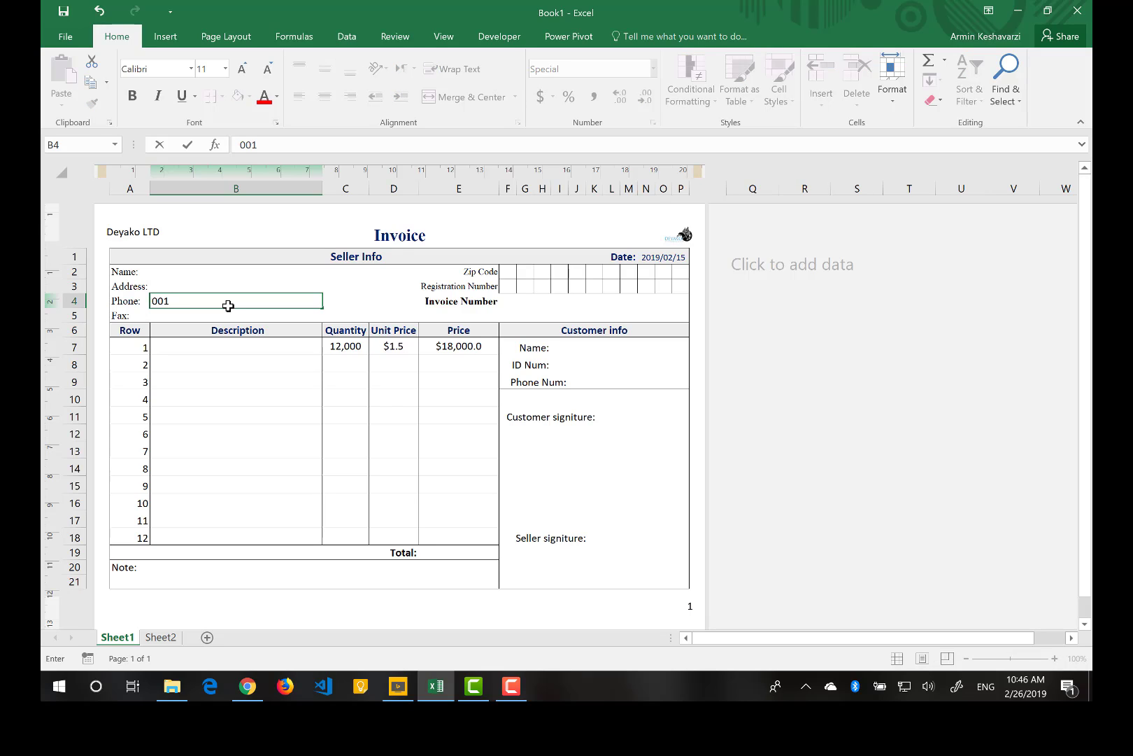
pyautogui.write('23456744')
pyautogui.press('Return')
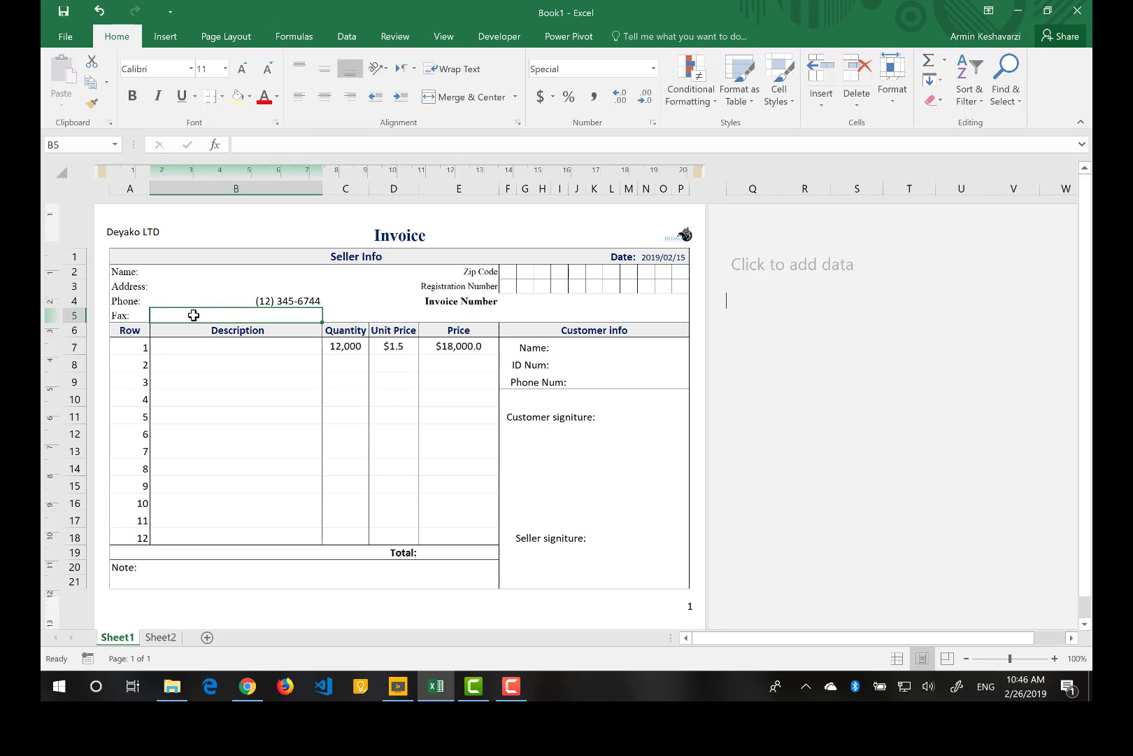
pyautogui.click(193, 300)
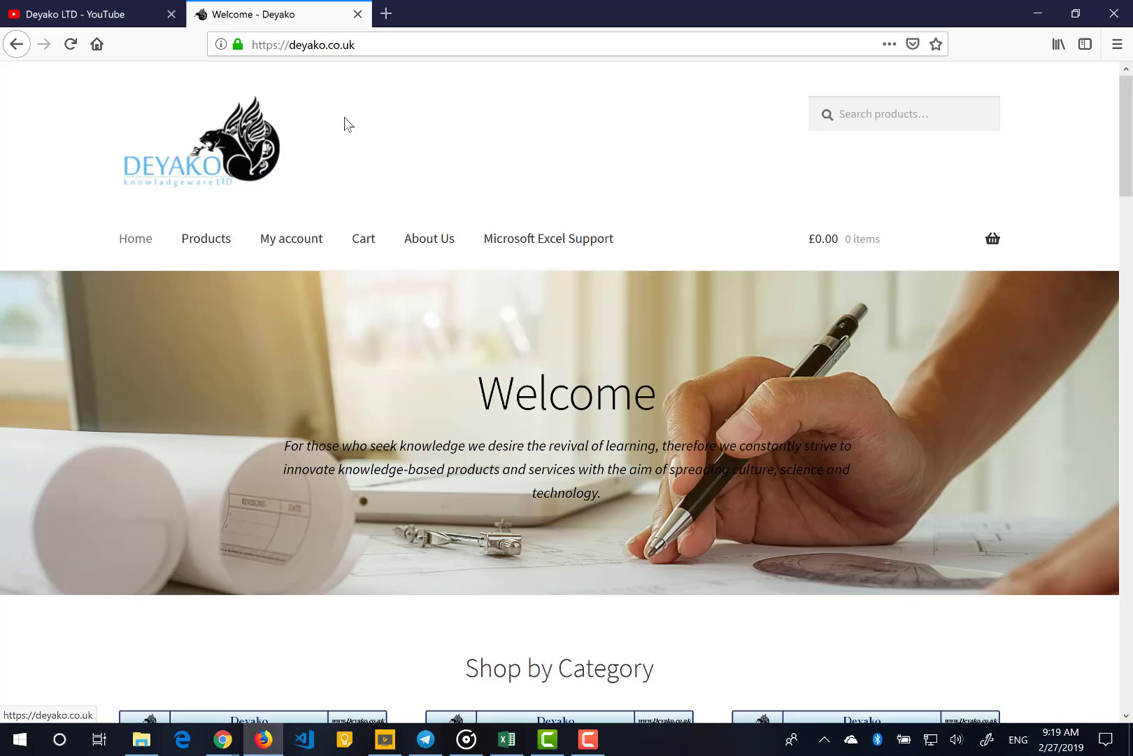
pyautogui.scroll(-10, 344, 124)
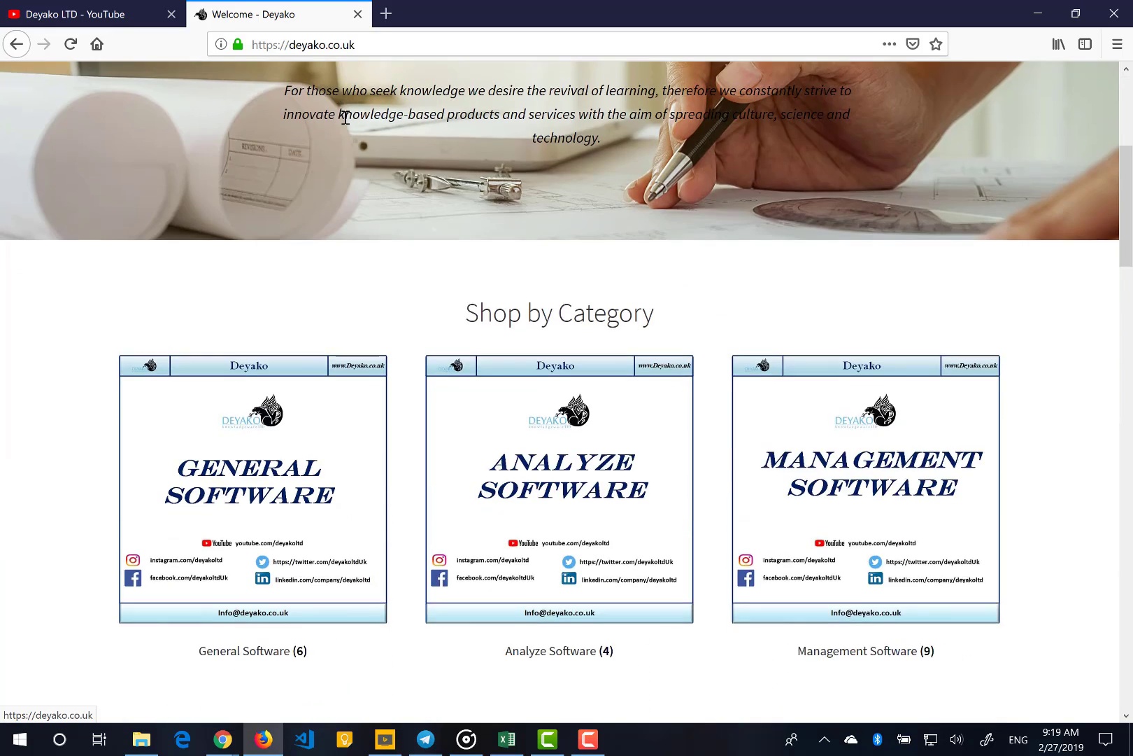
pyautogui.scroll(-6, 344, 124)
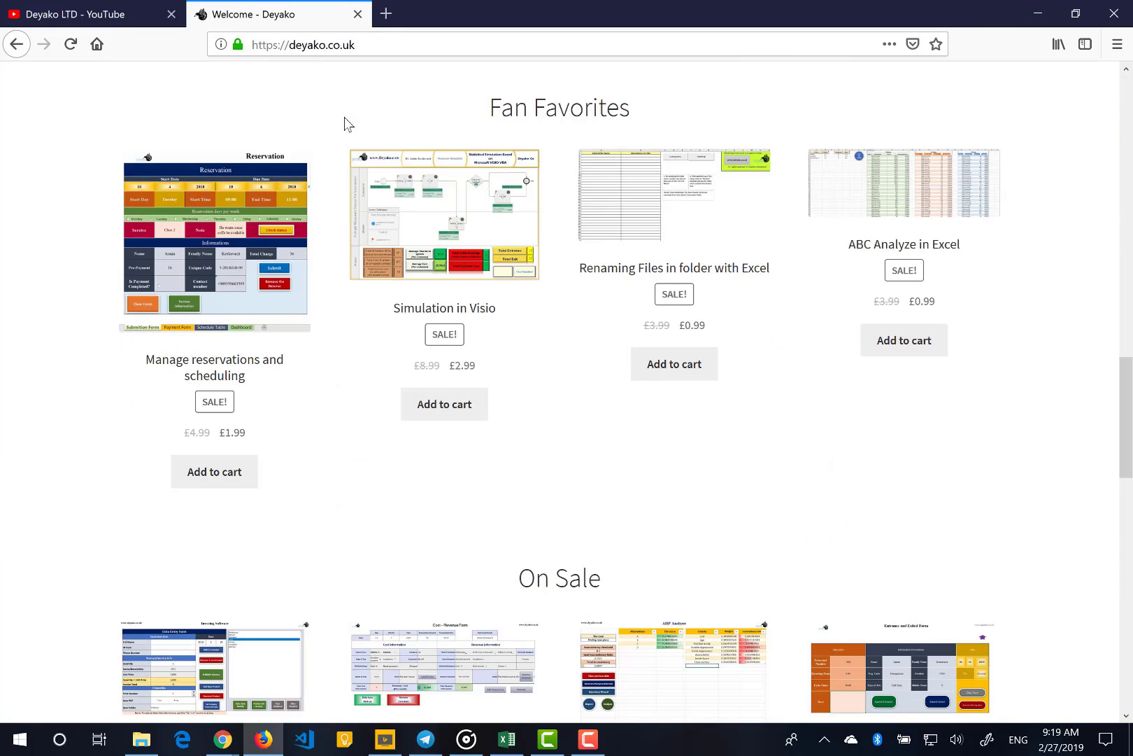